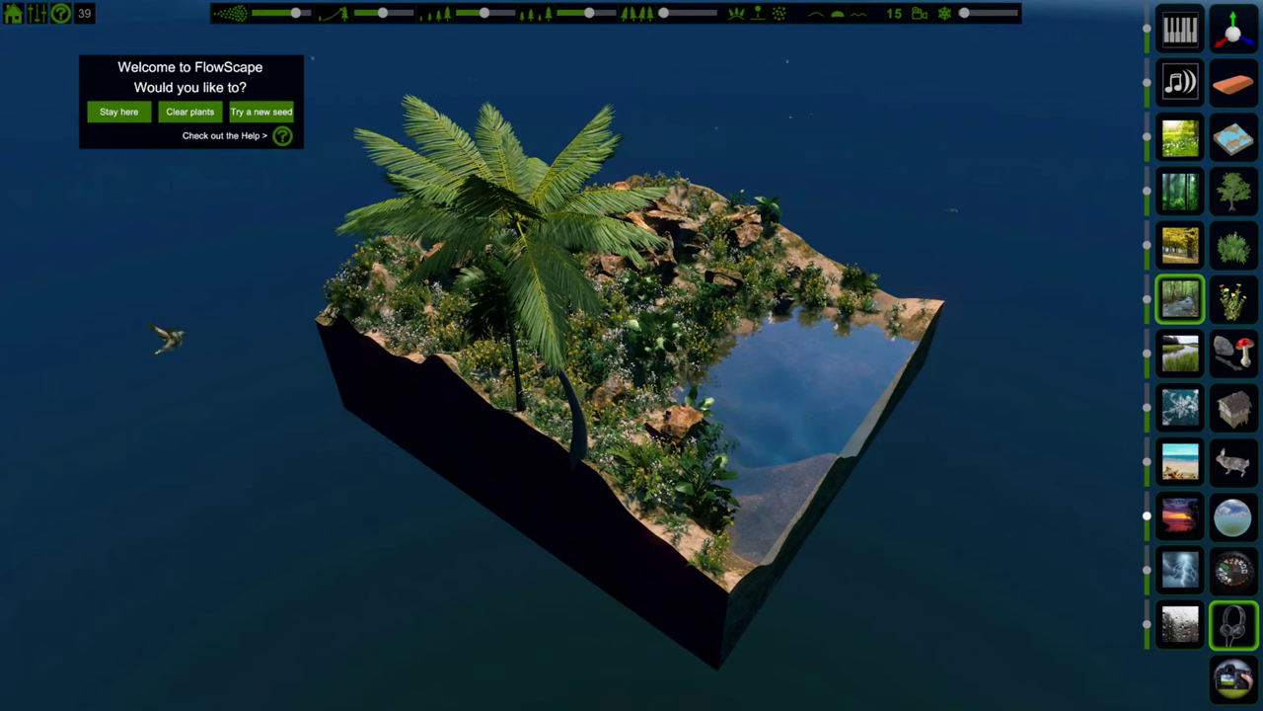
Step: Close the sound options and replace the starting palm island with a new landscape
key("Escape")
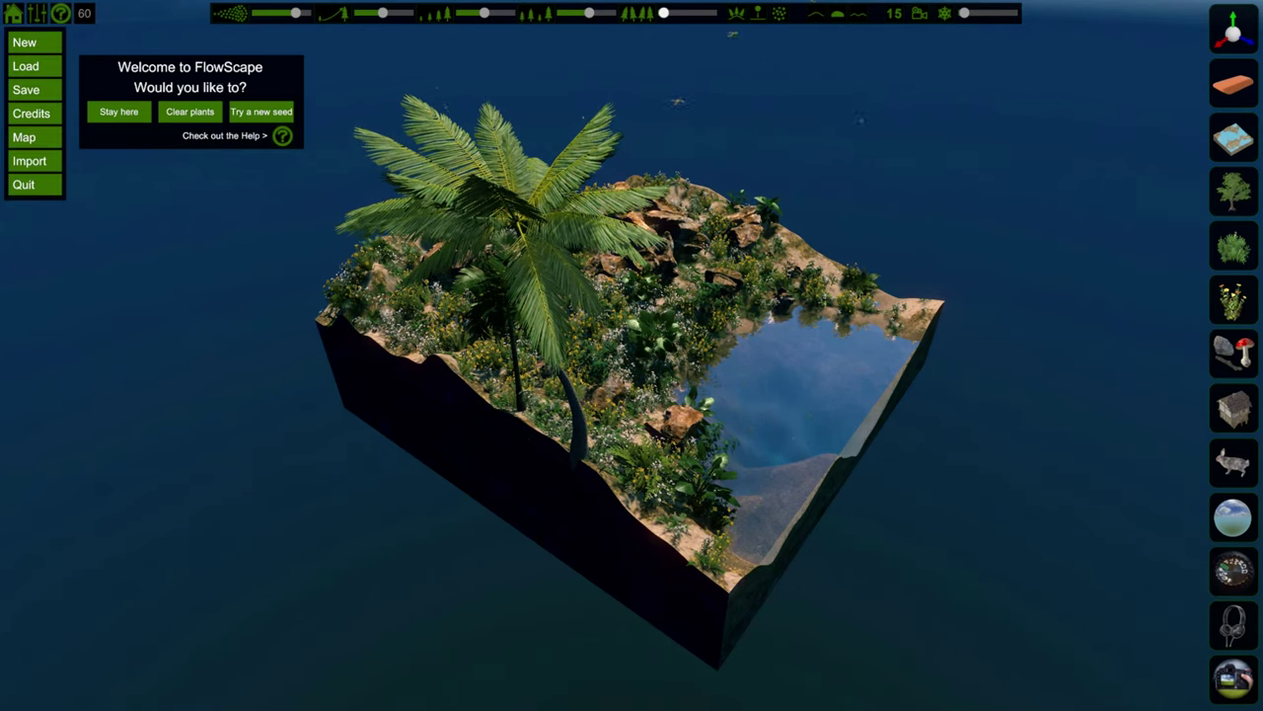
left_click(190, 112)
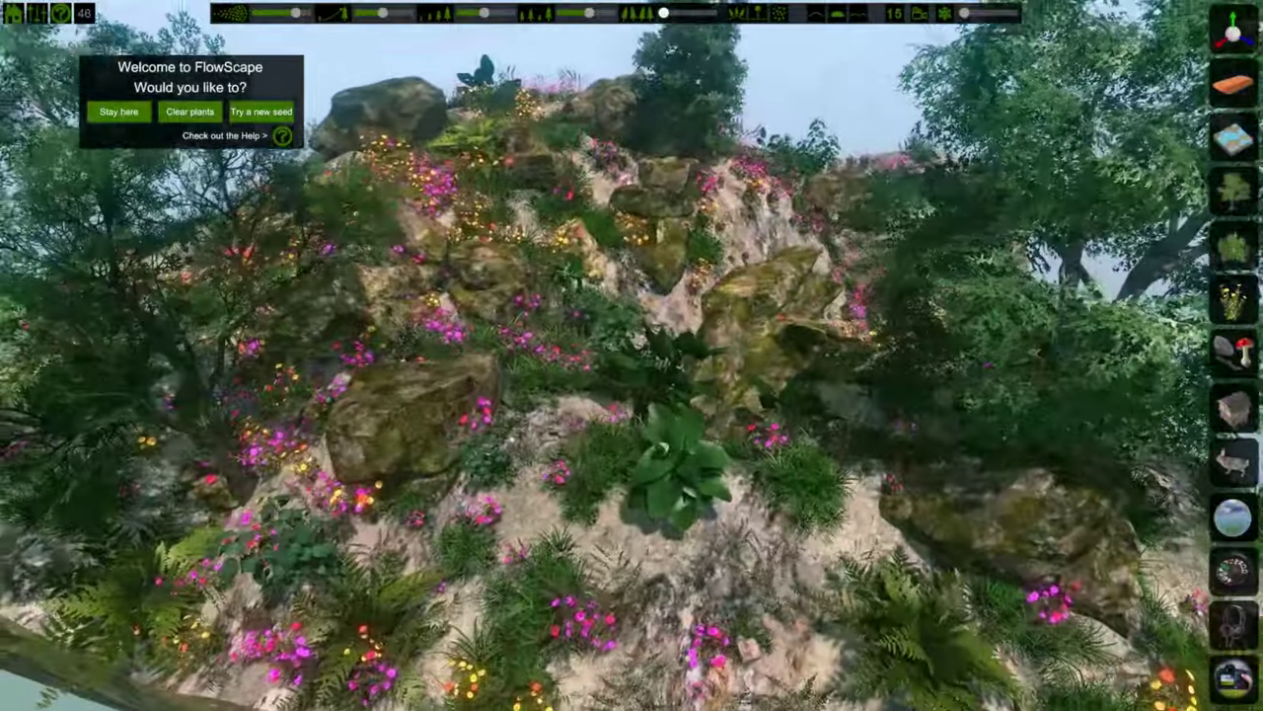
Step: Open the help from the welcome dialog, review the navigation controls, and close it again
key("Tab")
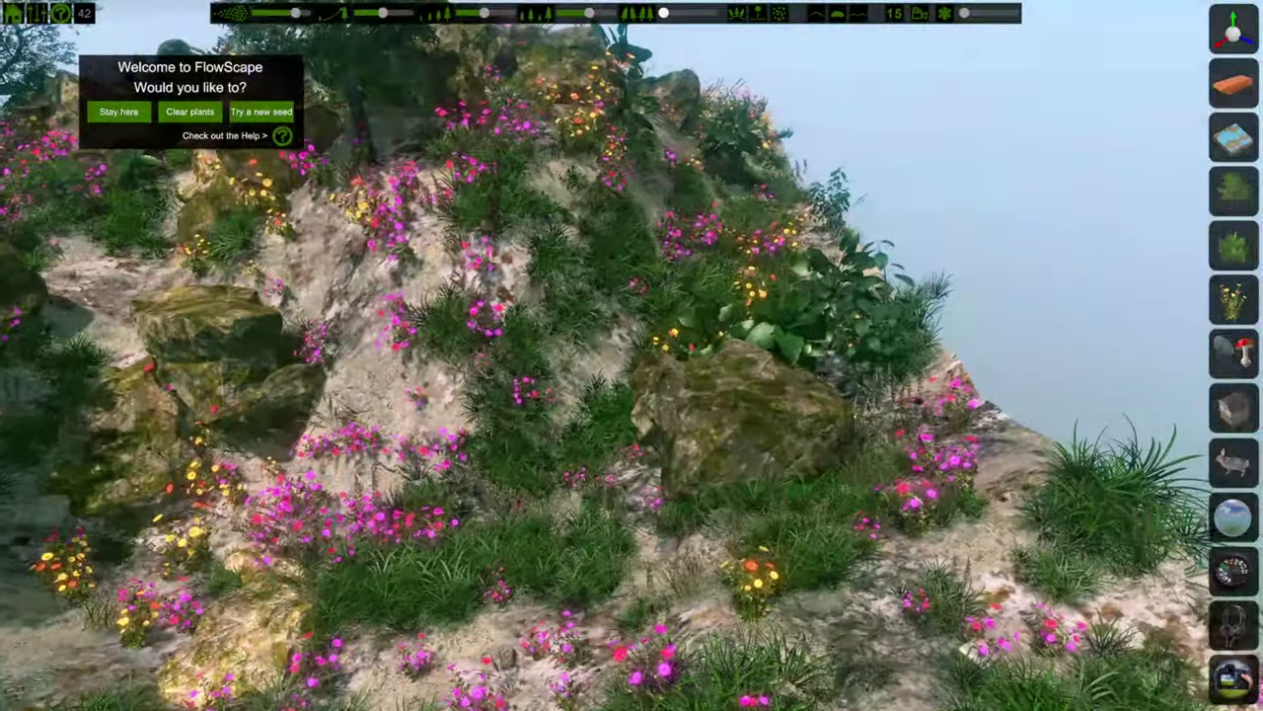
left_click(1234, 625)
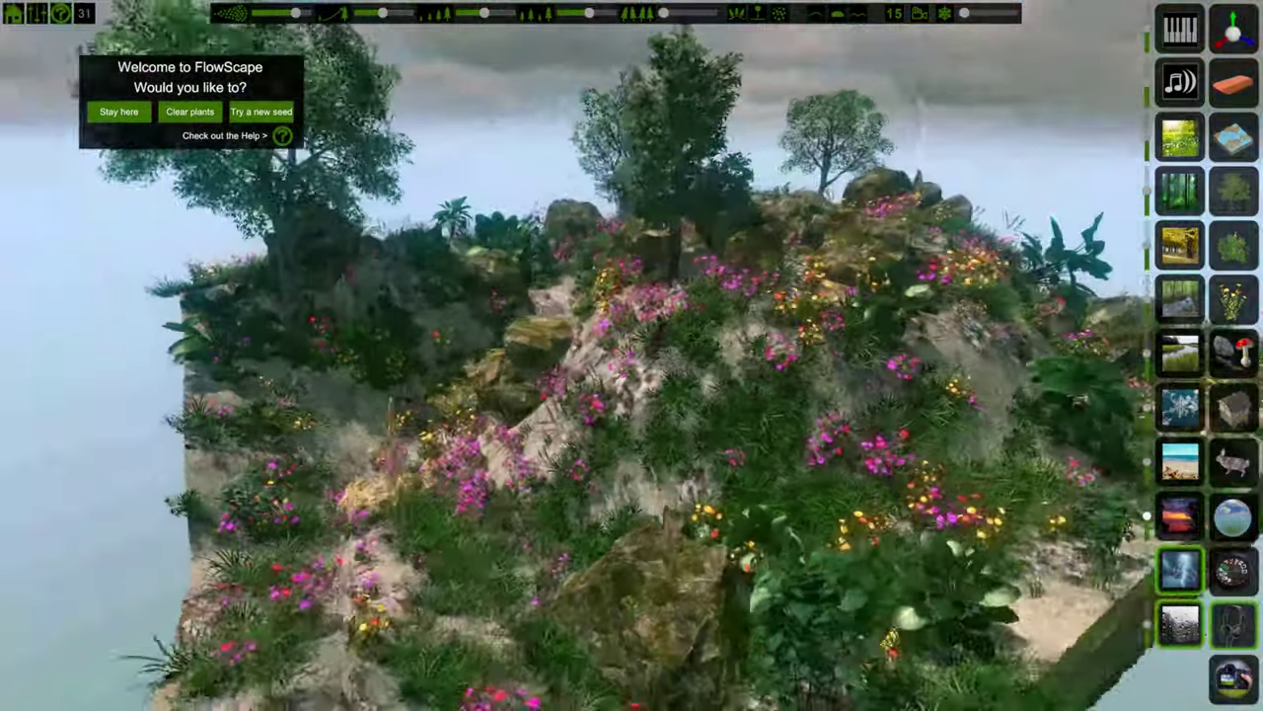
left_click(282, 137)
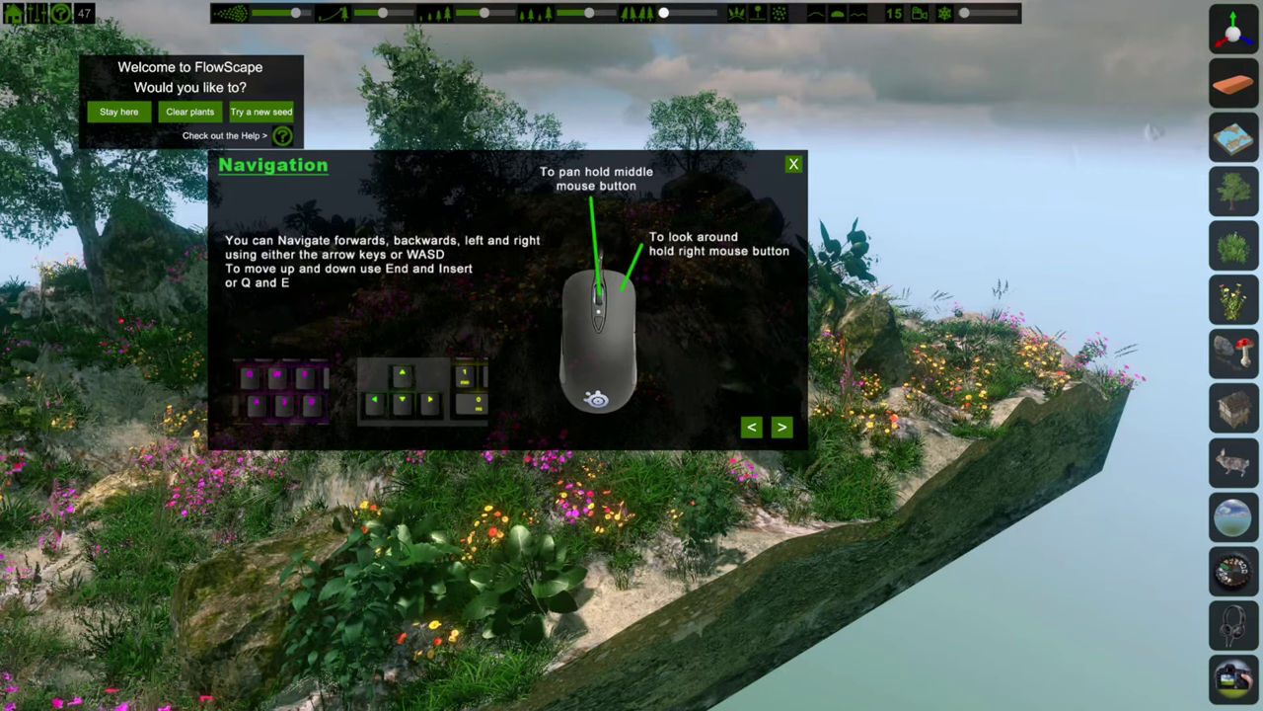
key("Escape")
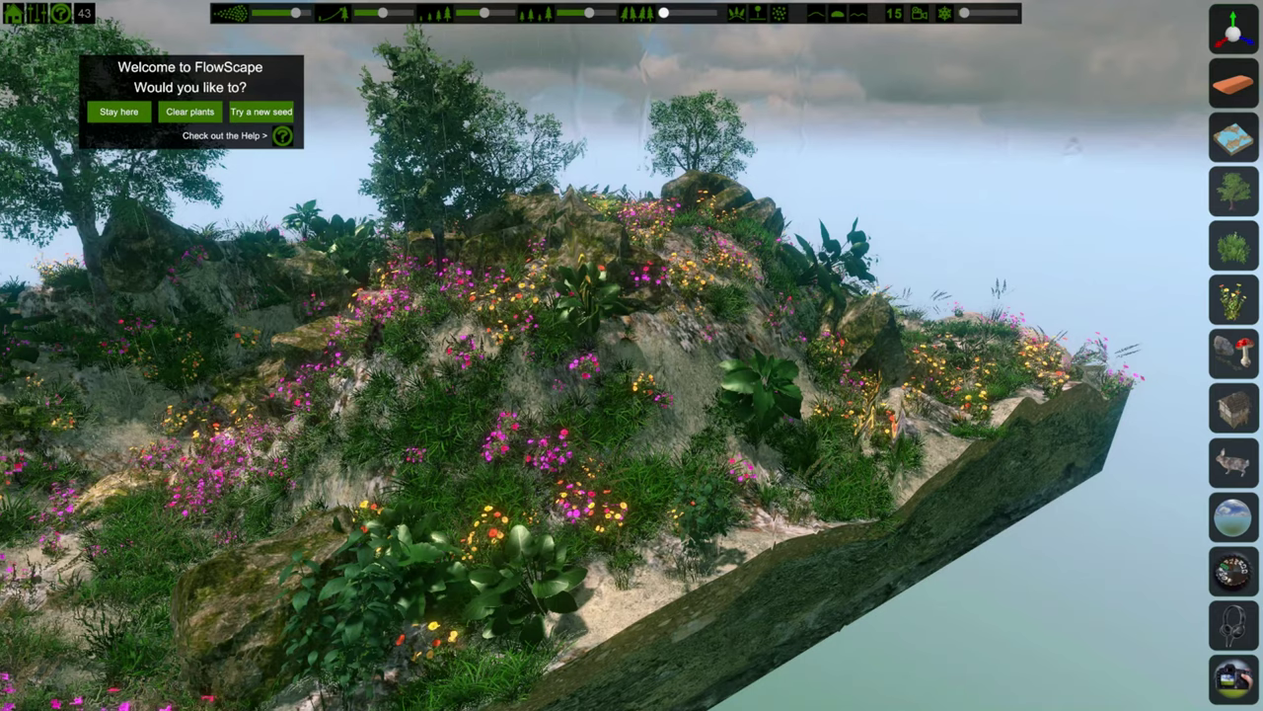
Step: Fly around the flowering rocky hill, with and without the interface shown, to examine its plants and rocks up close
left_click(1233, 625)
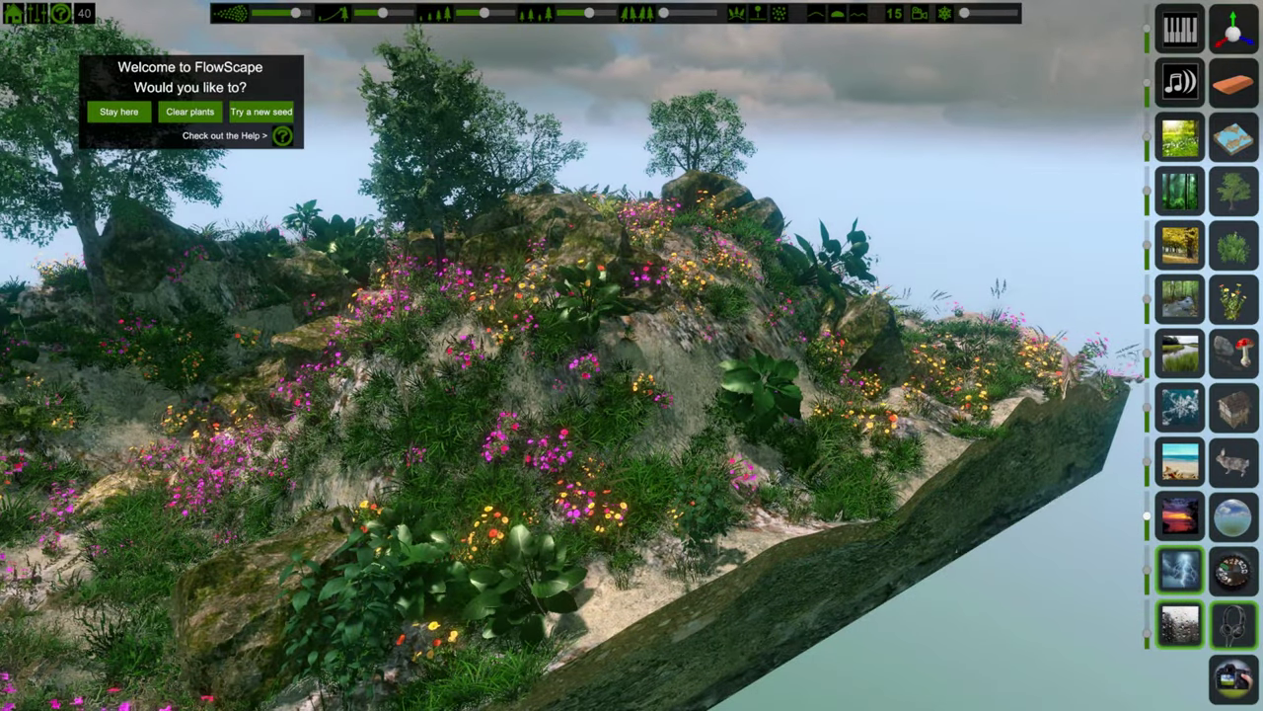
key("w")
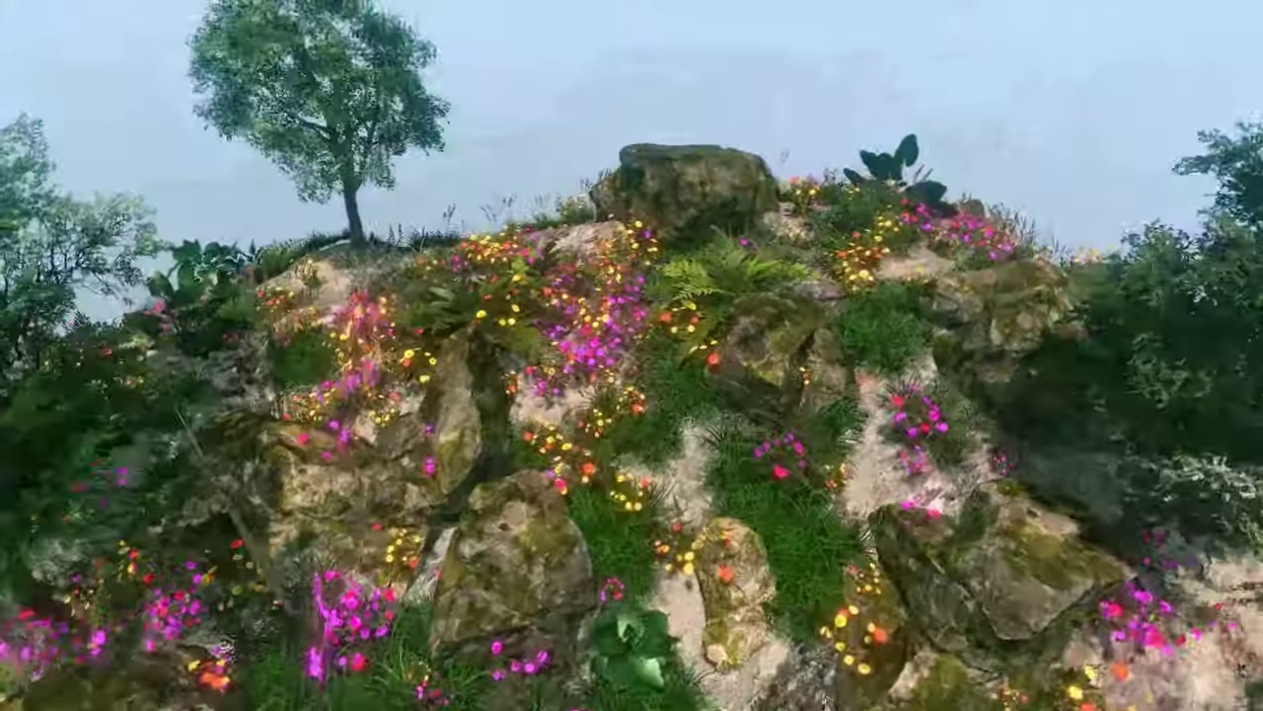
key("h")
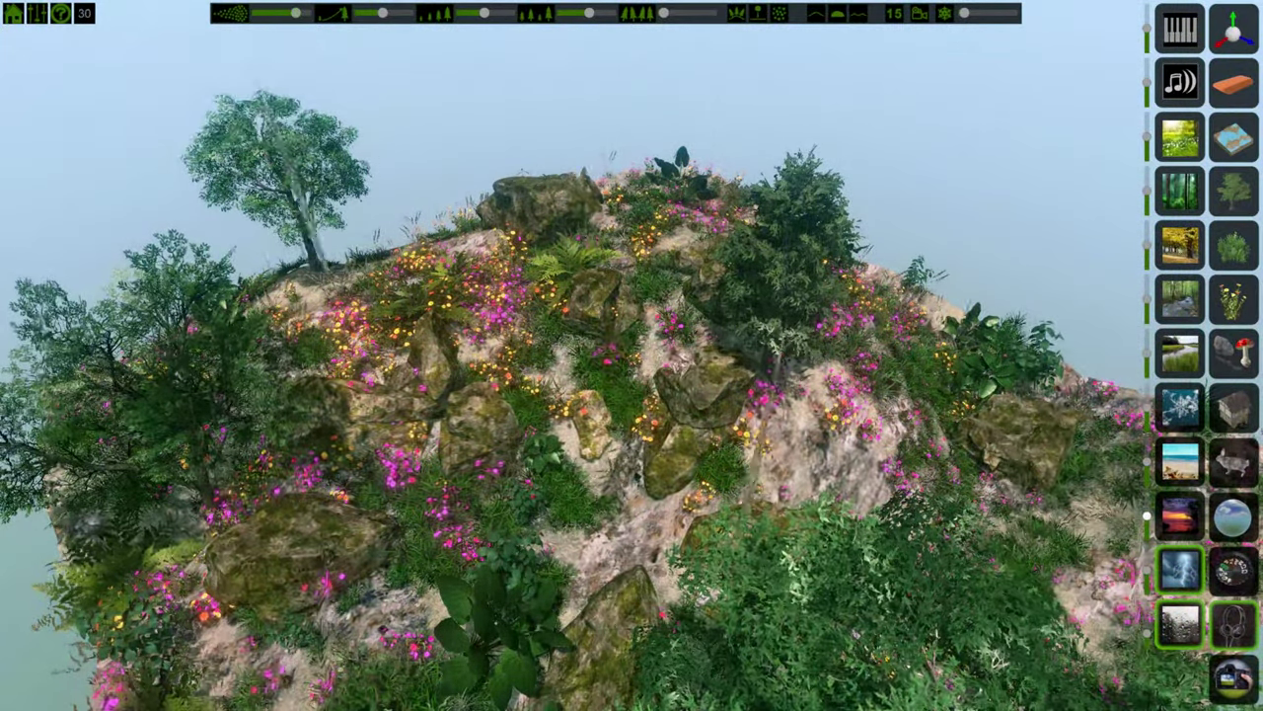
left_click(1234, 625)
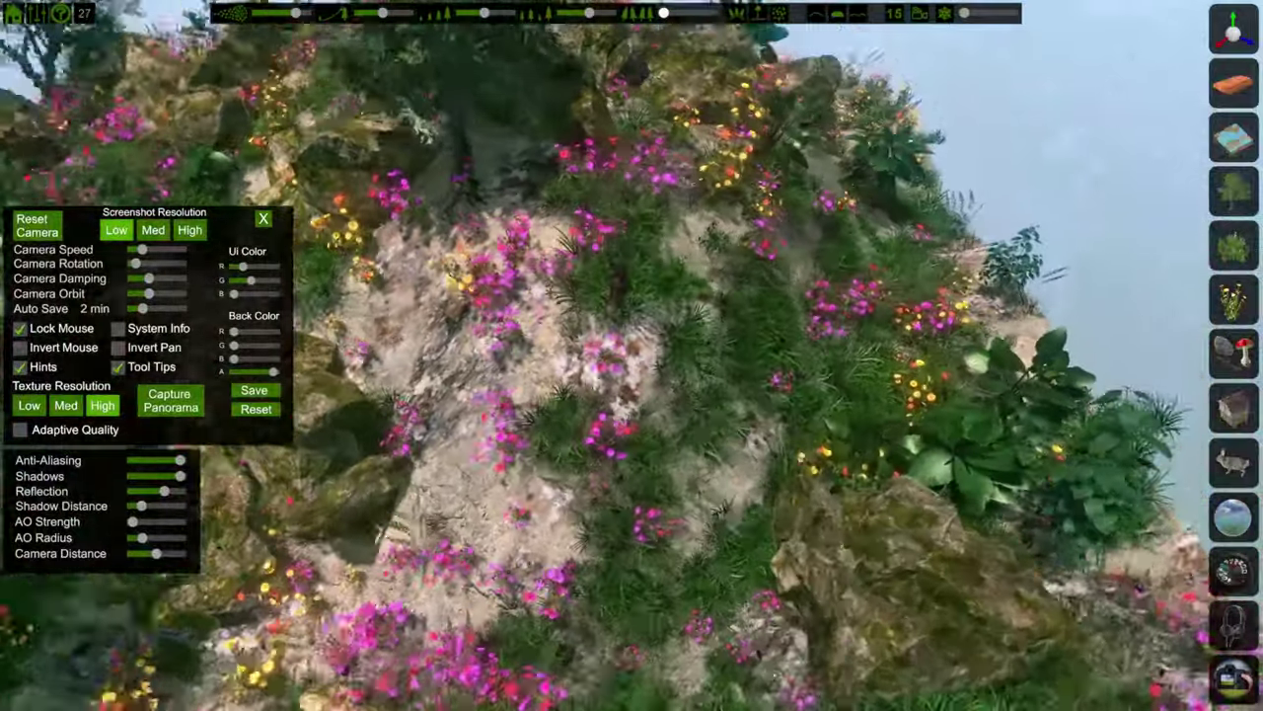
key("s")
key("w")
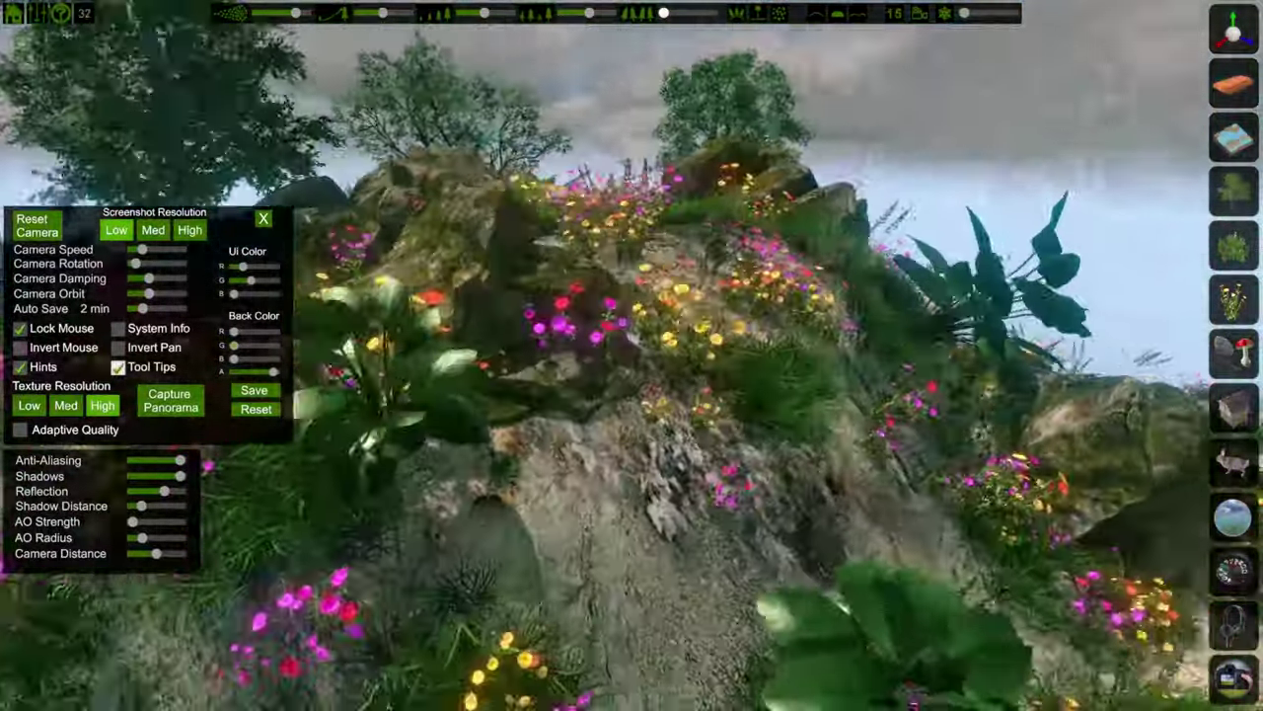
key("s")
key("w")
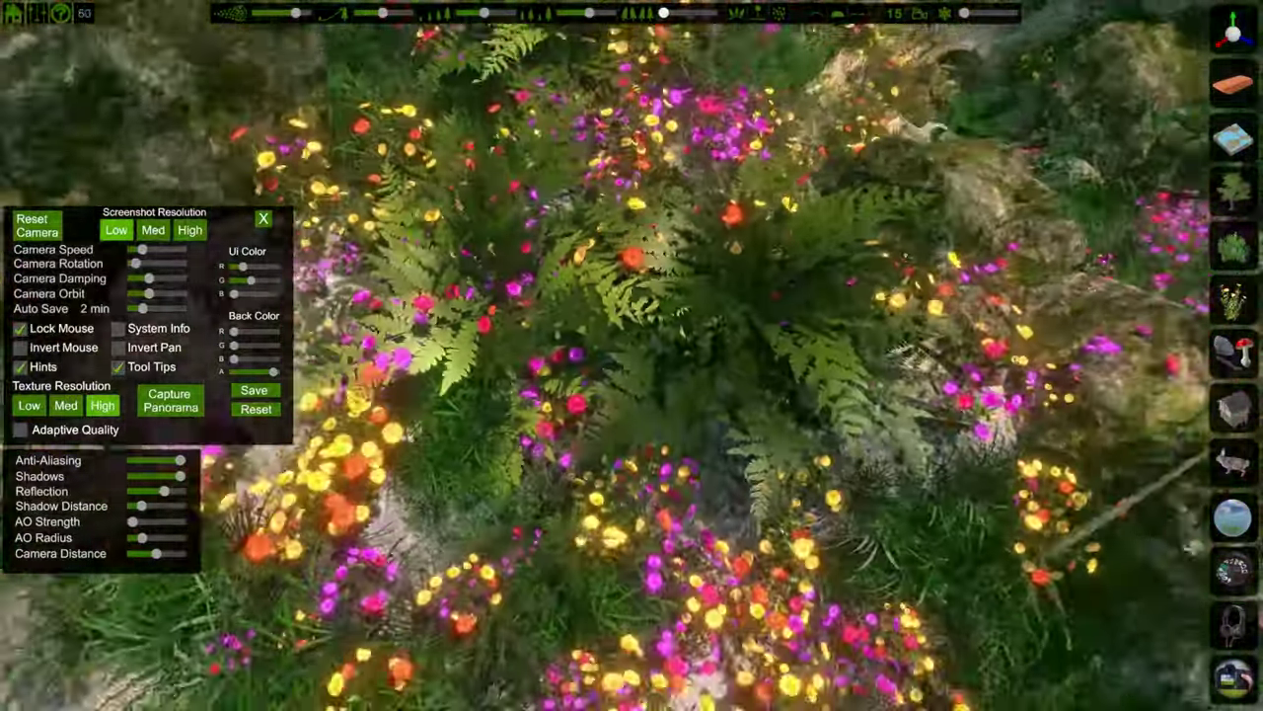
key("Escape")
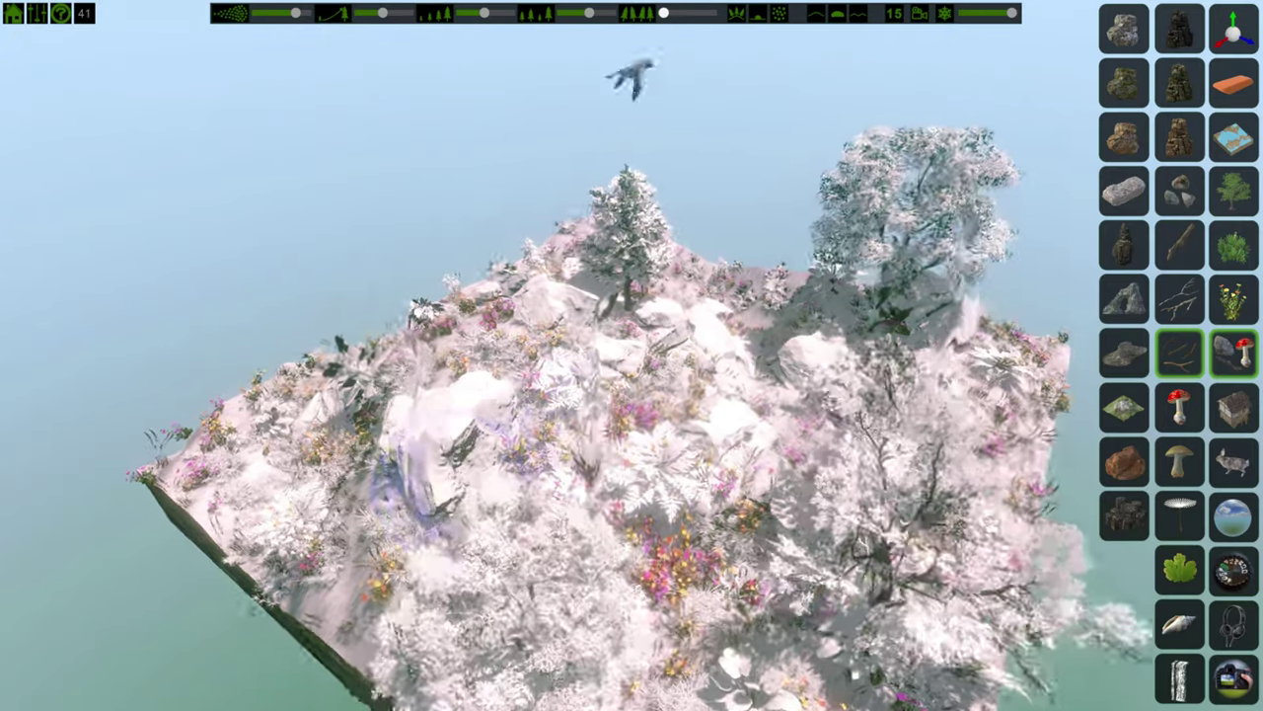
Step: Plant a red maple among the flowers near the tall blue-green conifer
right_click_drag(456, 462, 434, 483)
scroll(451, 505, "up", 5)
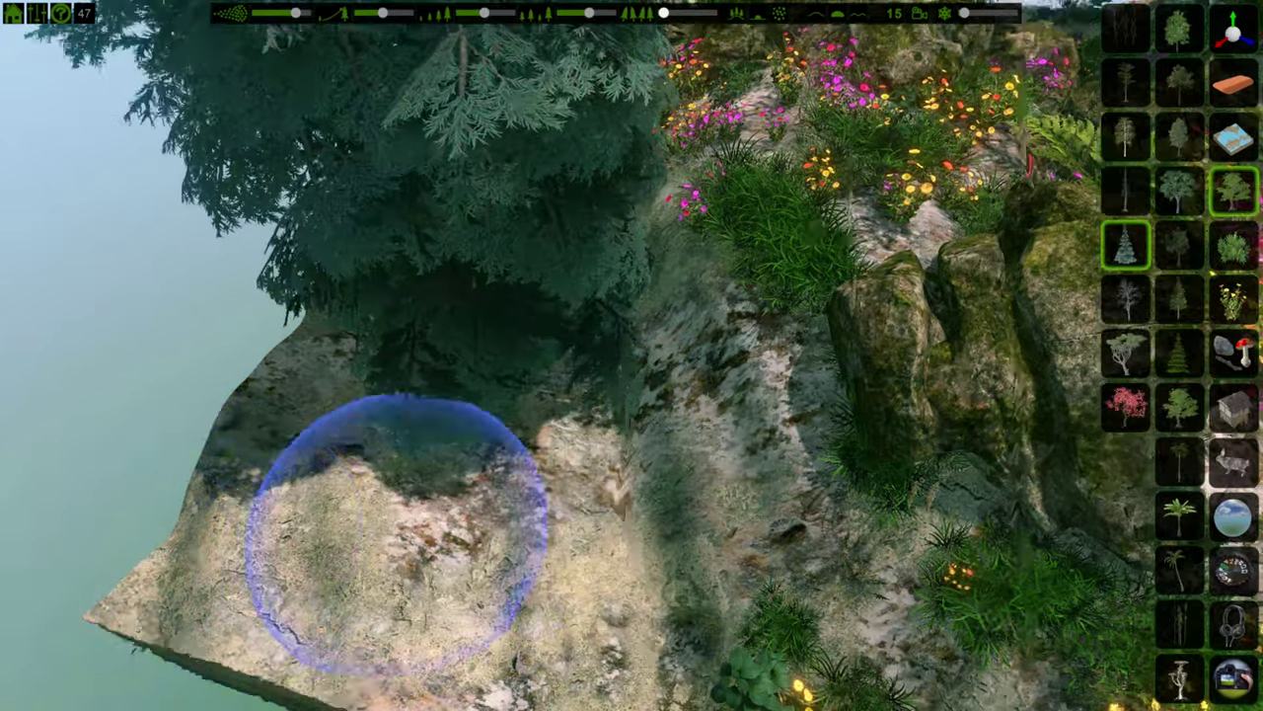
mouse_move(404, 536)
right_mouse_down()
mouse_move(489, 555)
mouse_move(465, 471)
mouse_move(452, 266)
mouse_move(521, 533)
mouse_move(514, 419)
mouse_move(476, 257)
mouse_move(473, 316)
mouse_move(618, 637)
mouse_move(601, 599)
mouse_move(456, 551)
right_mouse_up()
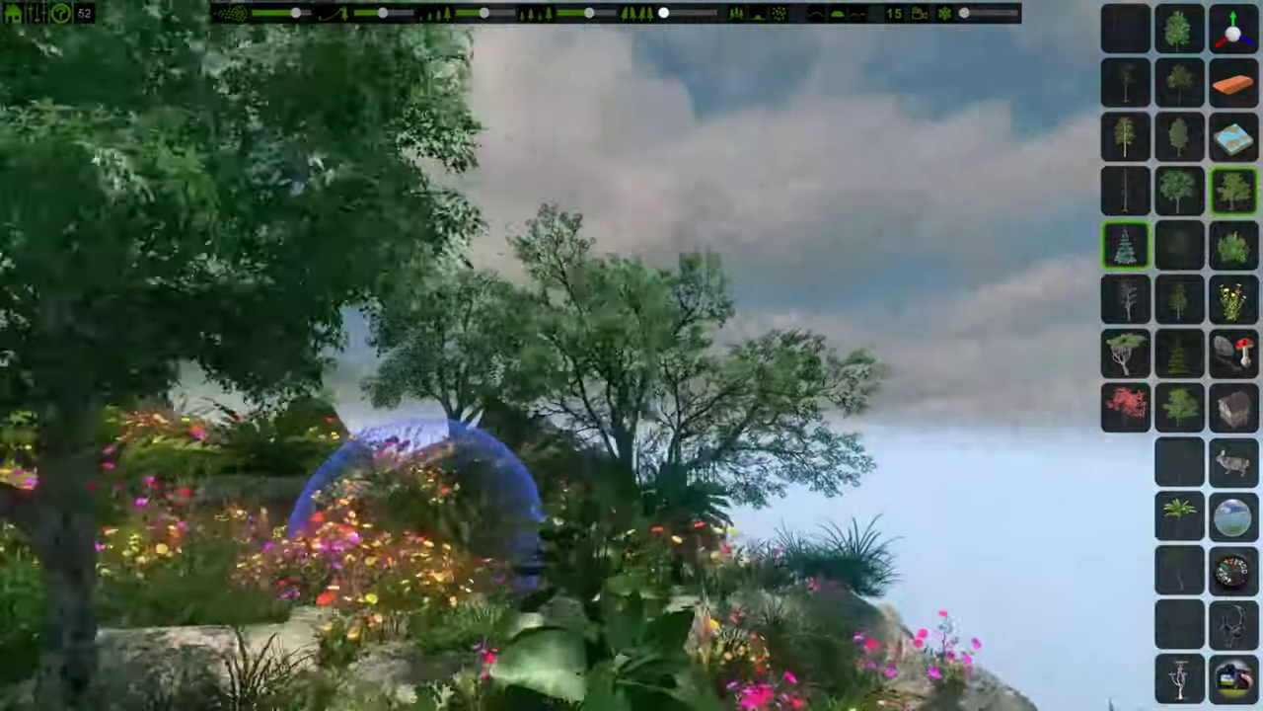
right_click_drag(419, 533, 350, 612)
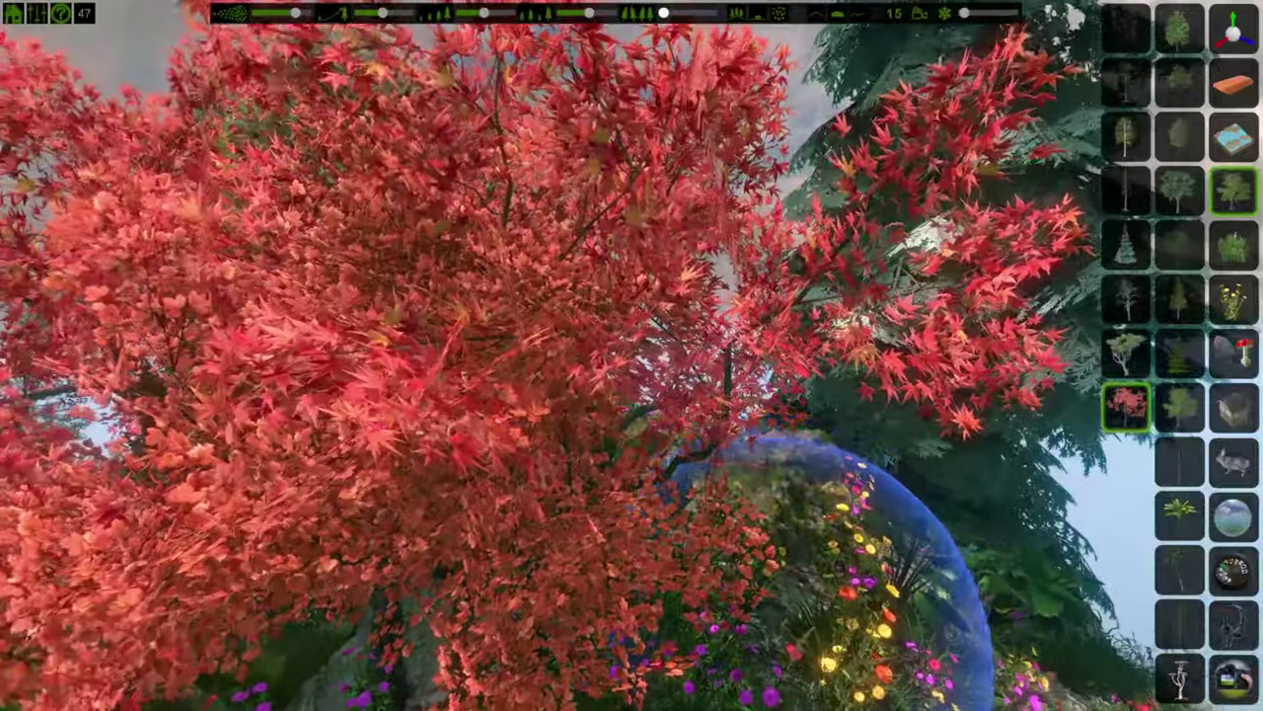
left_click(835, 612)
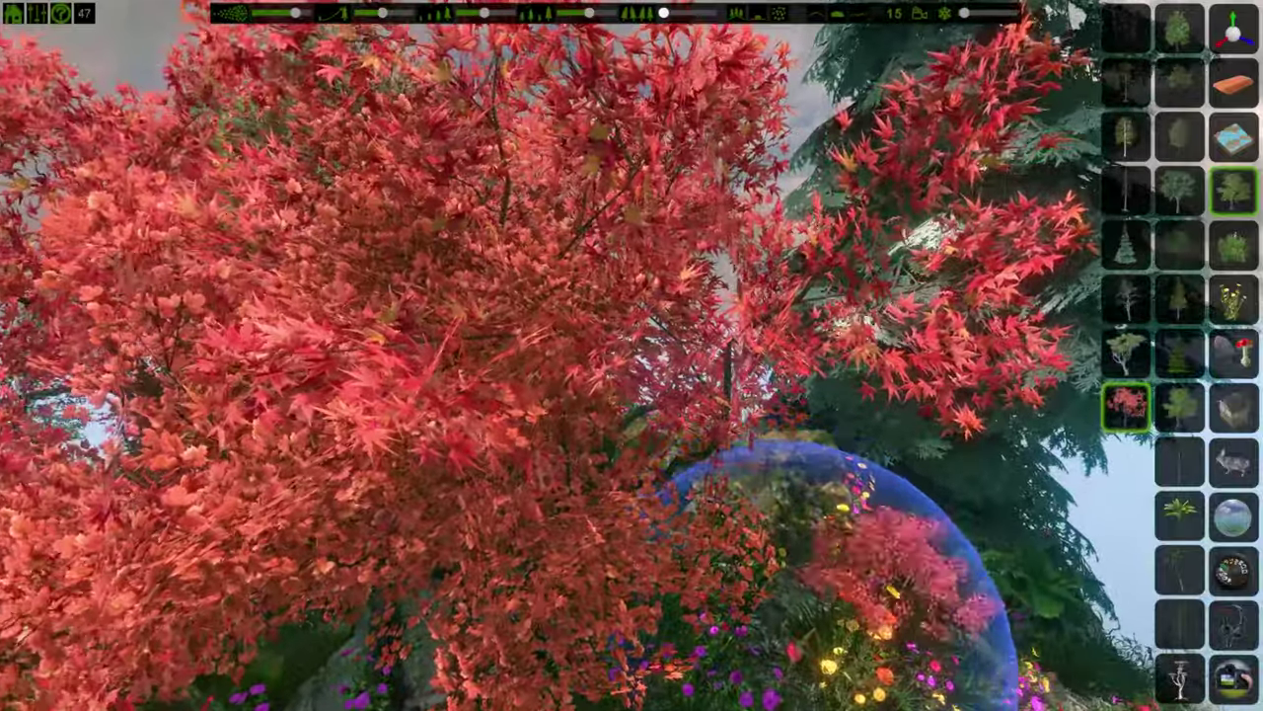
right_click_drag(811, 632, 839, 552)
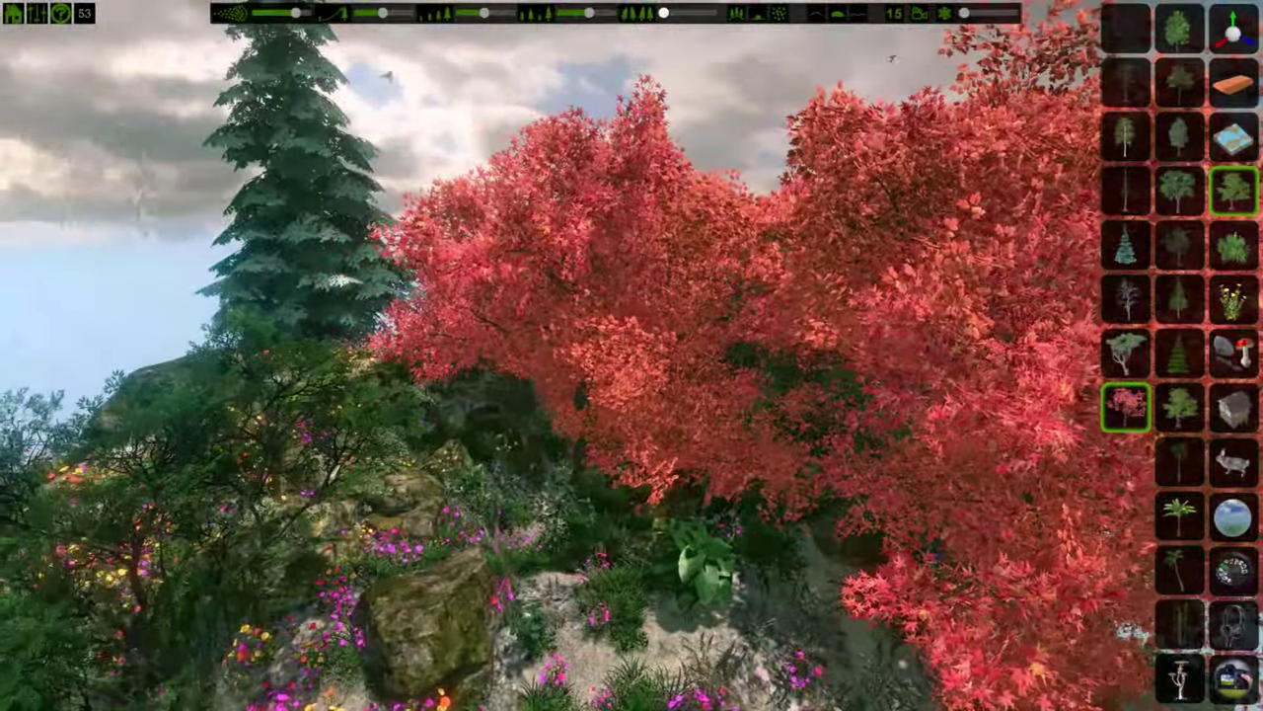
Step: Clear all plants to change the terrain to the sea turtle, and undo the last building placement
left_click(1234, 137)
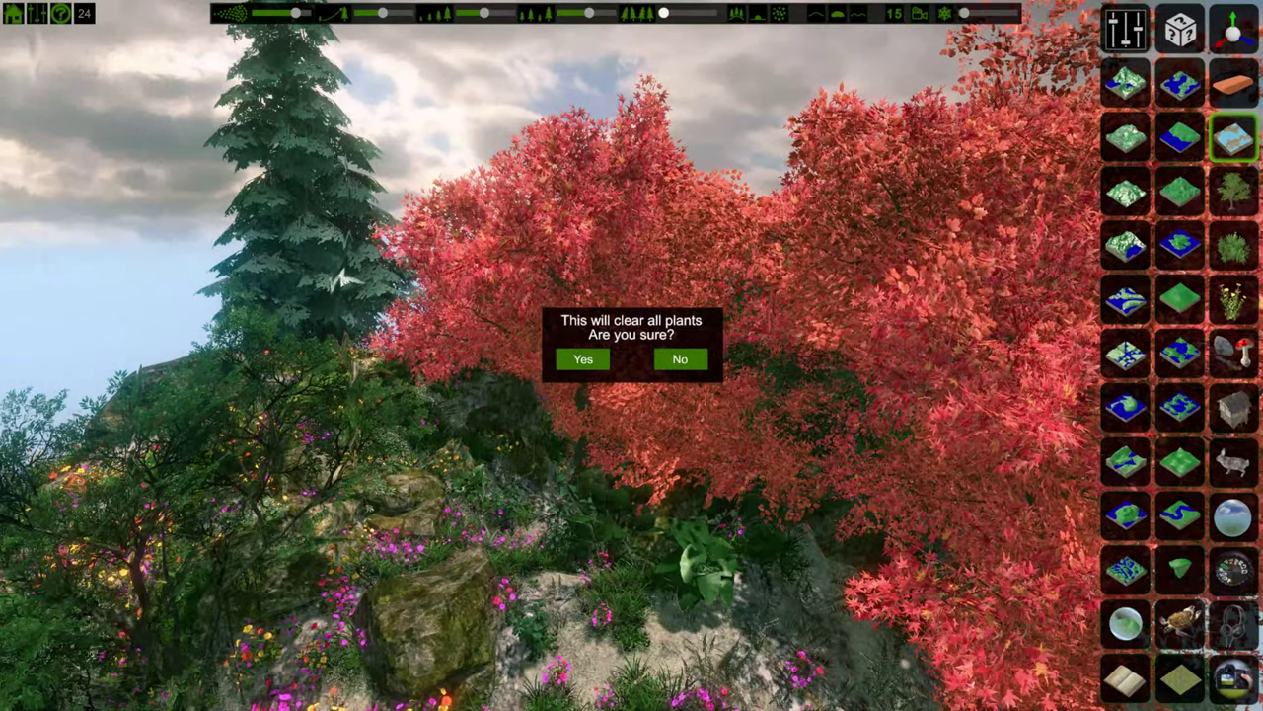
left_click(582, 358)
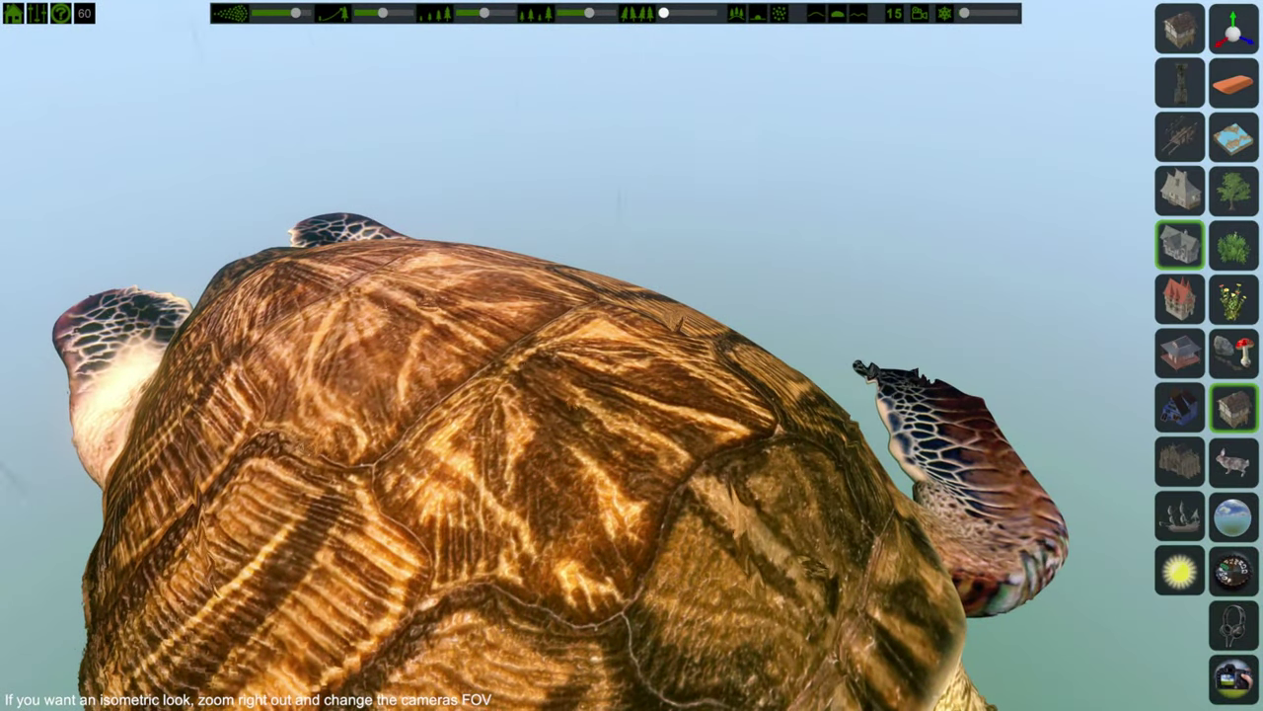
key("ctrl+z")
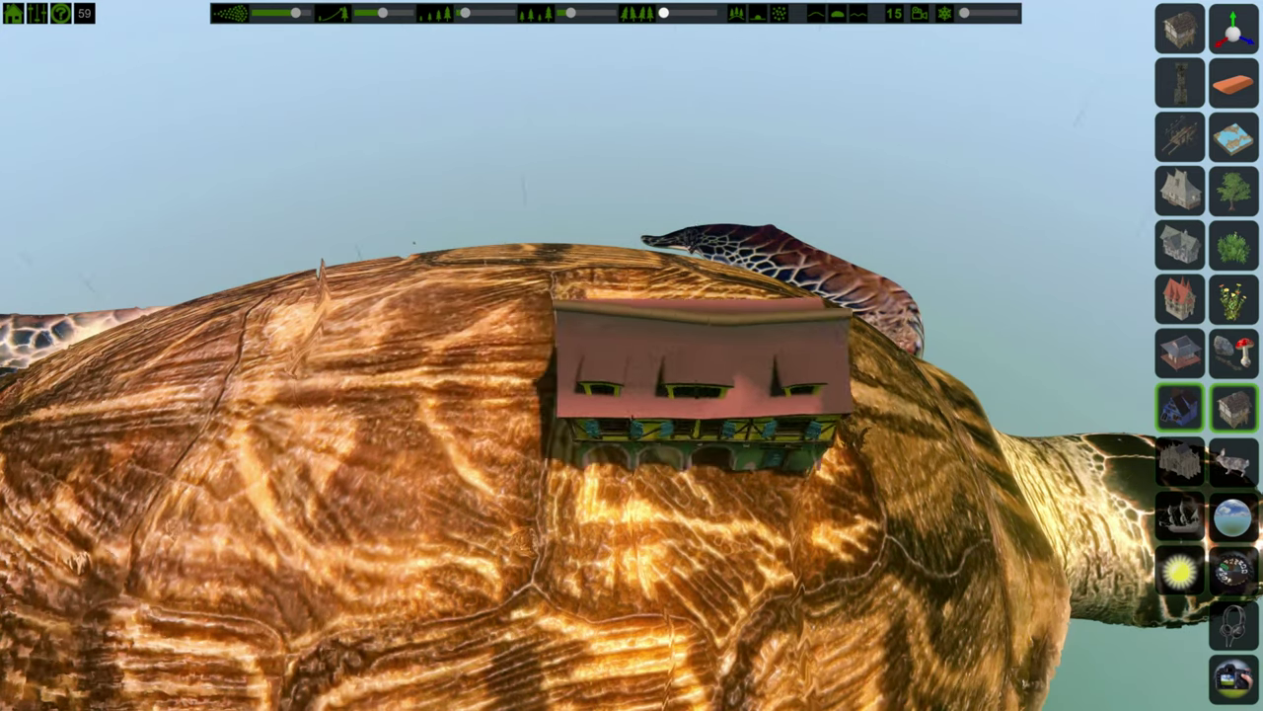
Step: Place a cluster of overlapping gothic stone towers across the turtle's shell
left_click(1180, 462)
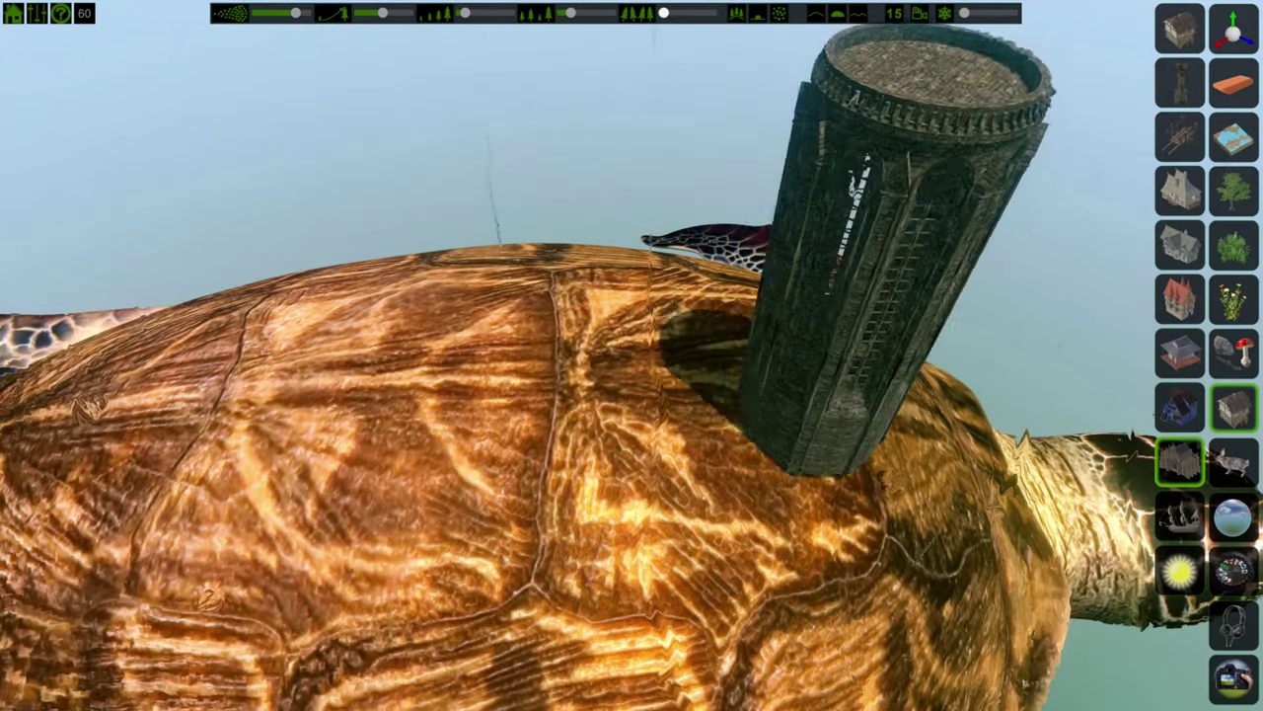
left_click(795, 501)
left_click(637, 503)
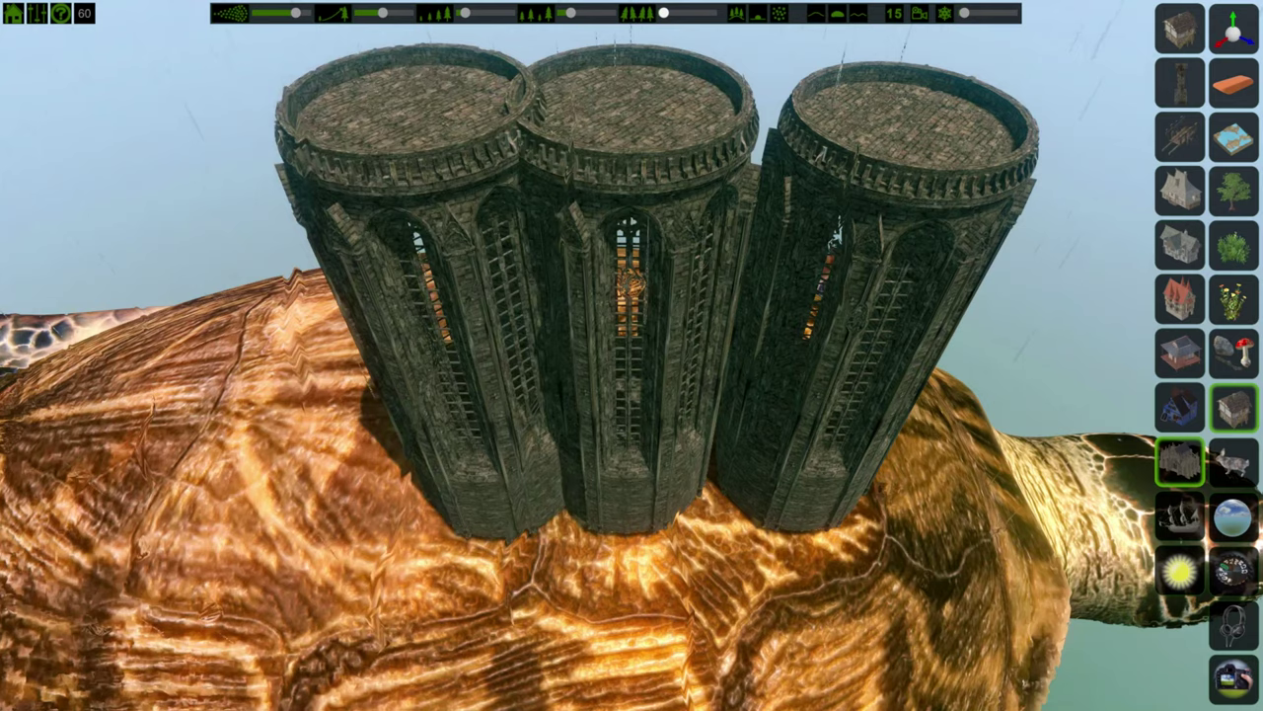
left_click(484, 506)
left_click(281, 512)
left_click(393, 533)
left_click(745, 553)
left_click(694, 577)
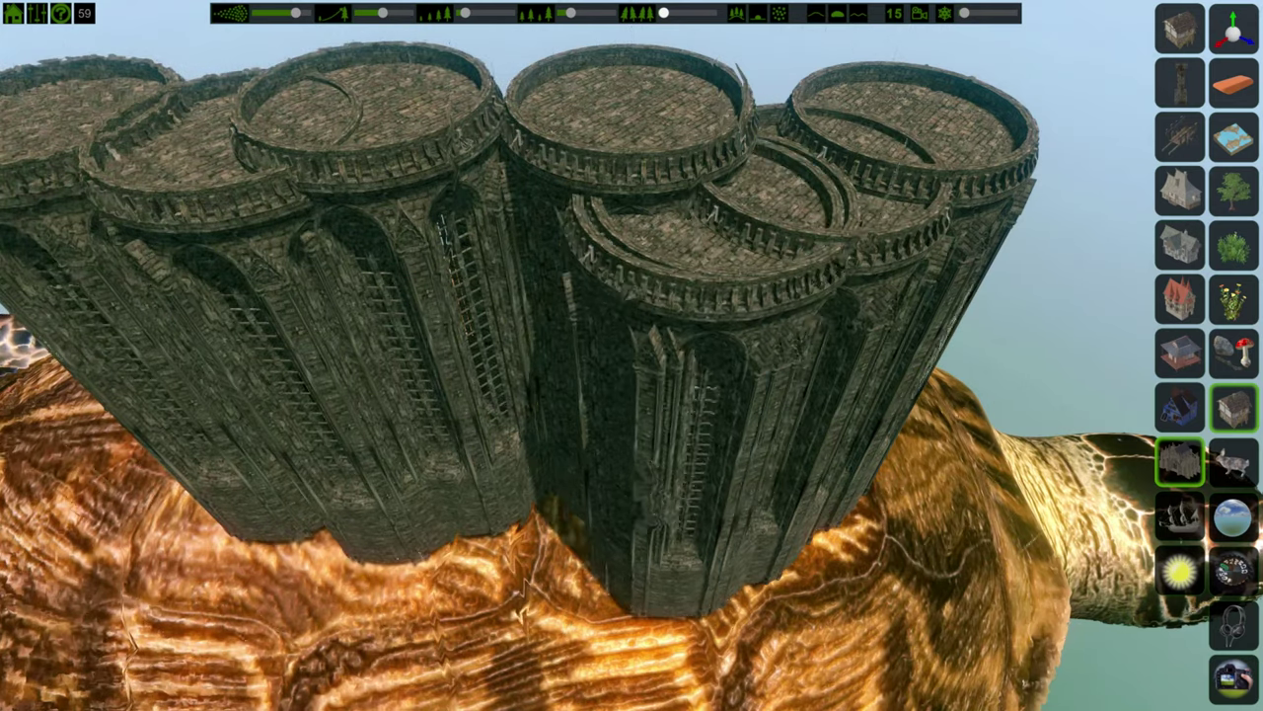
left_click(653, 592)
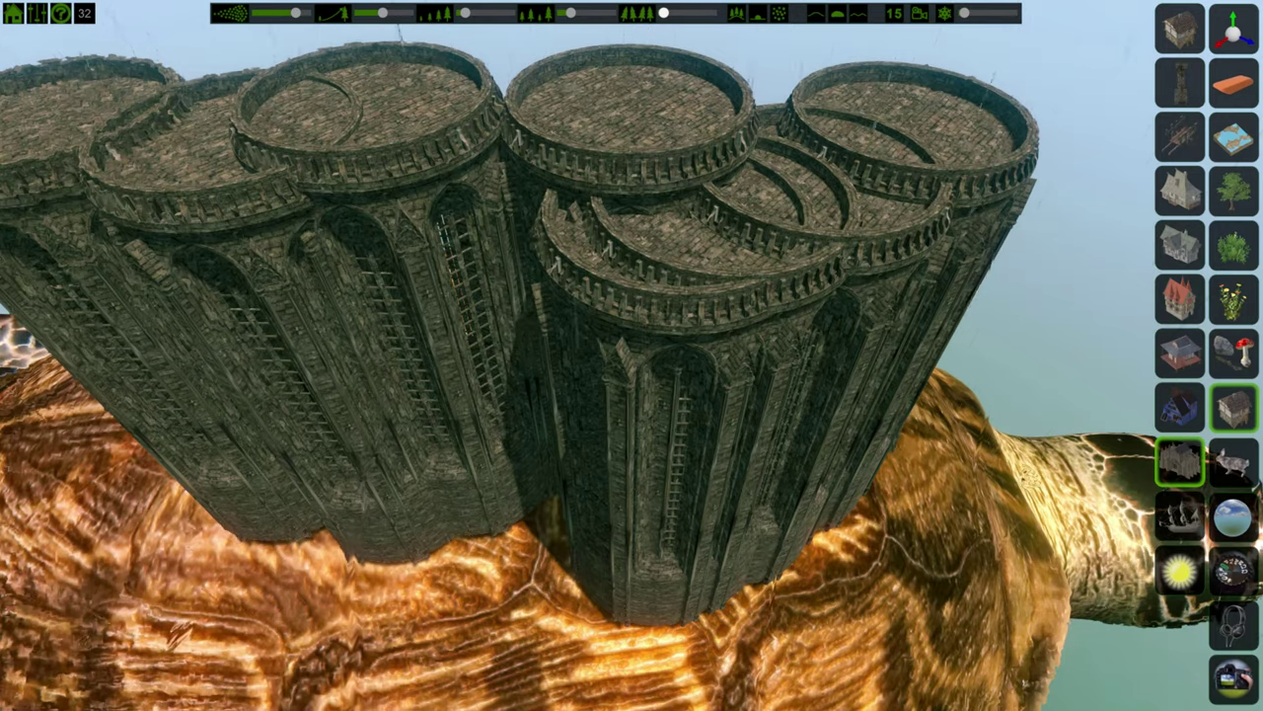
Step: Erase the stone towers from the turtle's shell
left_click(1234, 83)
left_click_drag(848, 335, 447, 528)
Step: Place sailing ships in the open air behind the turtle's shell
left_click(1233, 408)
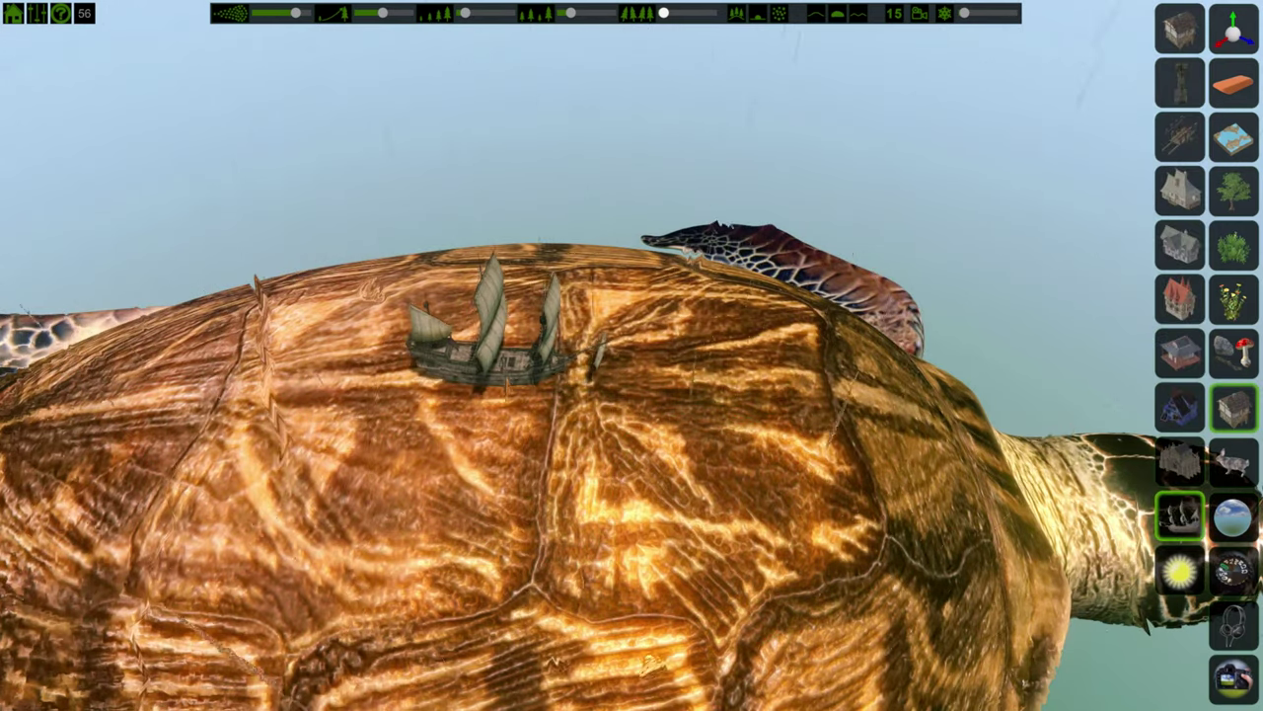
left_click(530, 126)
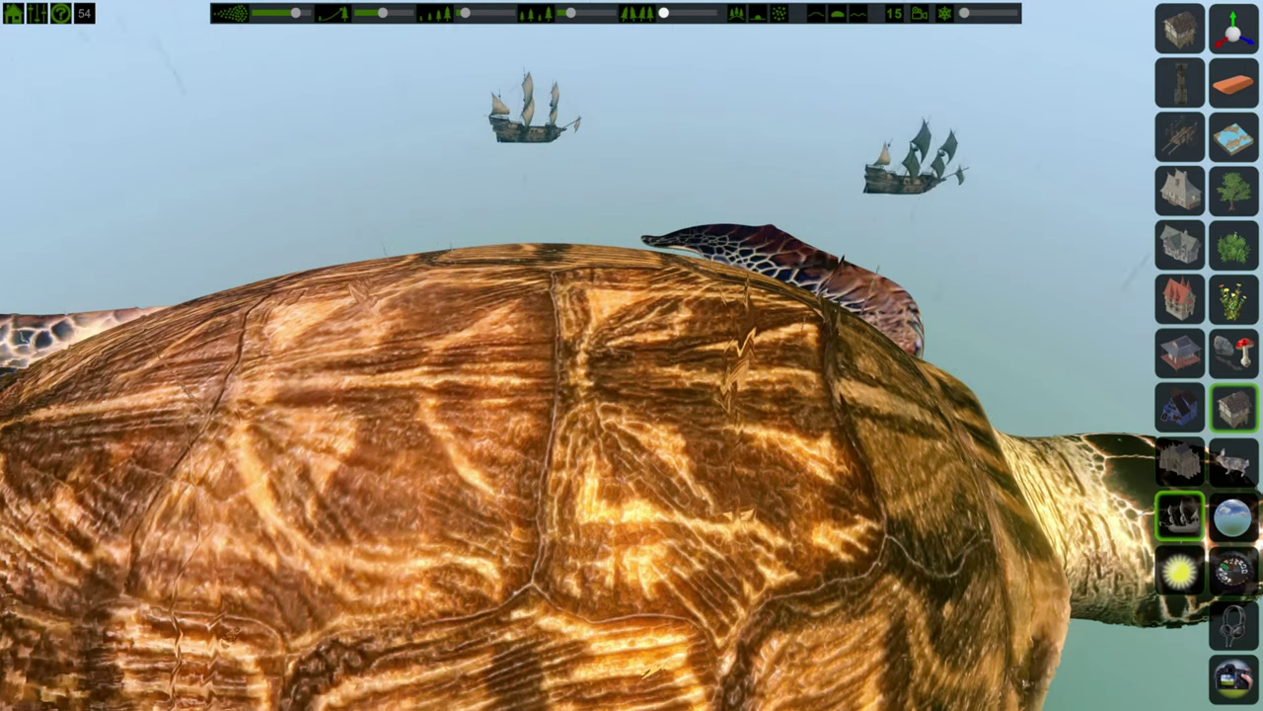
left_click(989, 203)
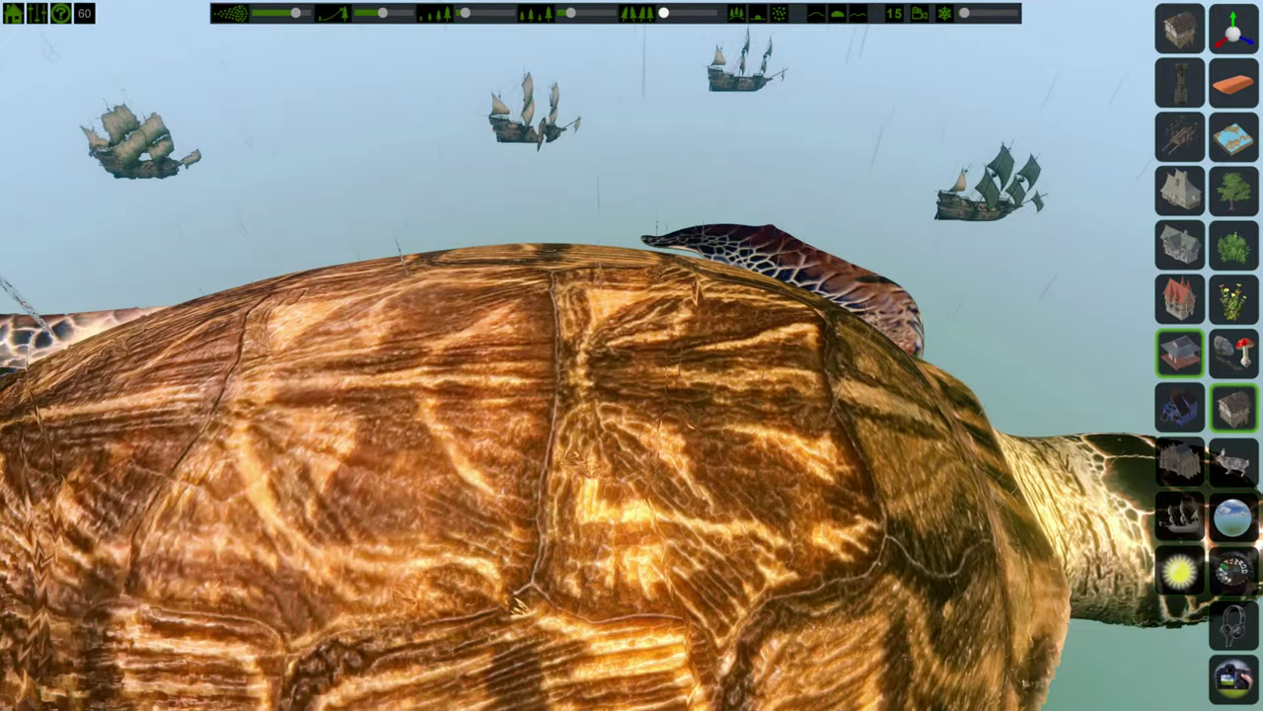
Step: Place a red-roofed Asian temple on the turtle's shell
key("a")
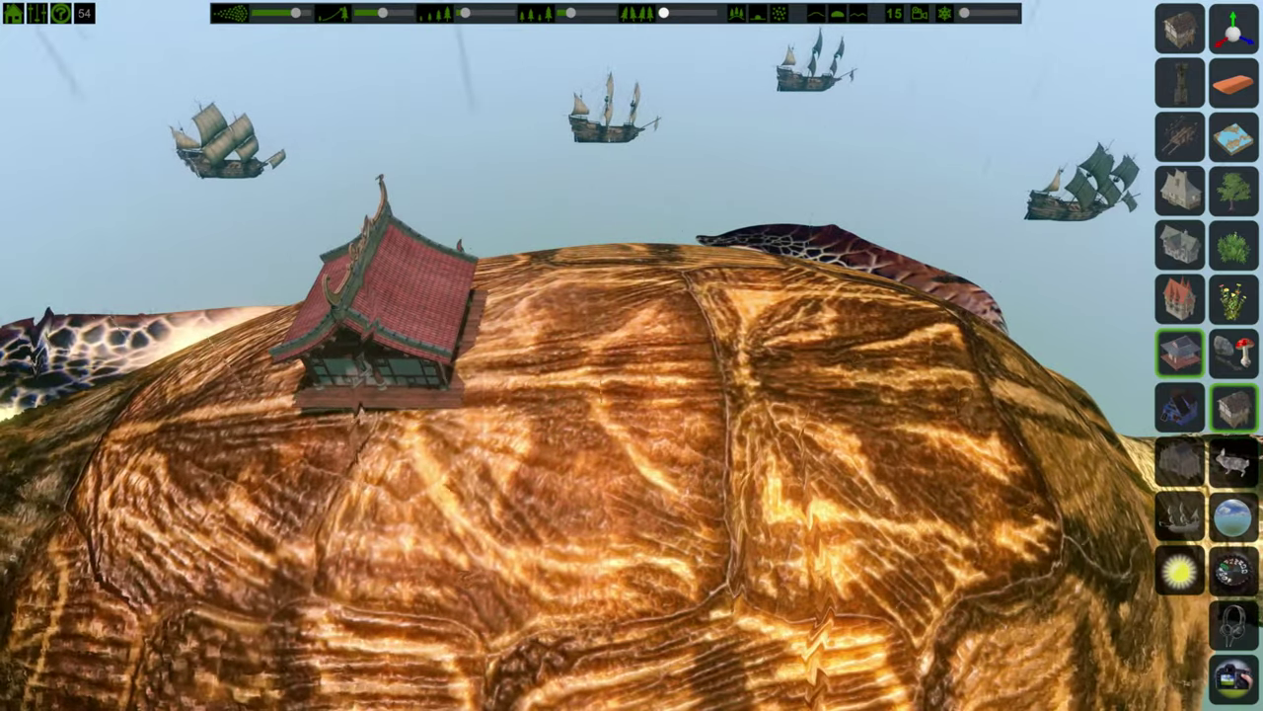
left_click(391, 366)
key("w")
key("a")
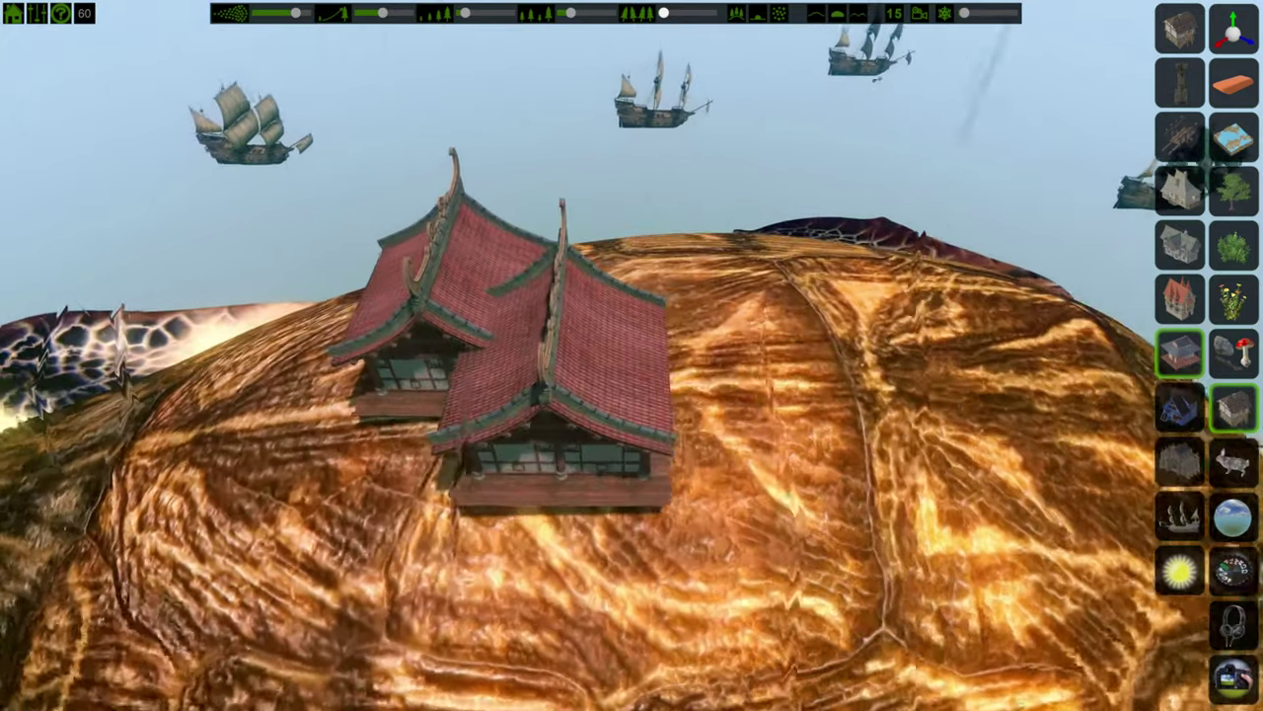
Step: Enter the red-roofed temple and scatter a swarm of small flying insects around its interior
key("a")
key("w")
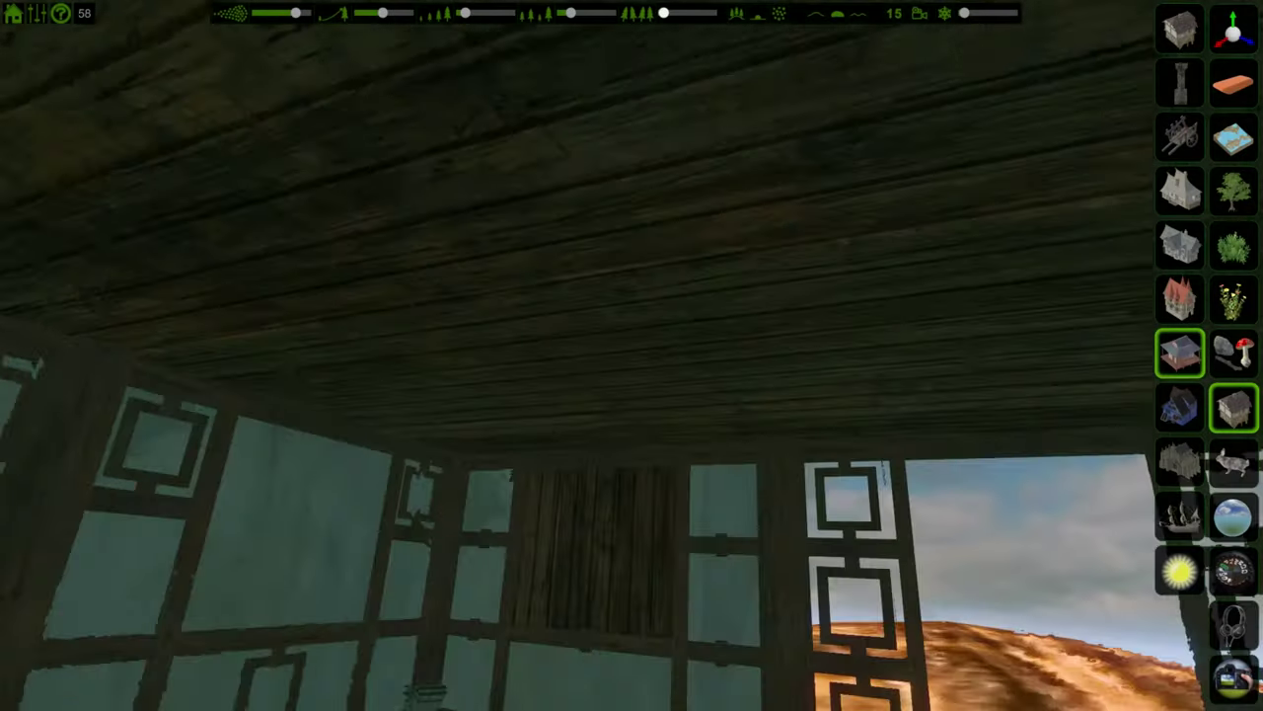
key("s")
key("w")
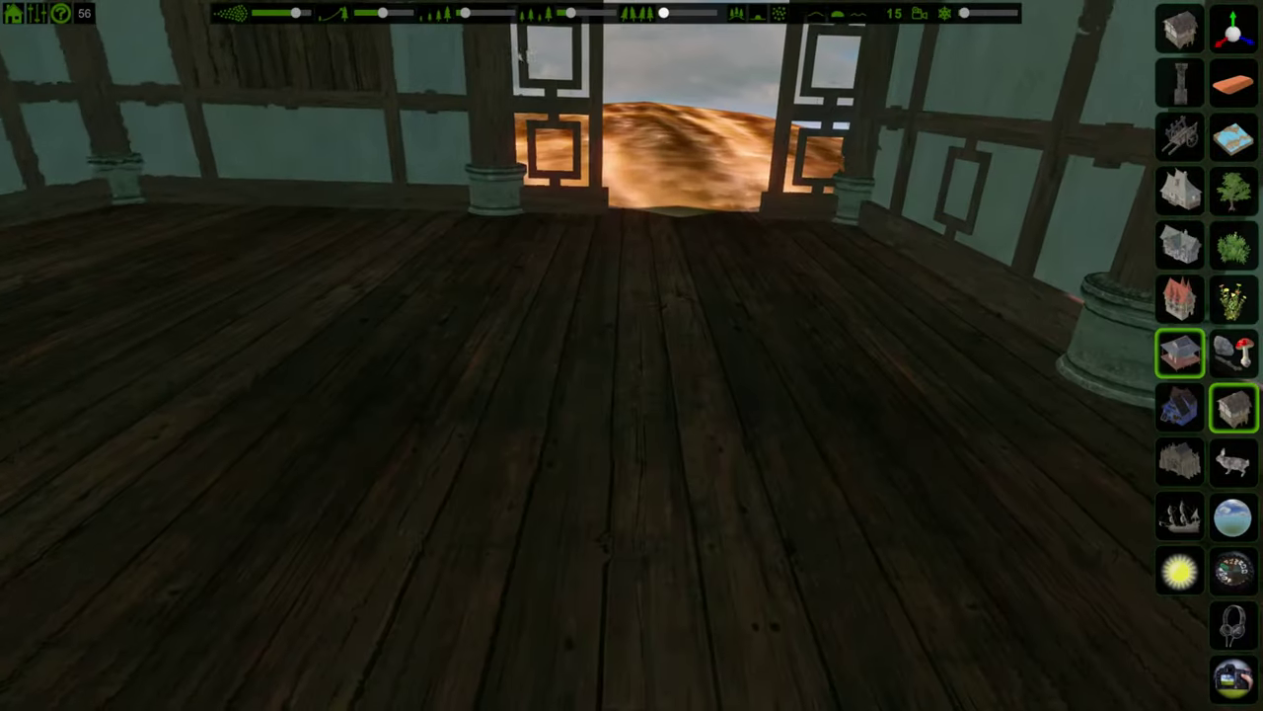
left_click(1234, 299)
left_click(1234, 245)
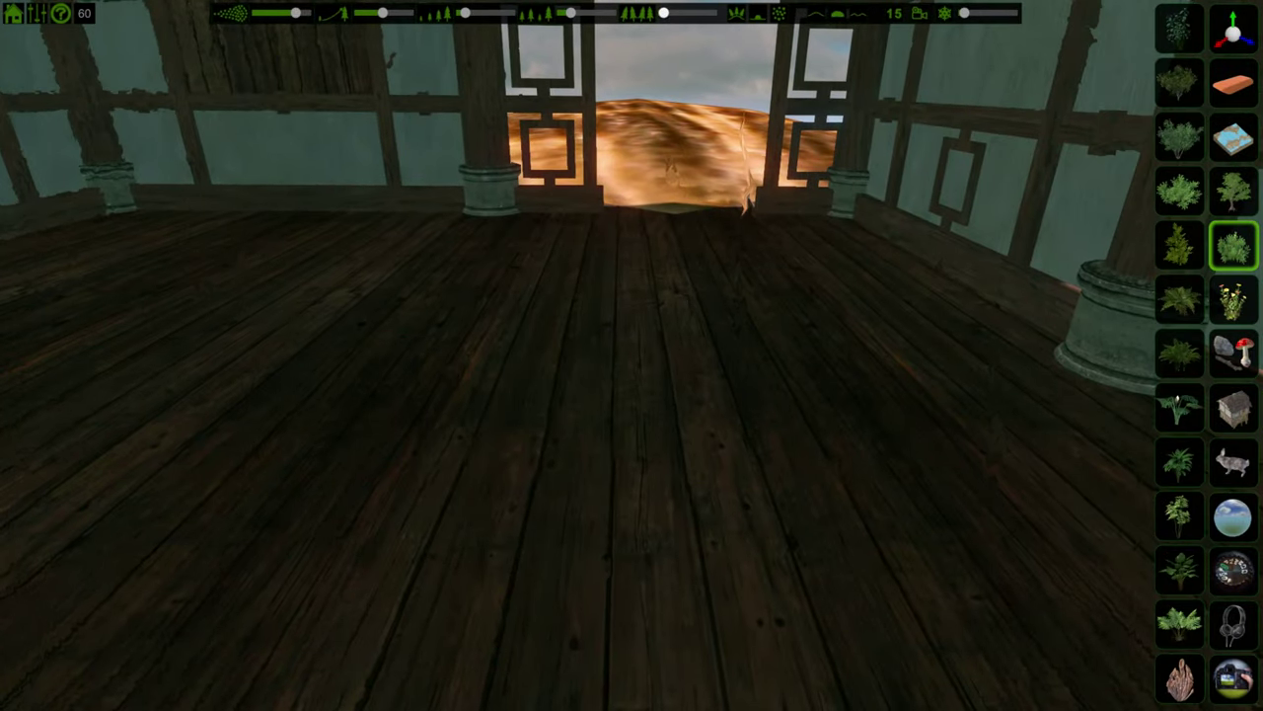
left_click(1234, 464)
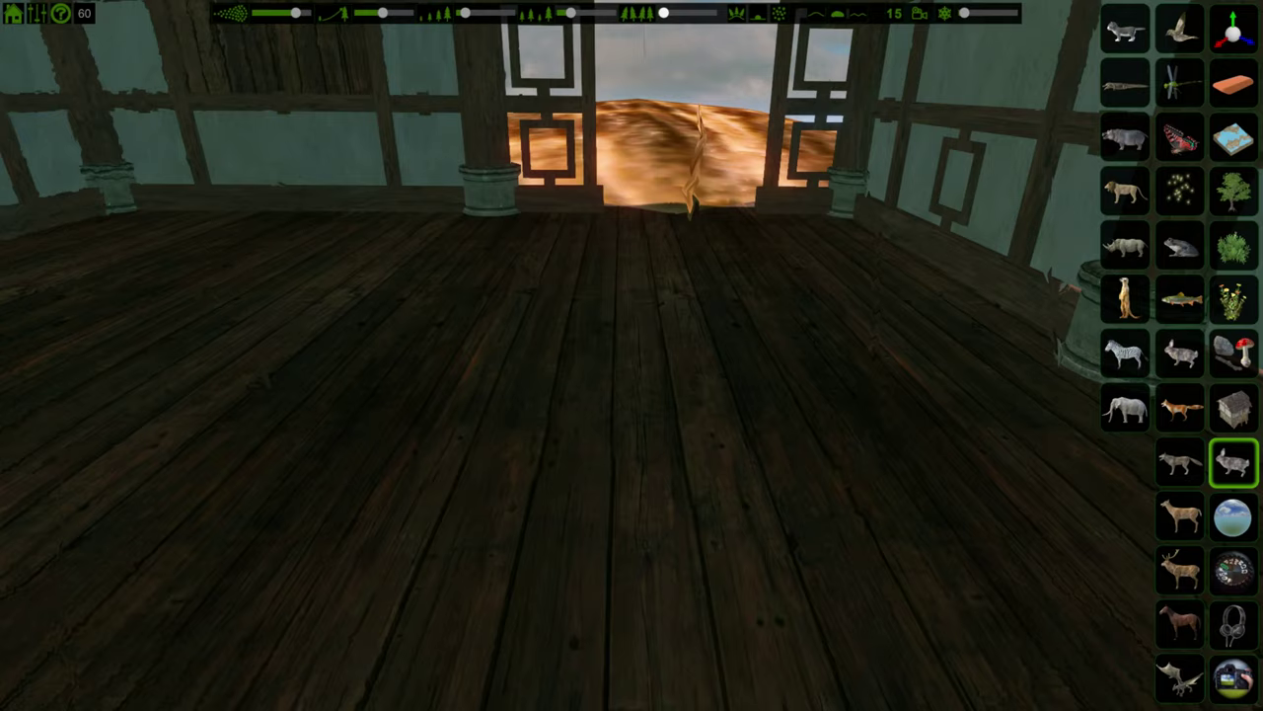
scroll(632, 355, "down", 5)
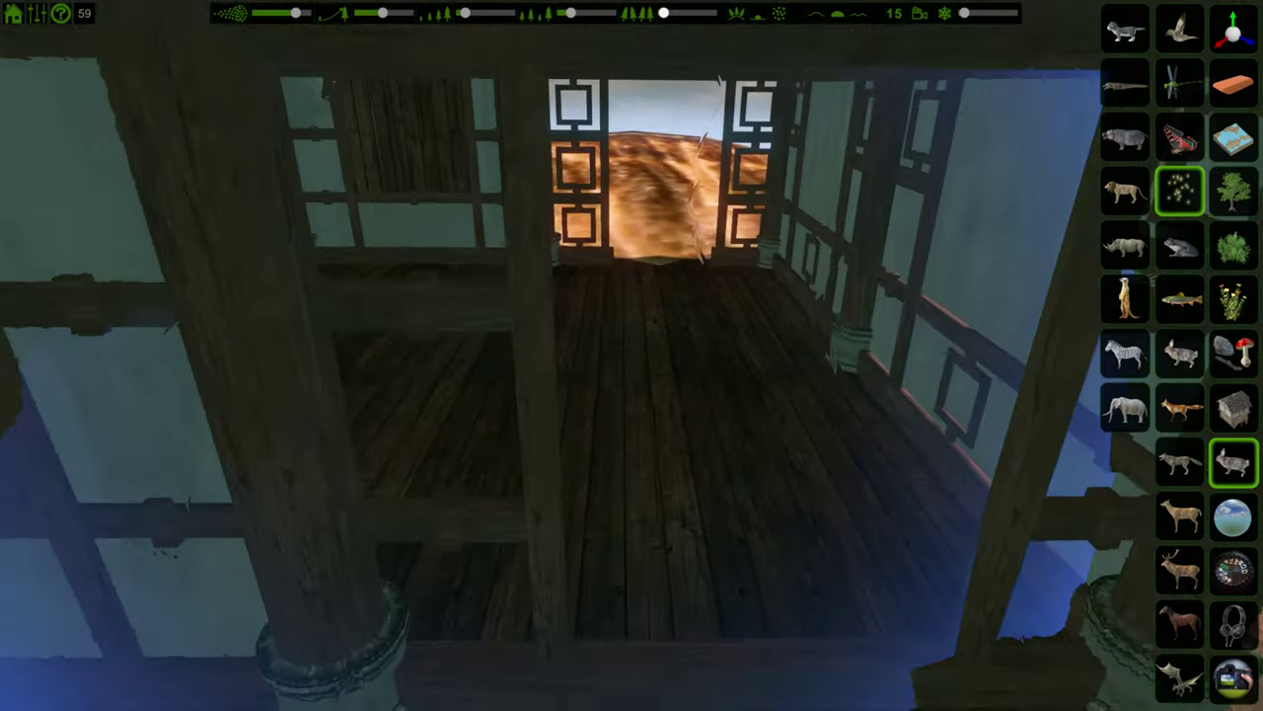
scroll(631, 355, "up", 5)
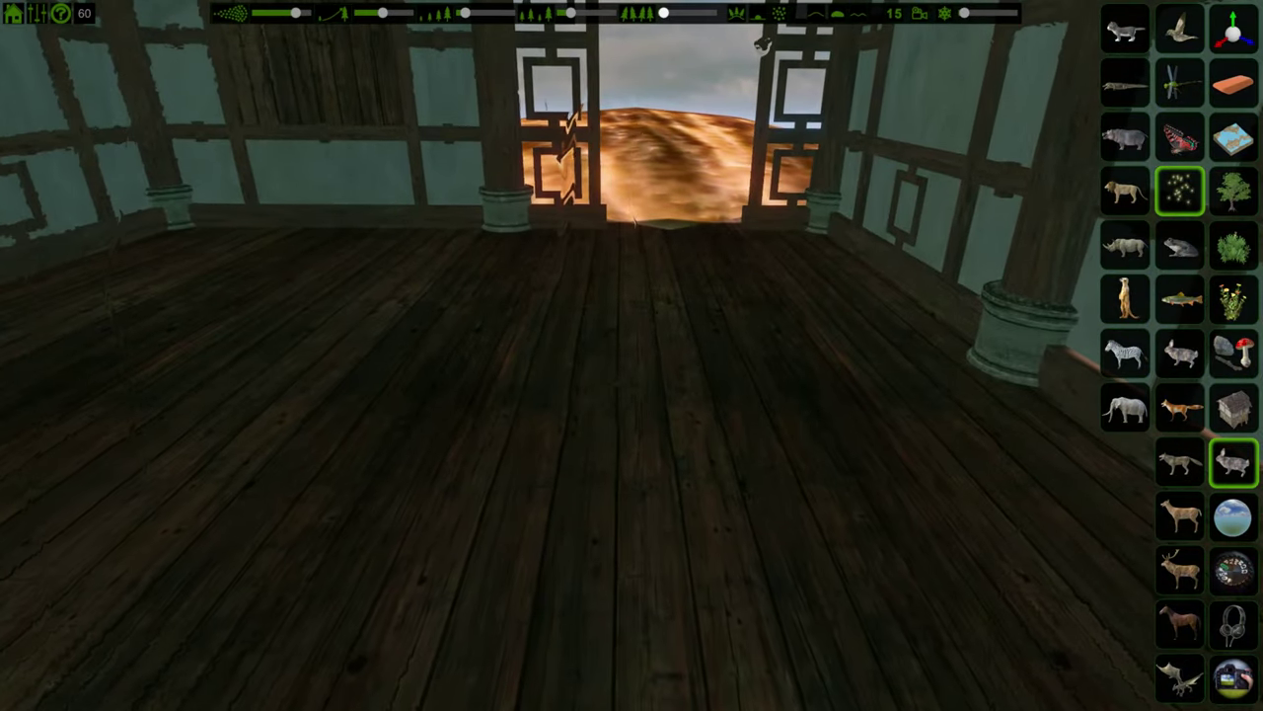
scroll(647, 434, "down", 8)
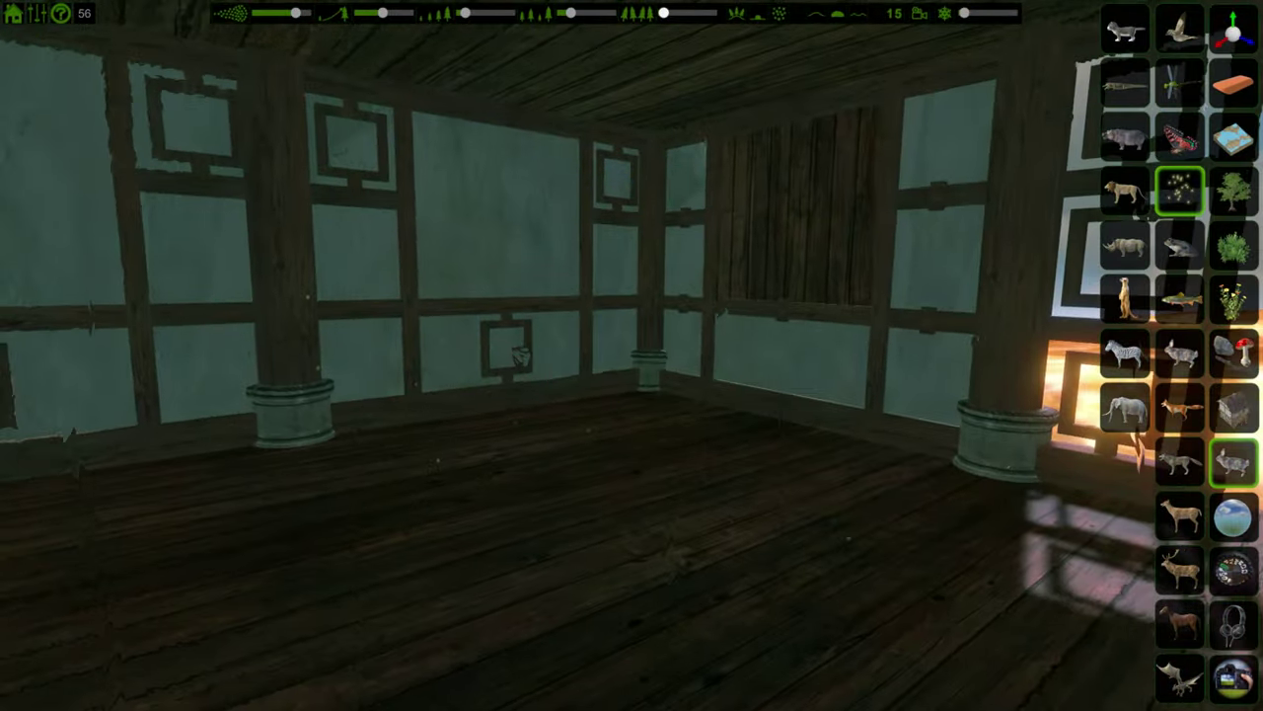
Step: Place several foxes on the temple's porch and on the shell beside it
left_click(1180, 407)
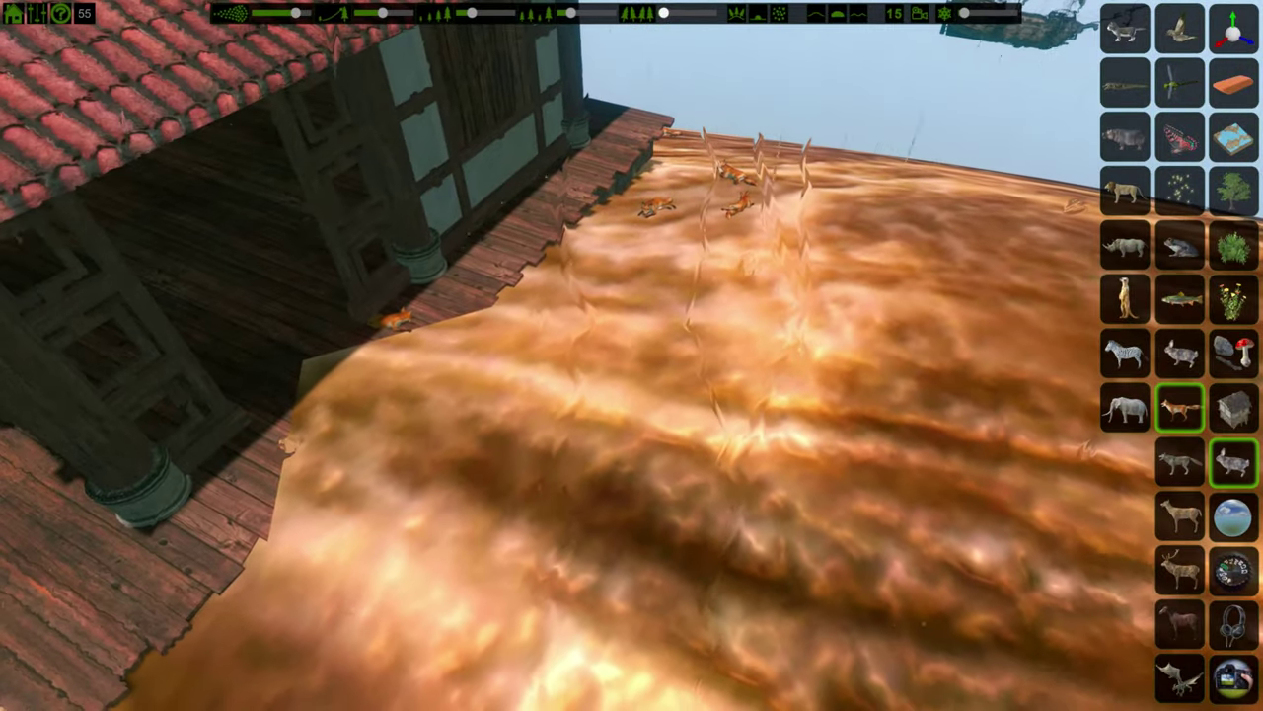
Step: Plant clumps of white daisies across the open part of the shell beside the temple
left_click(1234, 246)
left_click(1234, 300)
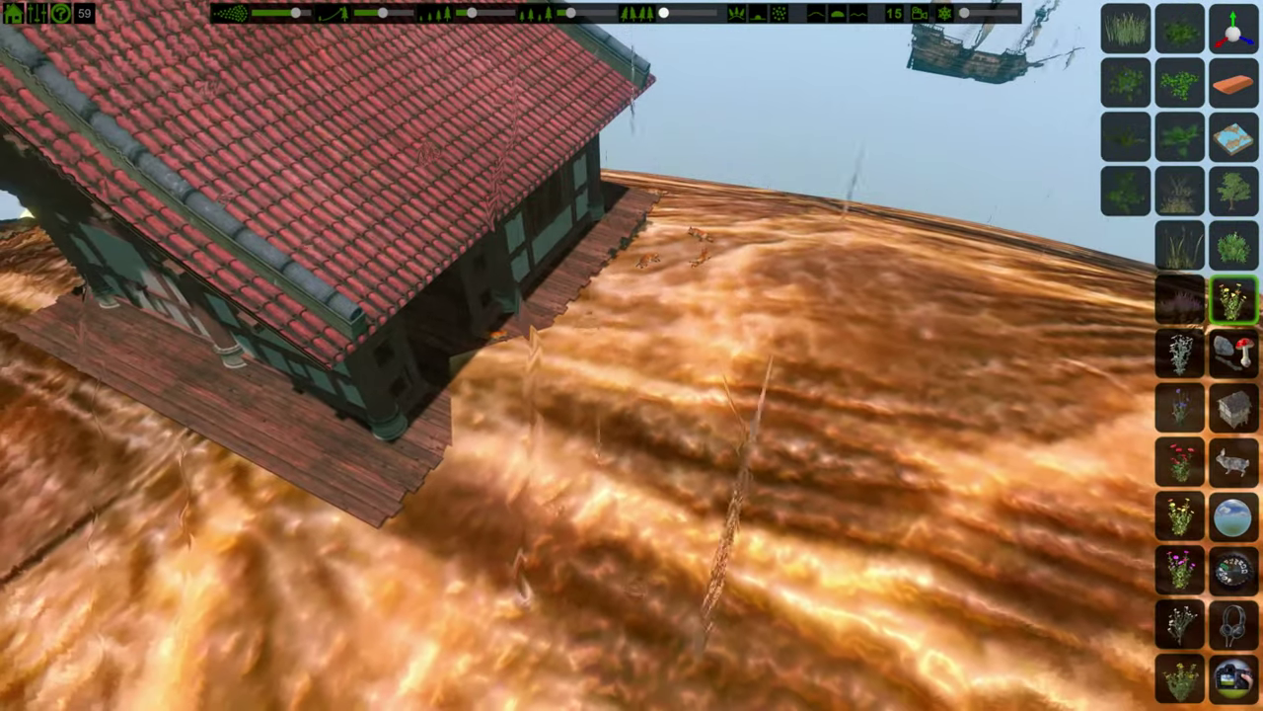
left_click_drag(818, 474, 893, 464)
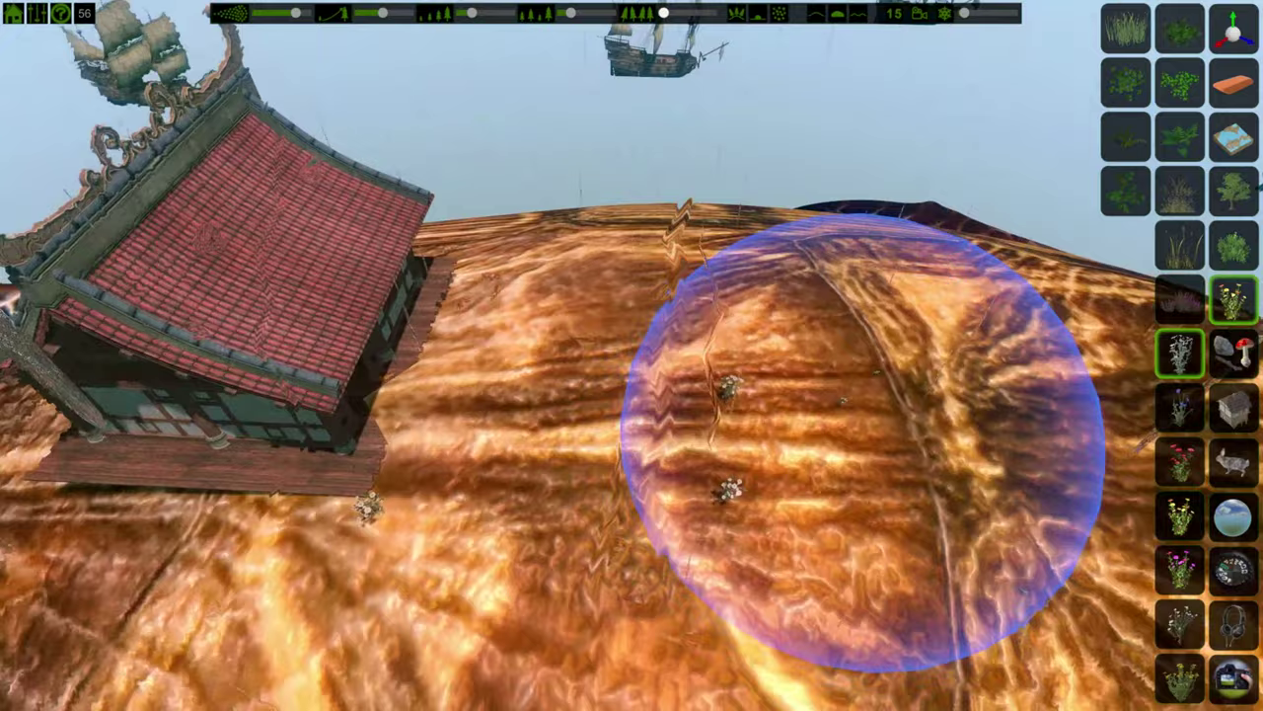
key("w")
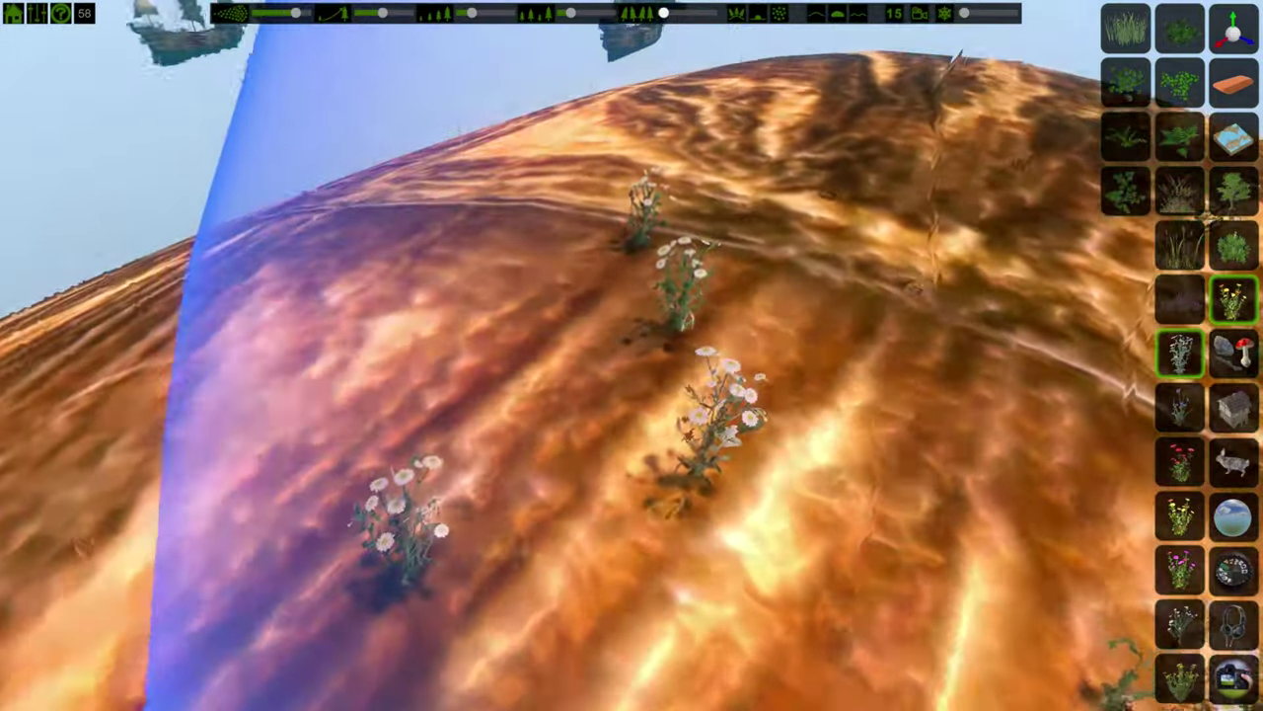
key("w")
Step: Plant yellow and pink flowers among the white daisies on the turtle's shell
left_click(1180, 516)
key("s")
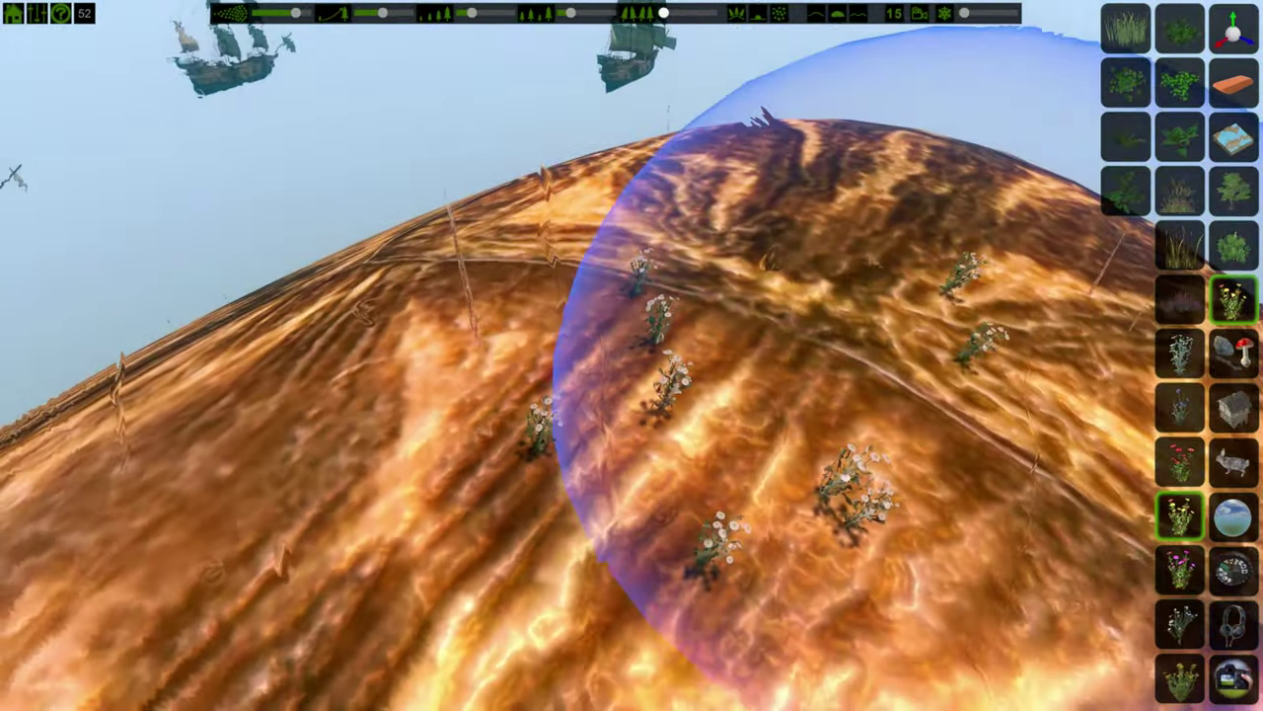
left_click(810, 383)
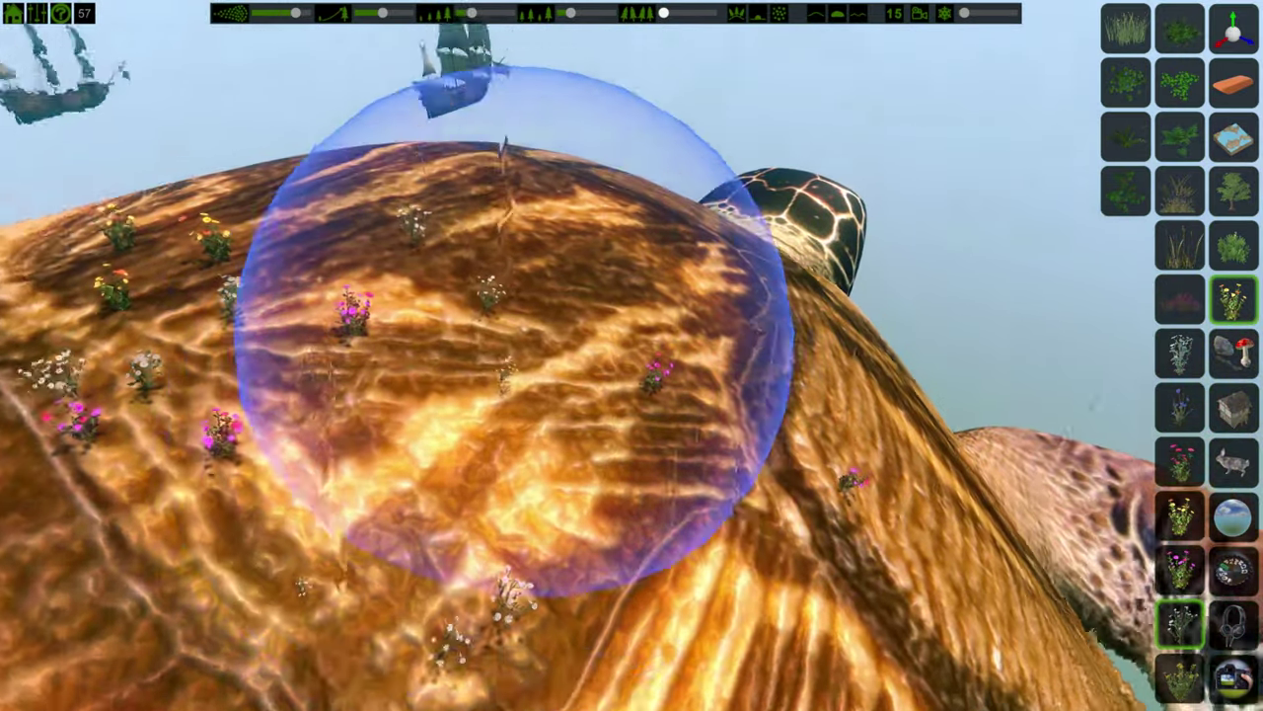
Step: Spread patches of green ground cover with small yellow blossoms along the shell near the flowers
key("w")
mouse_move(514, 332)
right_mouse_down()
mouse_move(372, 254)
mouse_move(237, 345)
right_mouse_up()
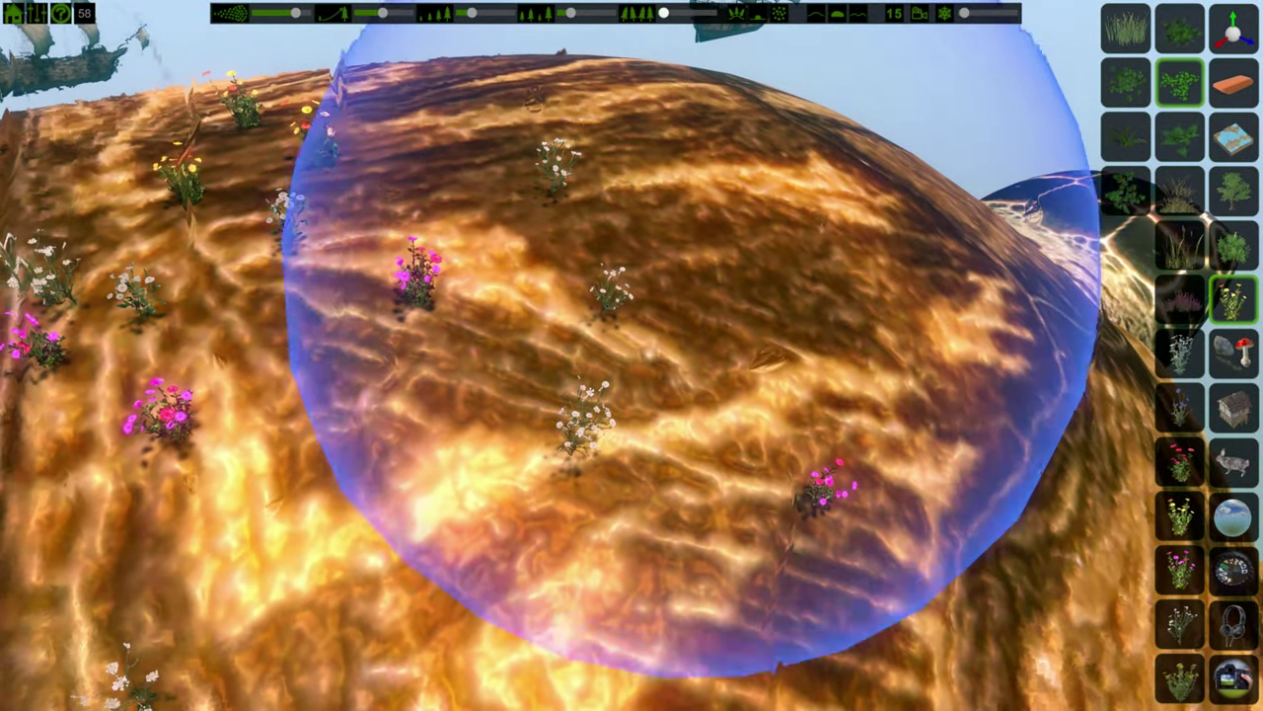
left_click_drag(577, 355, 978, 297)
Step: Fill the gaps between the flowers with several low leafy plants, including fern-like sprigs and ivy
left_click(1126, 82)
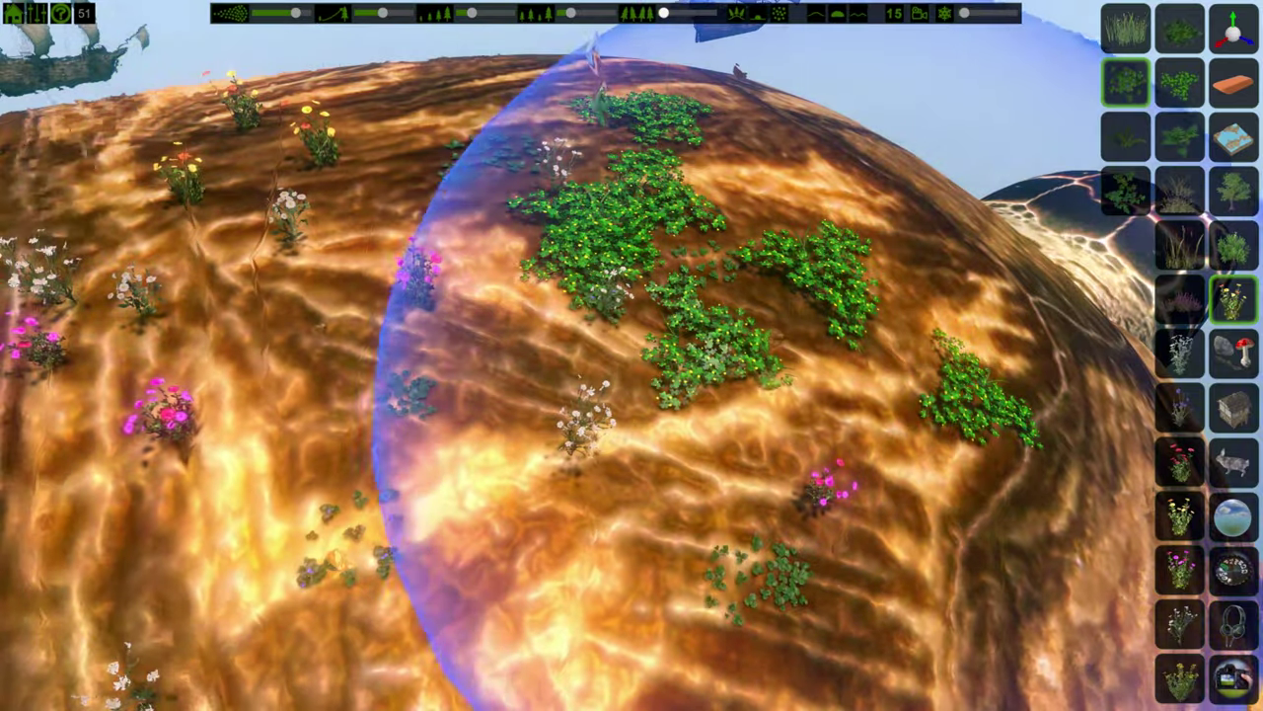
key("w")
mouse_move(839, 385)
right_mouse_down()
mouse_move(789, 434)
mouse_move(690, 474)
mouse_move(713, 518)
mouse_move(795, 593)
mouse_move(818, 587)
mouse_move(839, 553)
right_mouse_up()
key("s")
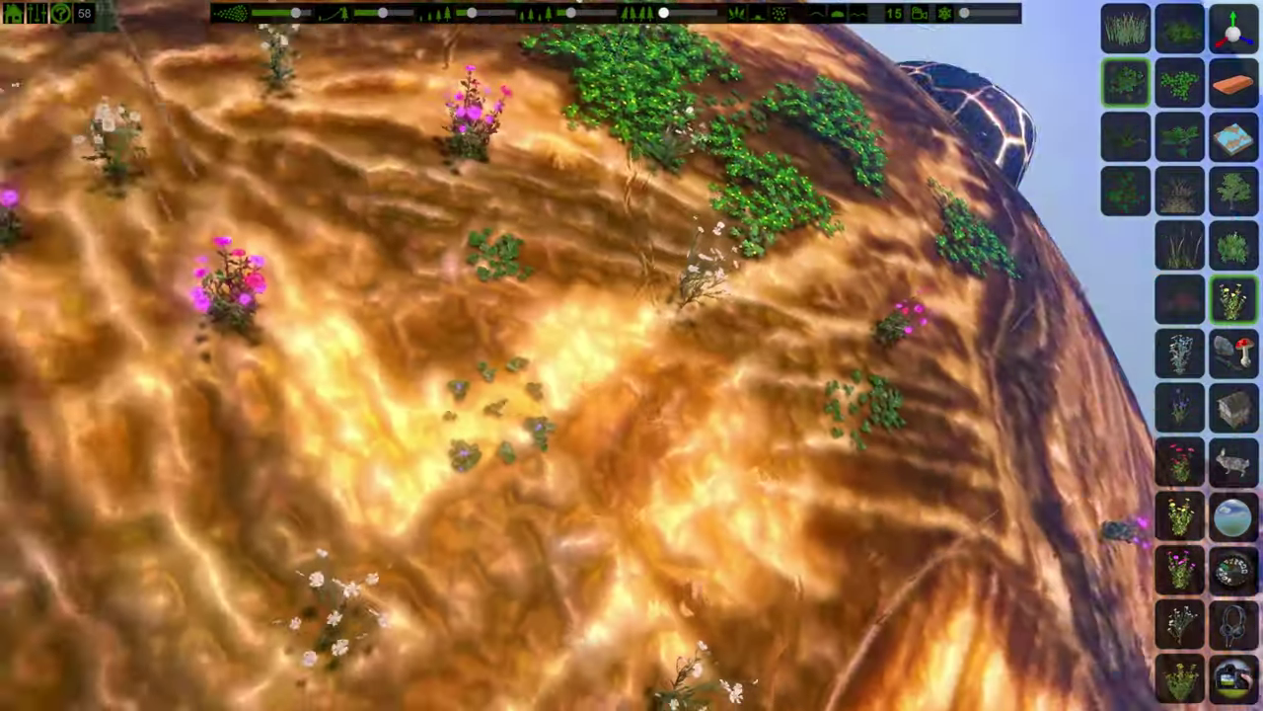
right_click_drag(908, 385, 878, 350)
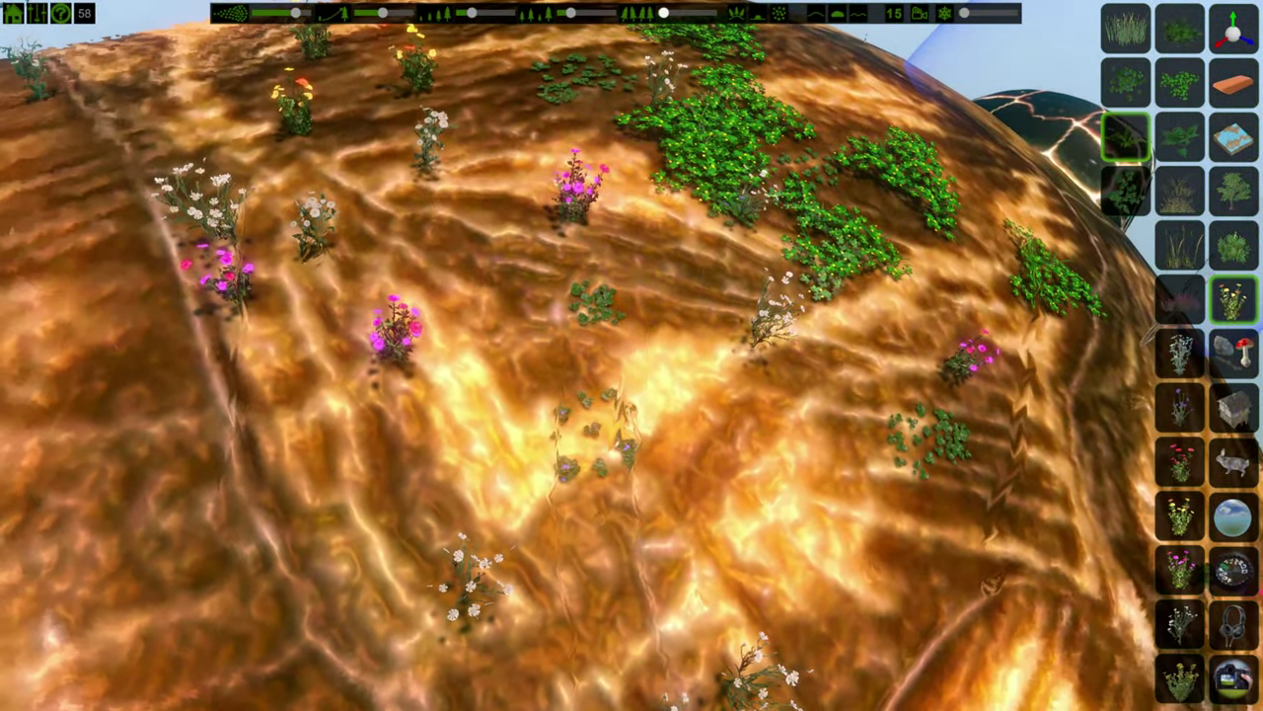
left_click(642, 301)
key("w")
right_click_drag(642, 301, 647, 222)
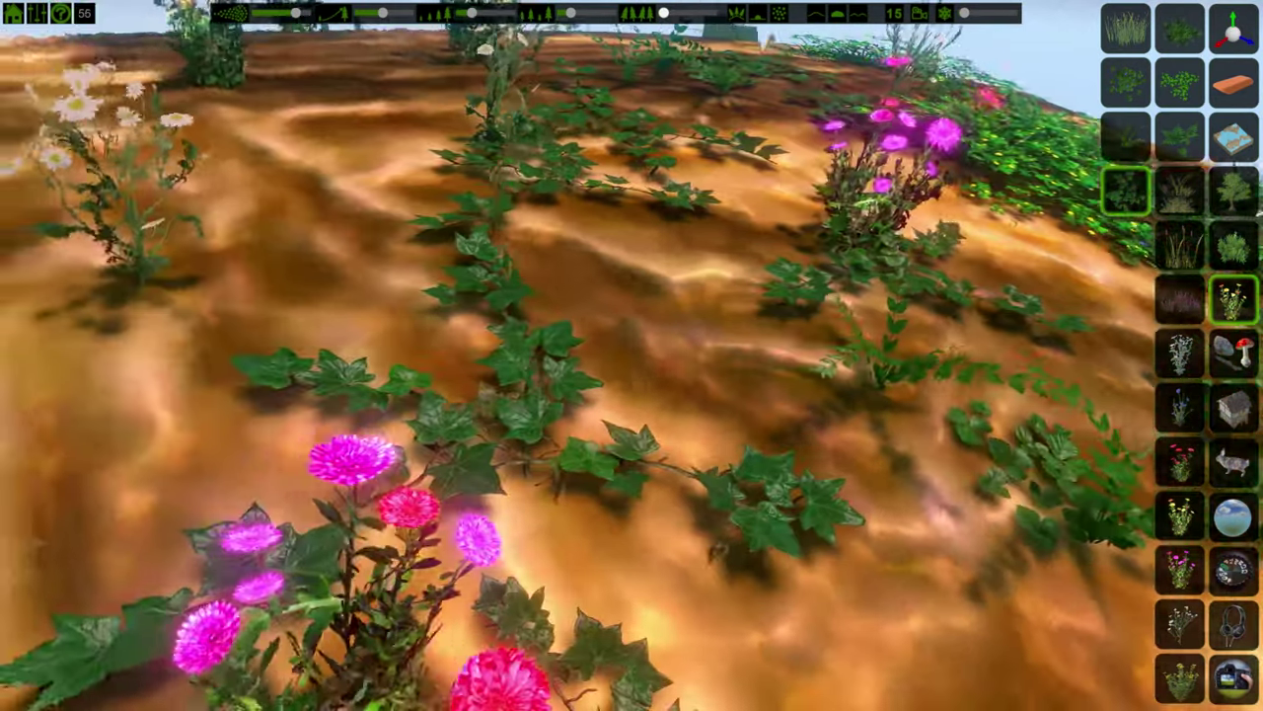
Step: Place an elephant at the edge of the turtle's shell, away from the temple
key("w")
right_click_drag(632, 355, 400, 259)
key("s")
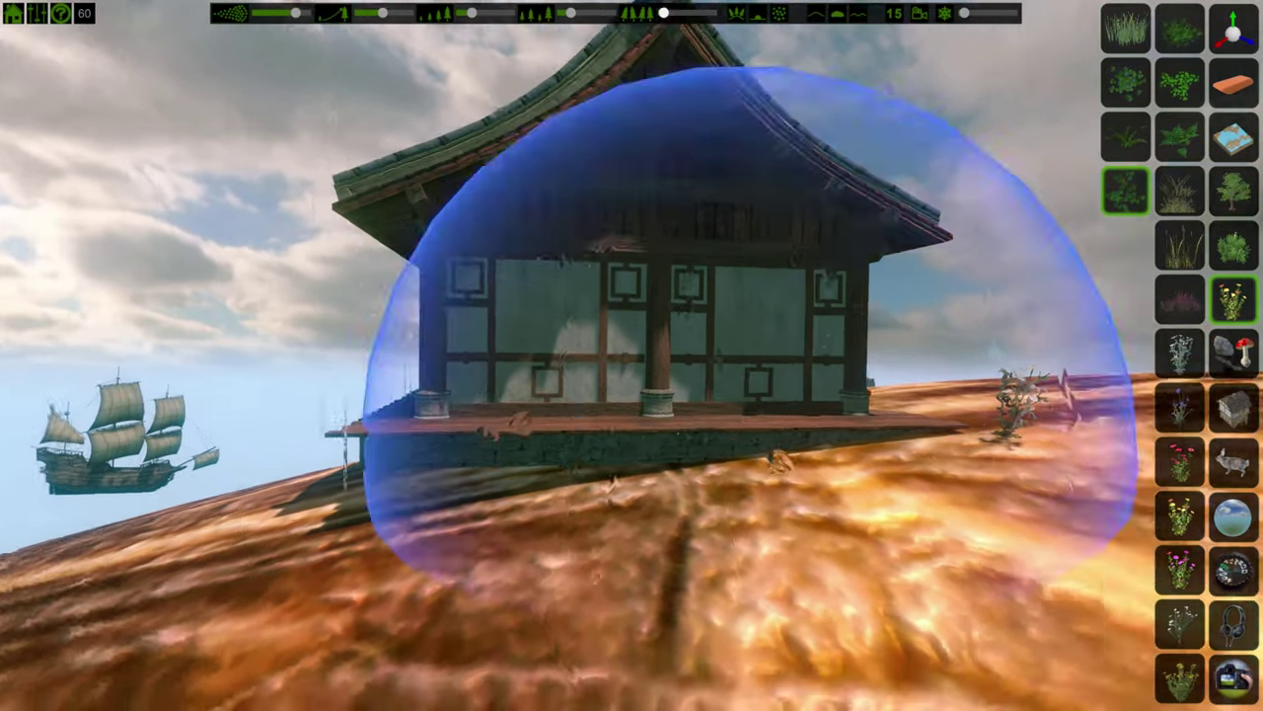
right_click_drag(750, 444, 869, 524)
key("a")
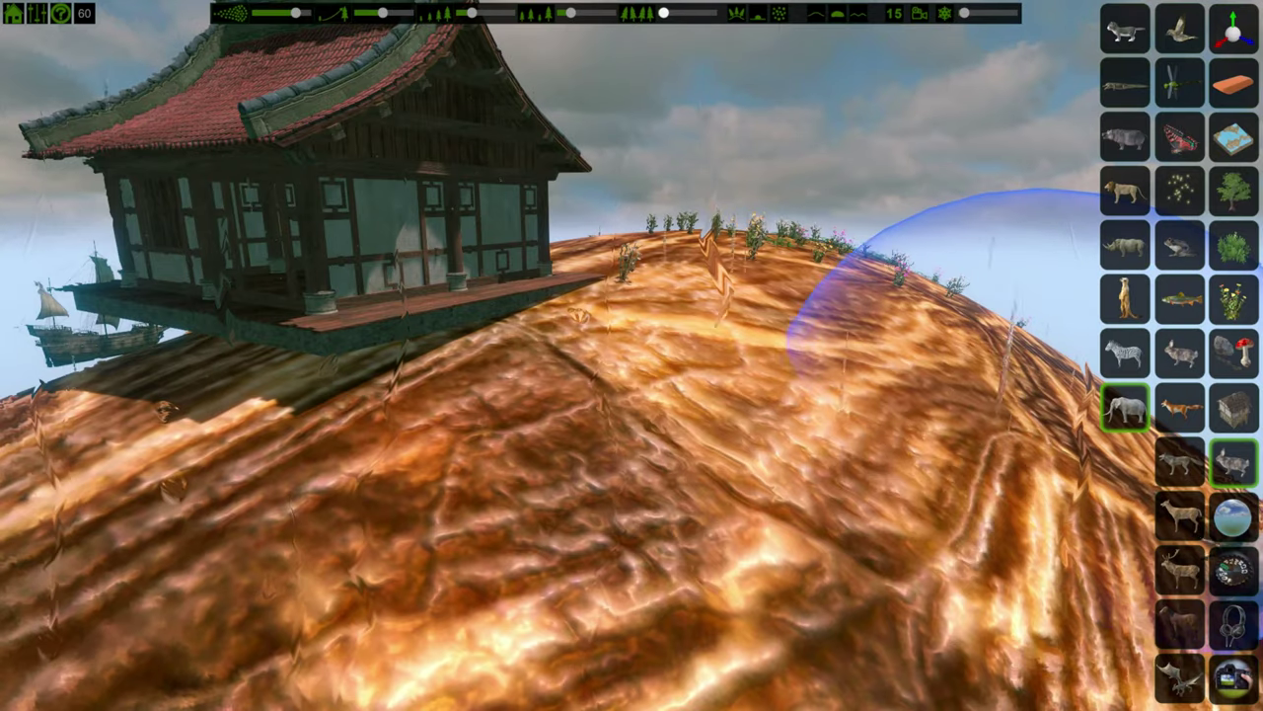
right_click_drag(790, 444, 1036, 435)
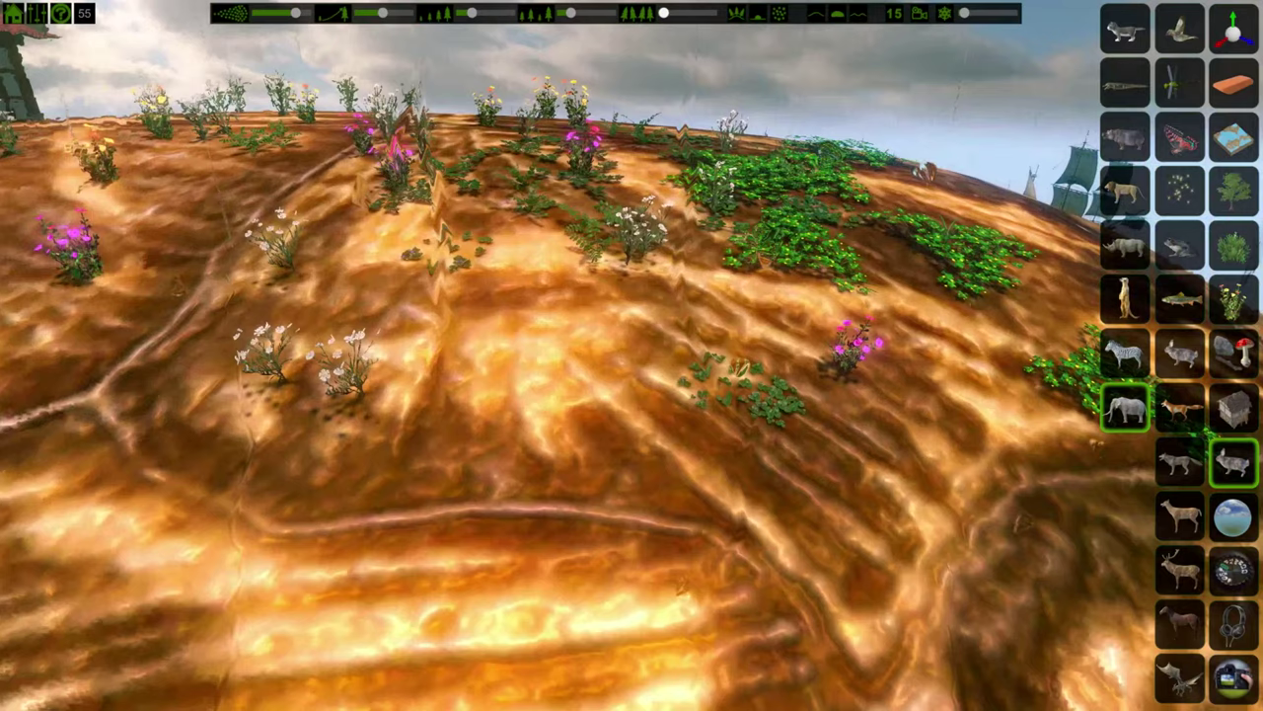
Step: Turn on the woodland stream and beach ambient sounds for the scene
left_click(1233, 624)
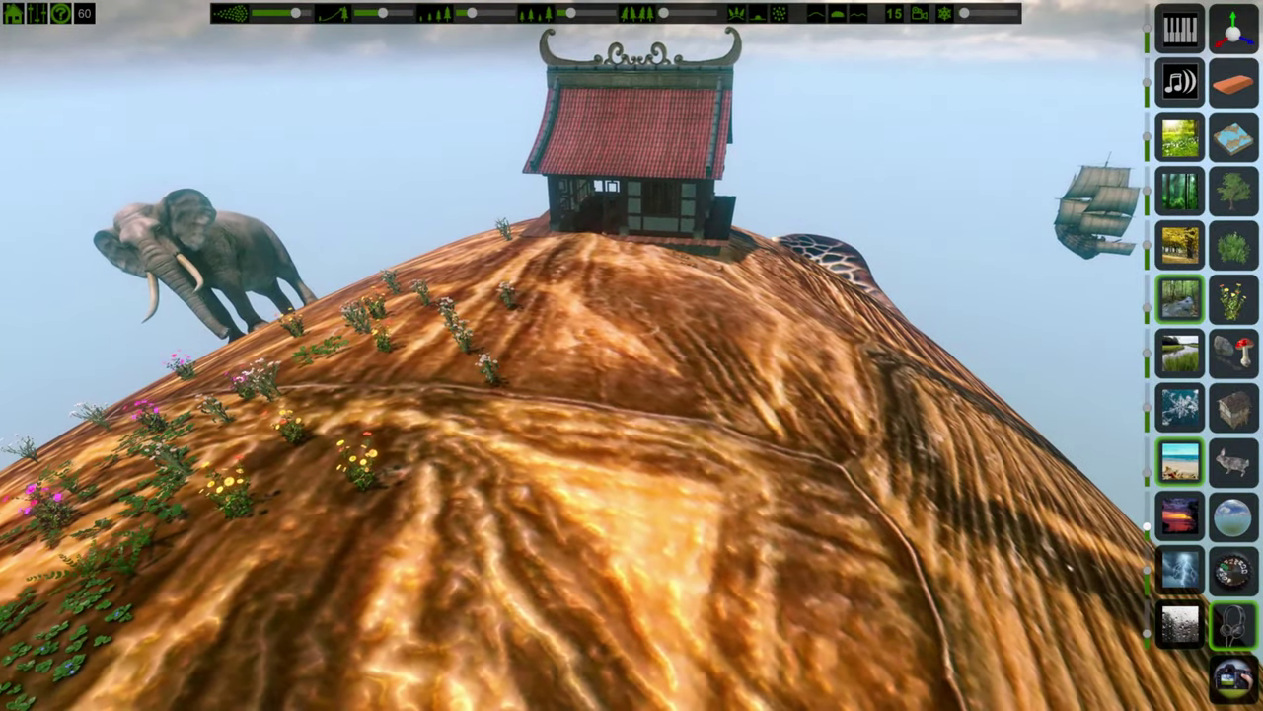
Step: Scatter red-capped mushrooms over the bare part of the shell in front of the temple
left_click(1234, 462)
left_click(1233, 353)
left_click(1180, 408)
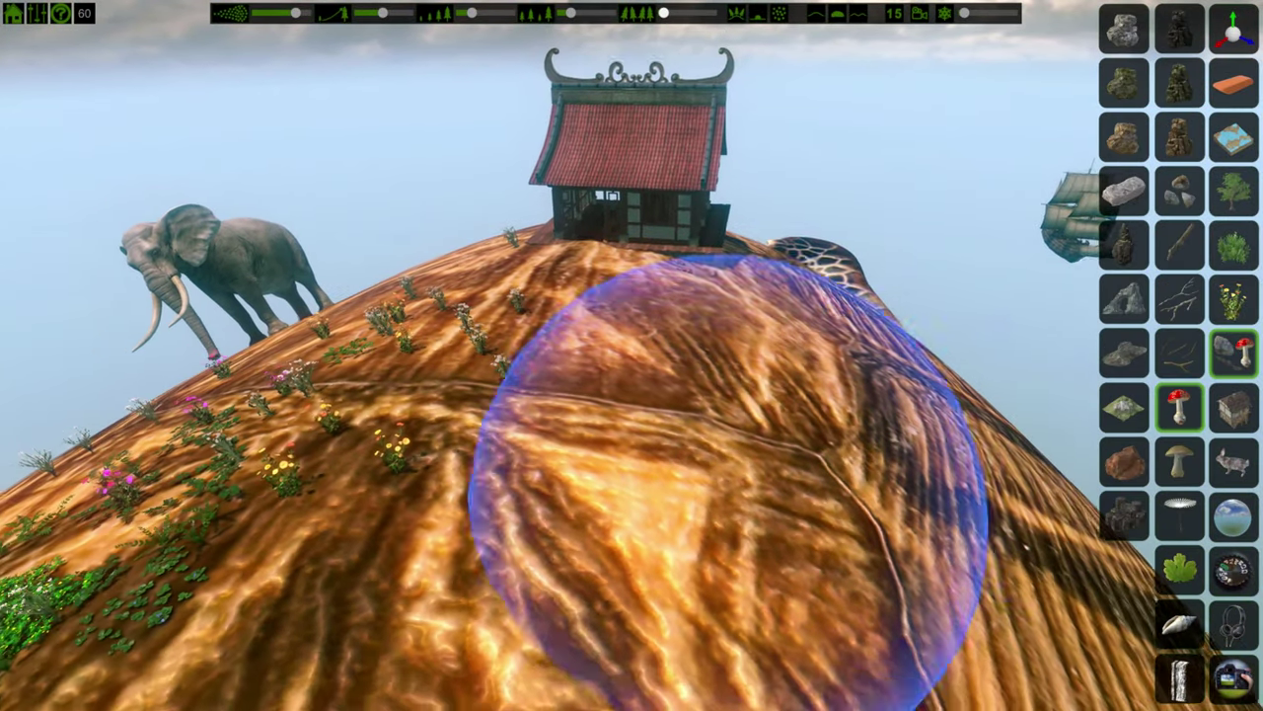
key("w")
left_click(717, 494)
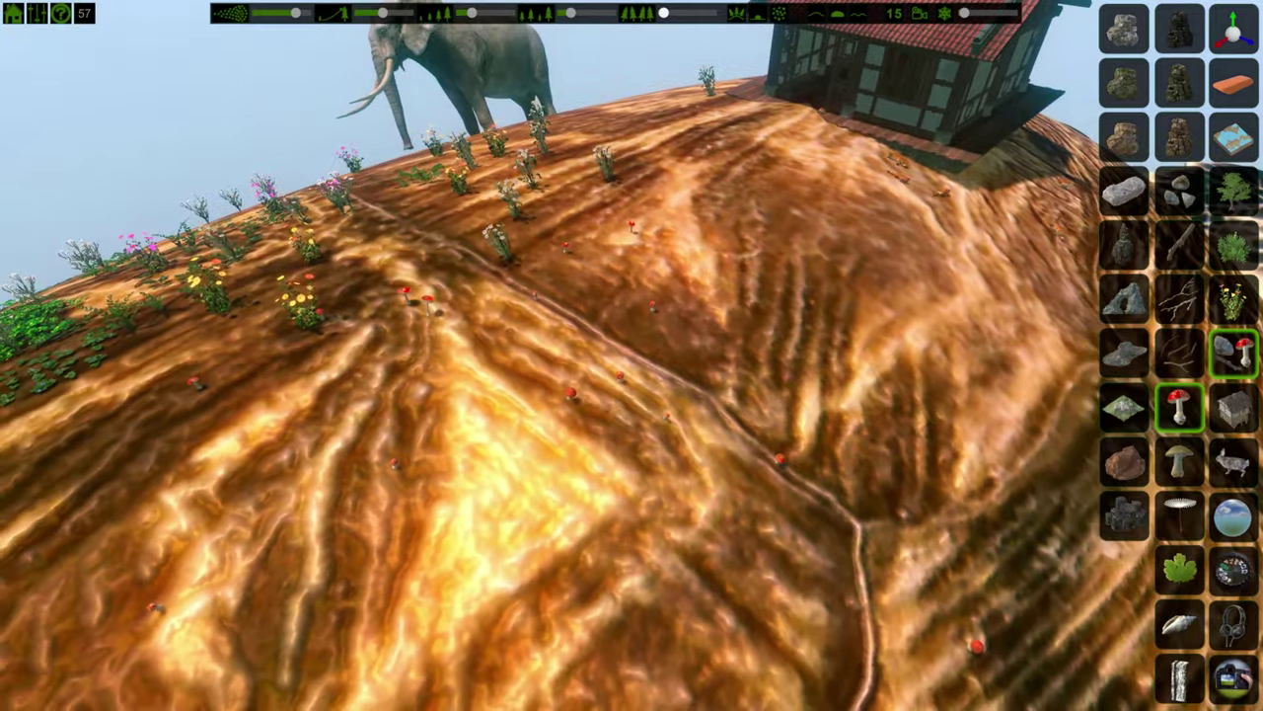
Step: Place clusters of tall hexagonal basalt columns near the shell's edge, stepping down to shorter ones
left_click(1124, 516)
scroll(683, 491, "up", 1)
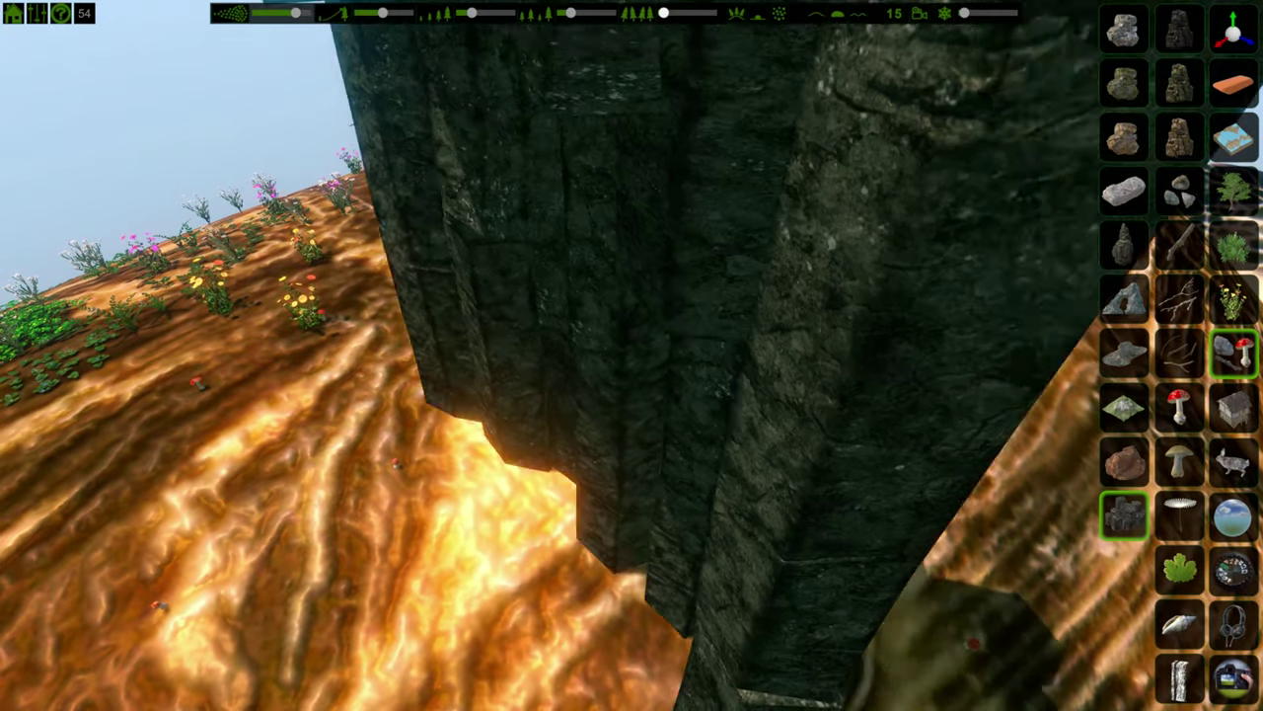
scroll(582, 489, "down", 1)
scroll(583, 489, "up", 1)
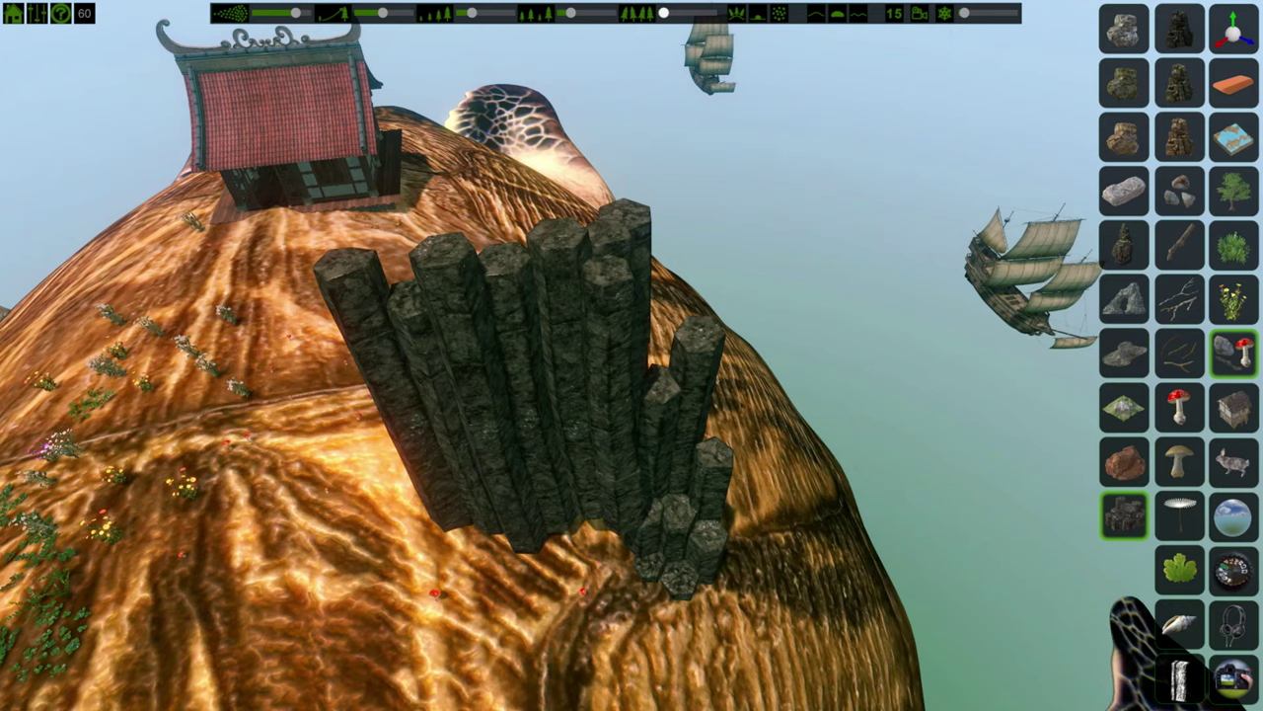
left_click(681, 533)
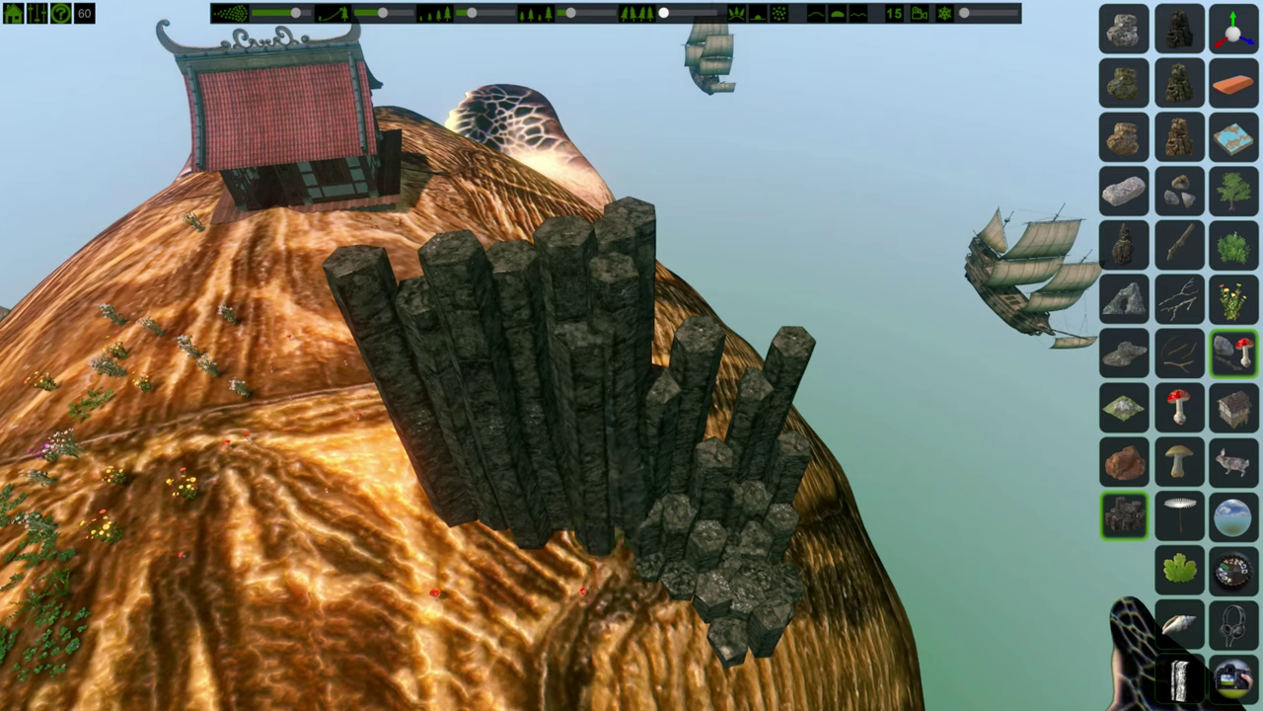
Step: Place a market stall with a blue-and-white striped canopy on the shell near the temple
left_click(1234, 407)
left_click(1181, 462)
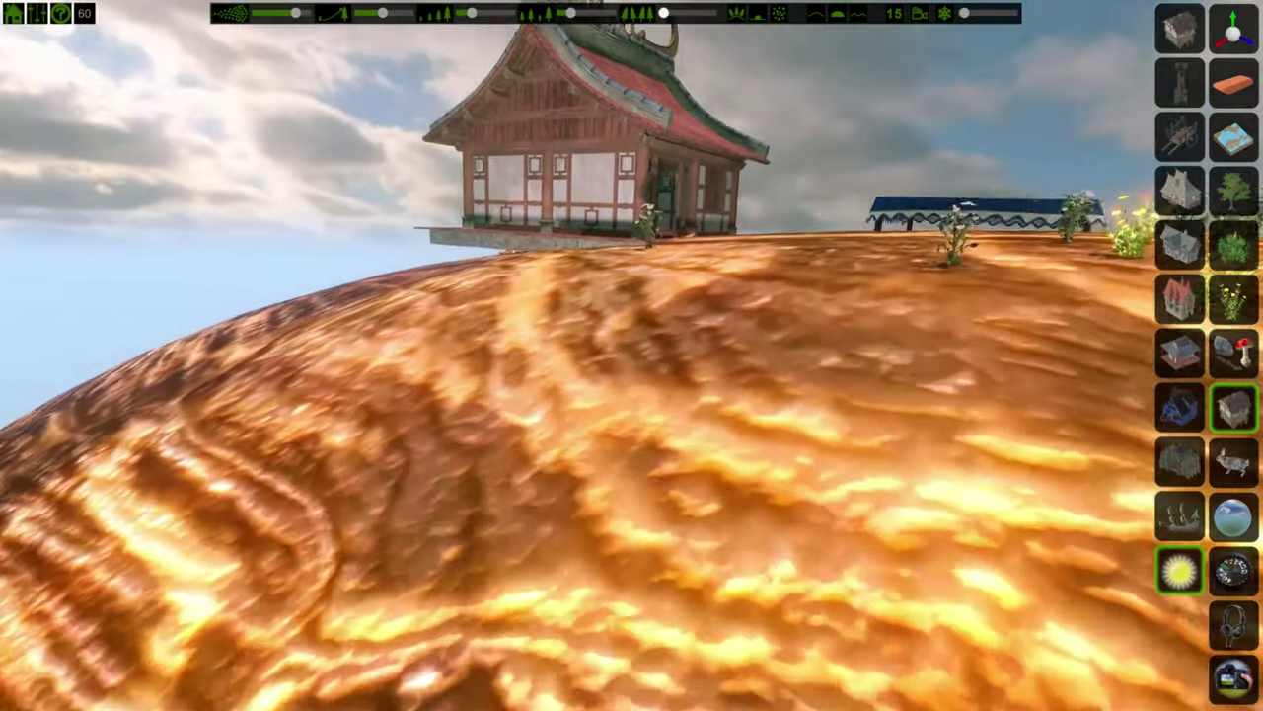
Step: Place a large crowd of rabbits among the flowers and ground cover on the turtle's shell
left_click(1234, 462)
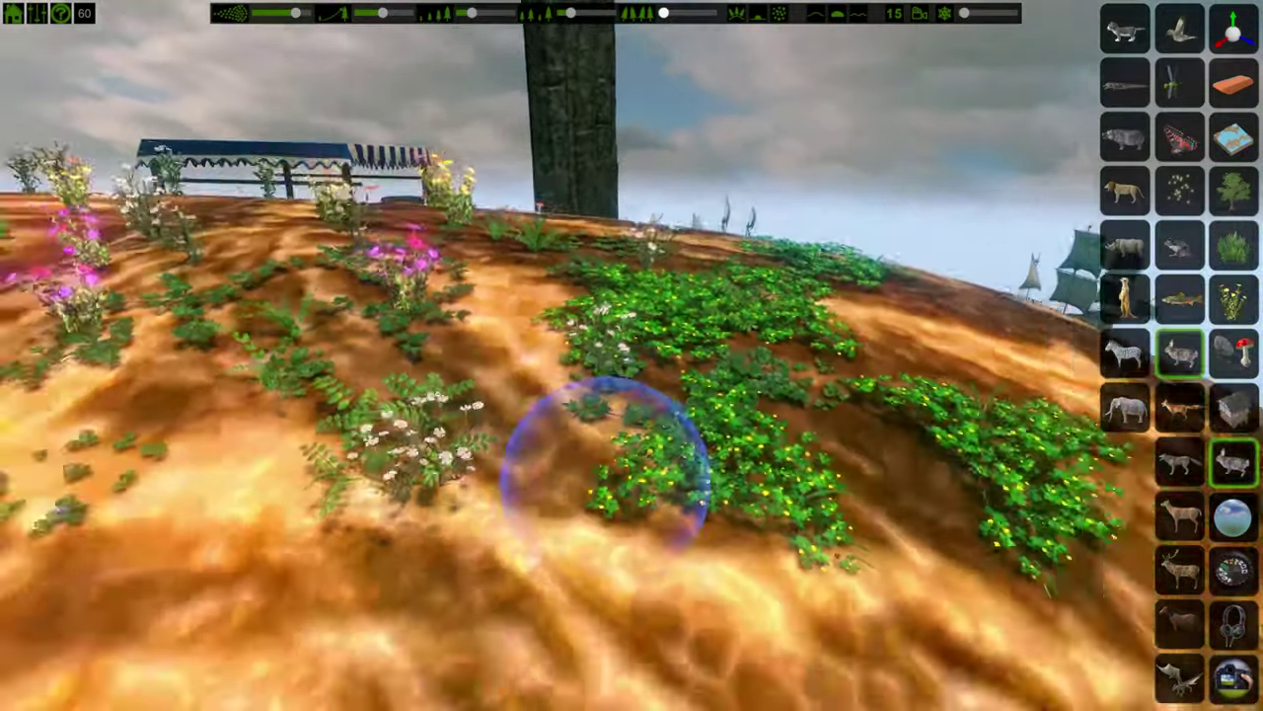
left_click_drag(564, 507, 595, 544)
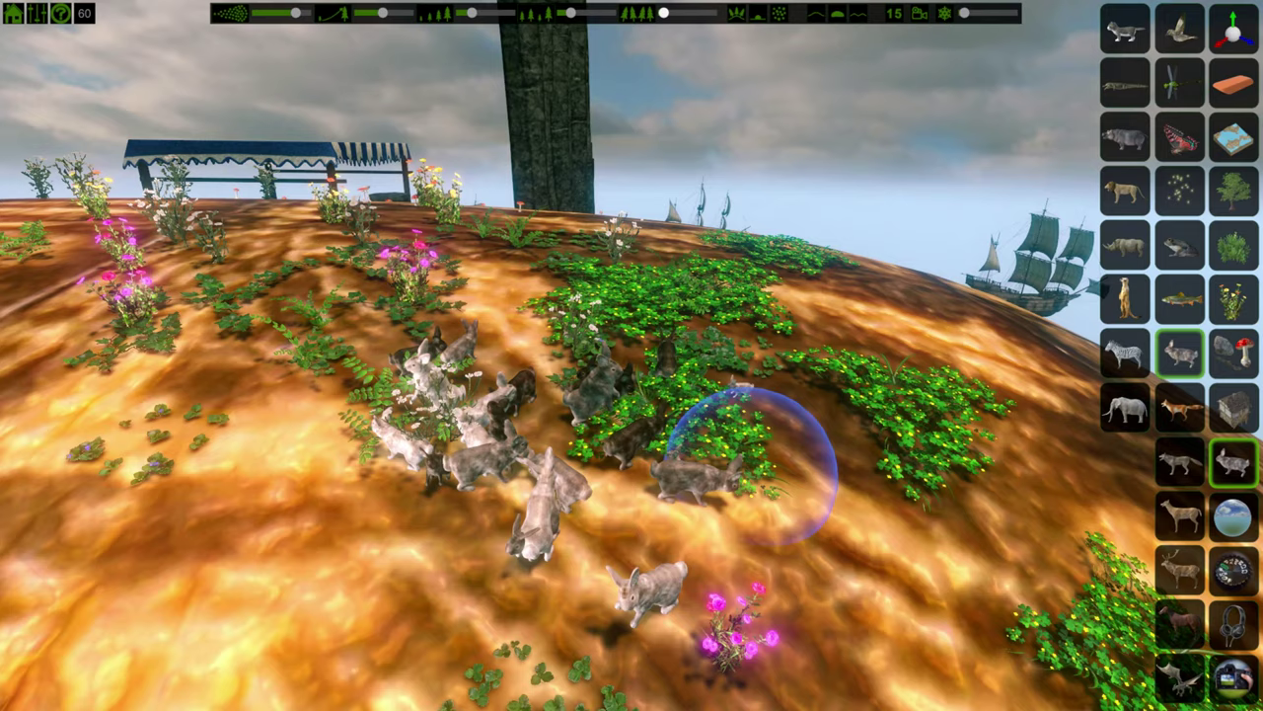
key("a")
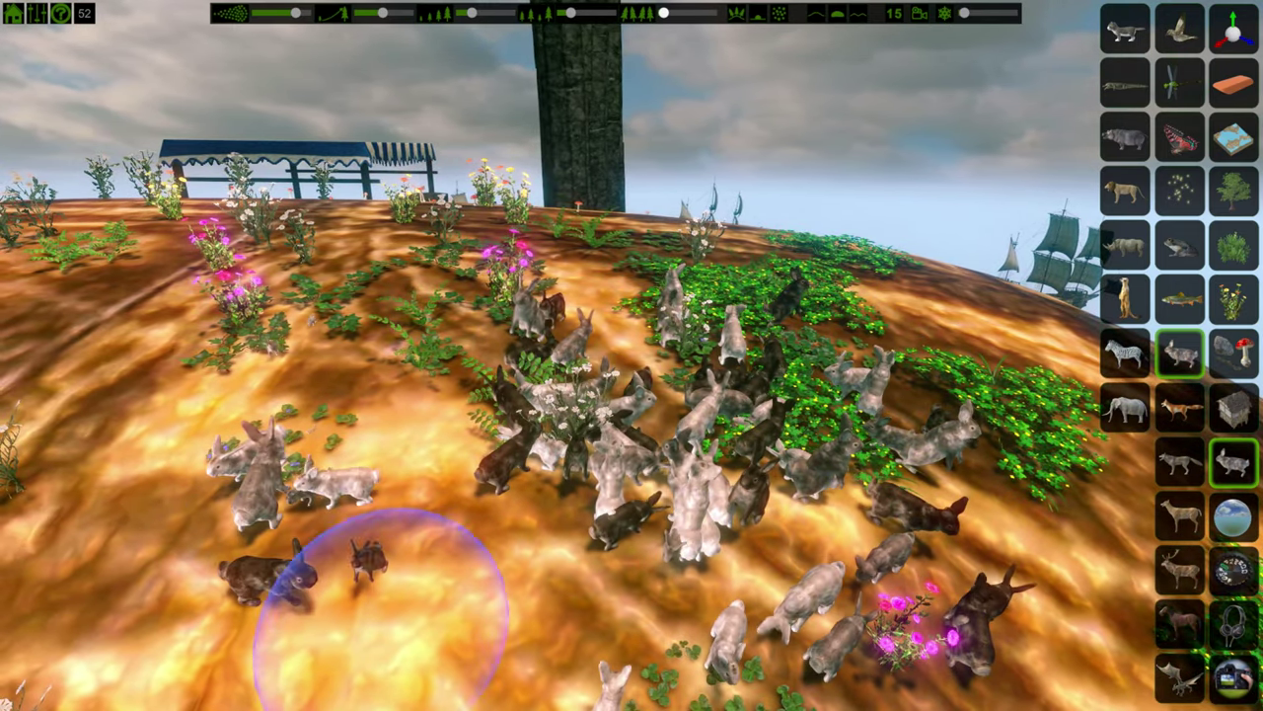
key("s")
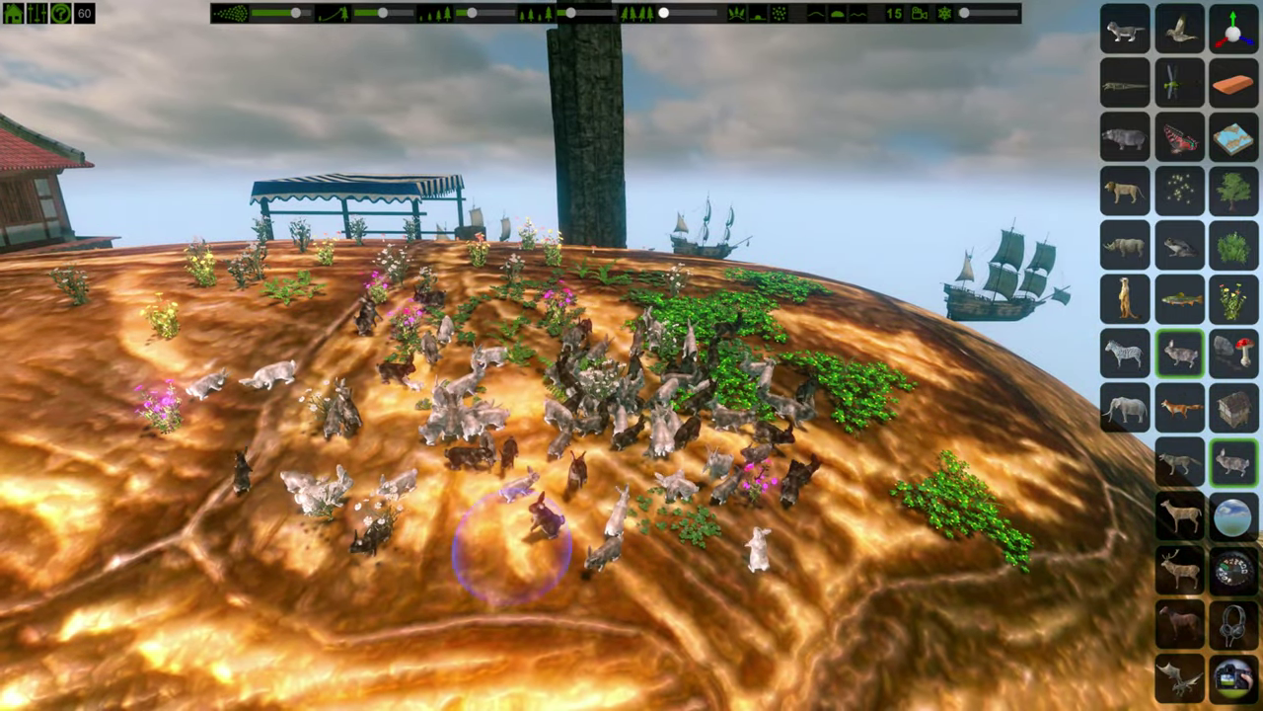
key("a")
mouse_move(303, 494)
left_mouse_down()
mouse_move(352, 484)
mouse_move(198, 355)
mouse_move(415, 419)
mouse_move(318, 334)
mouse_move(412, 422)
mouse_move(893, 416)
mouse_move(747, 372)
mouse_move(671, 377)
left_mouse_up()
key("a")
key("a")
key("d")
key("s")
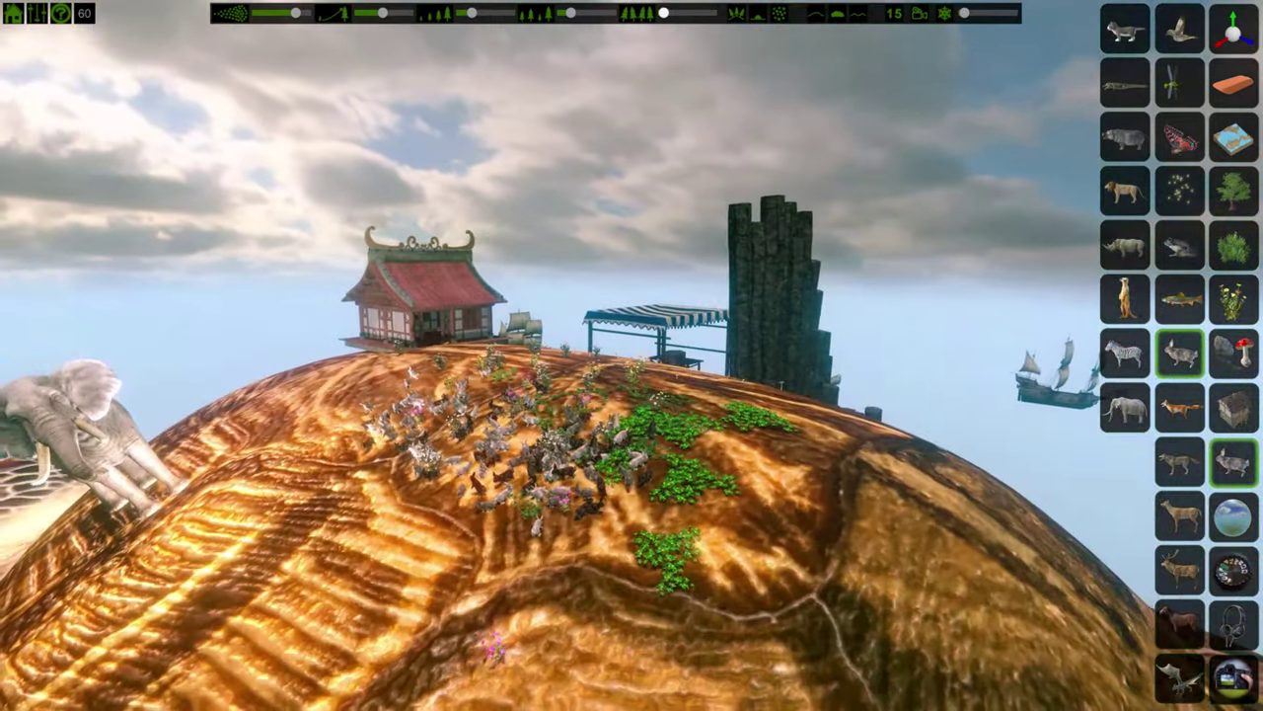
Step: Replace the sea turtle with a grassy terrain of hills and winding ridges crossed by water channels
left_click(1180, 300)
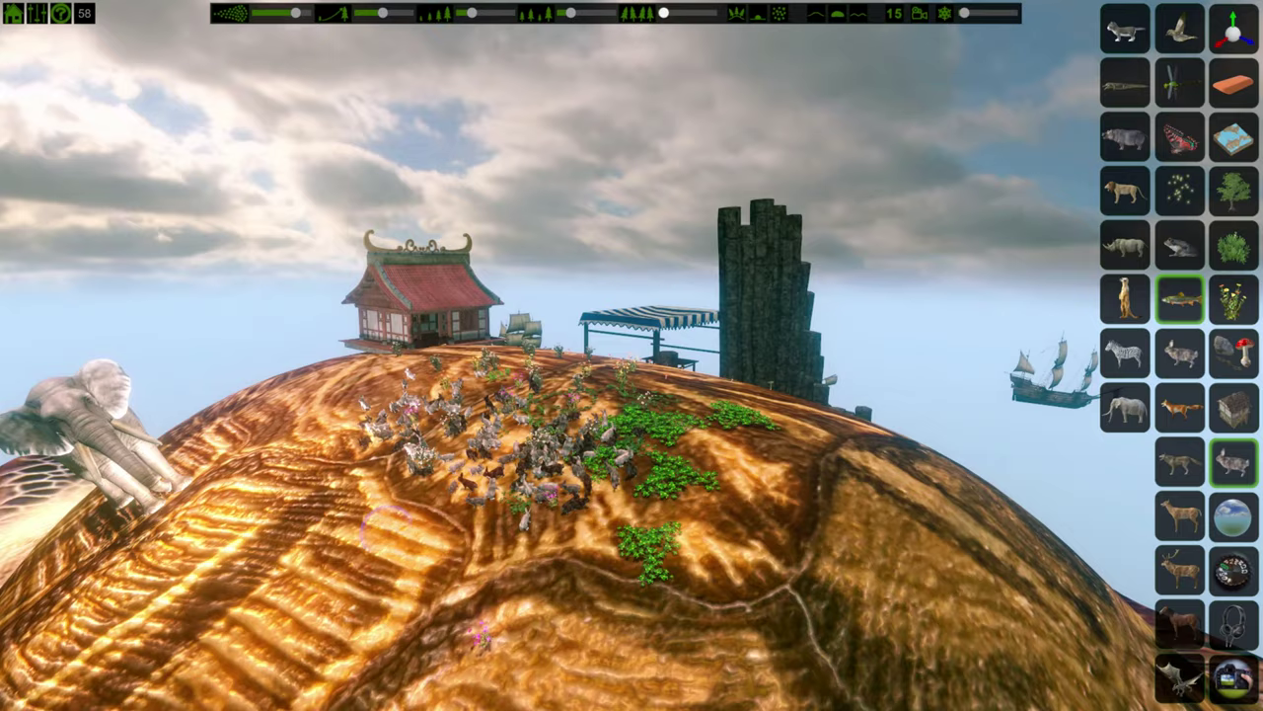
key("a")
key("w")
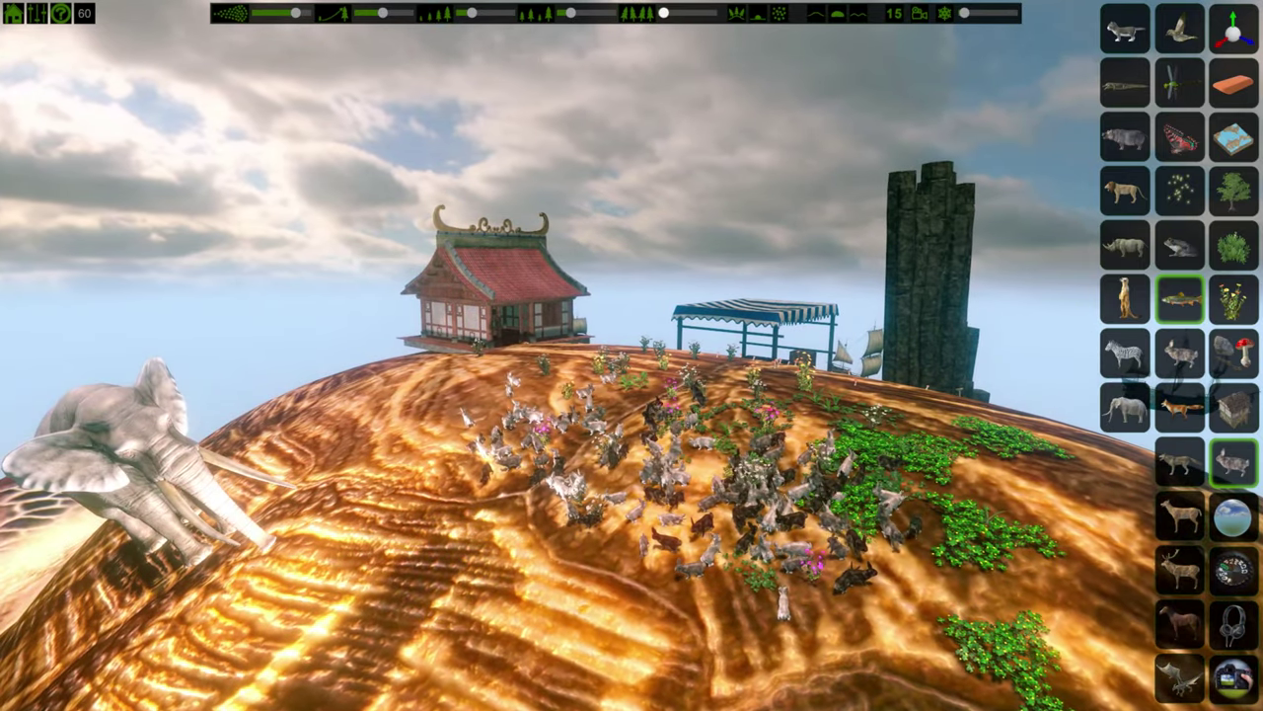
left_click(1233, 138)
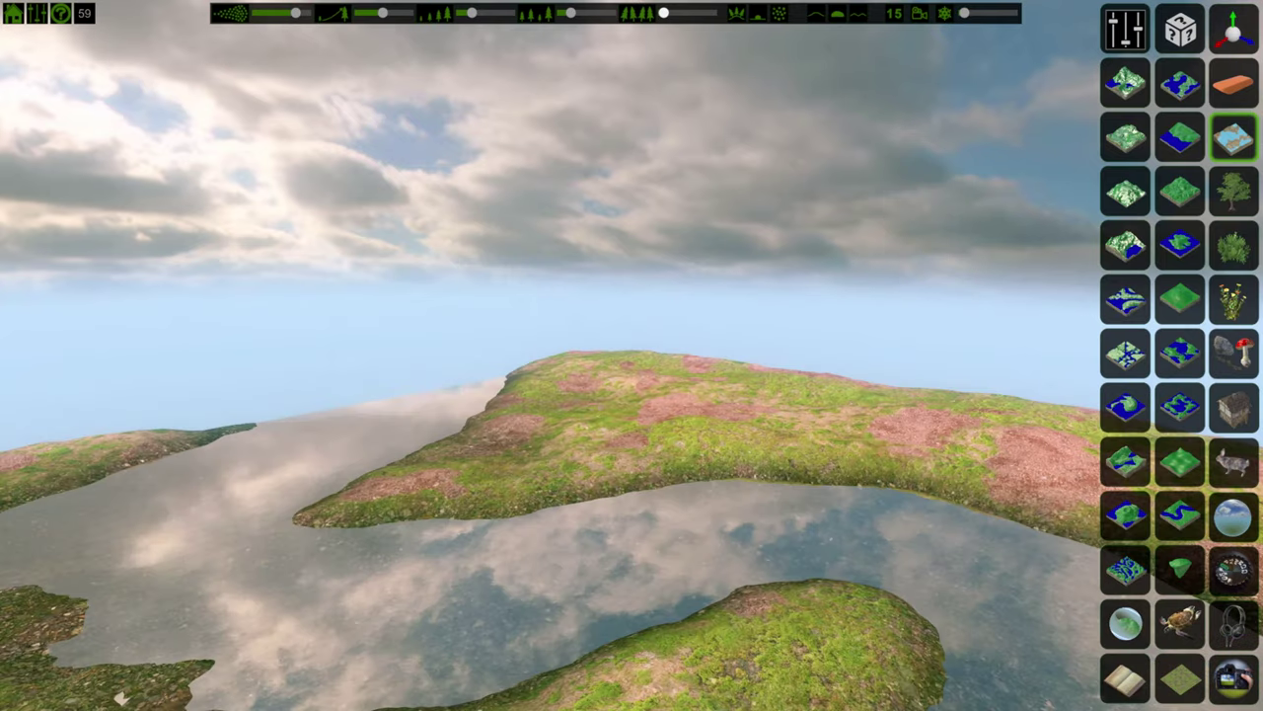
key("w")
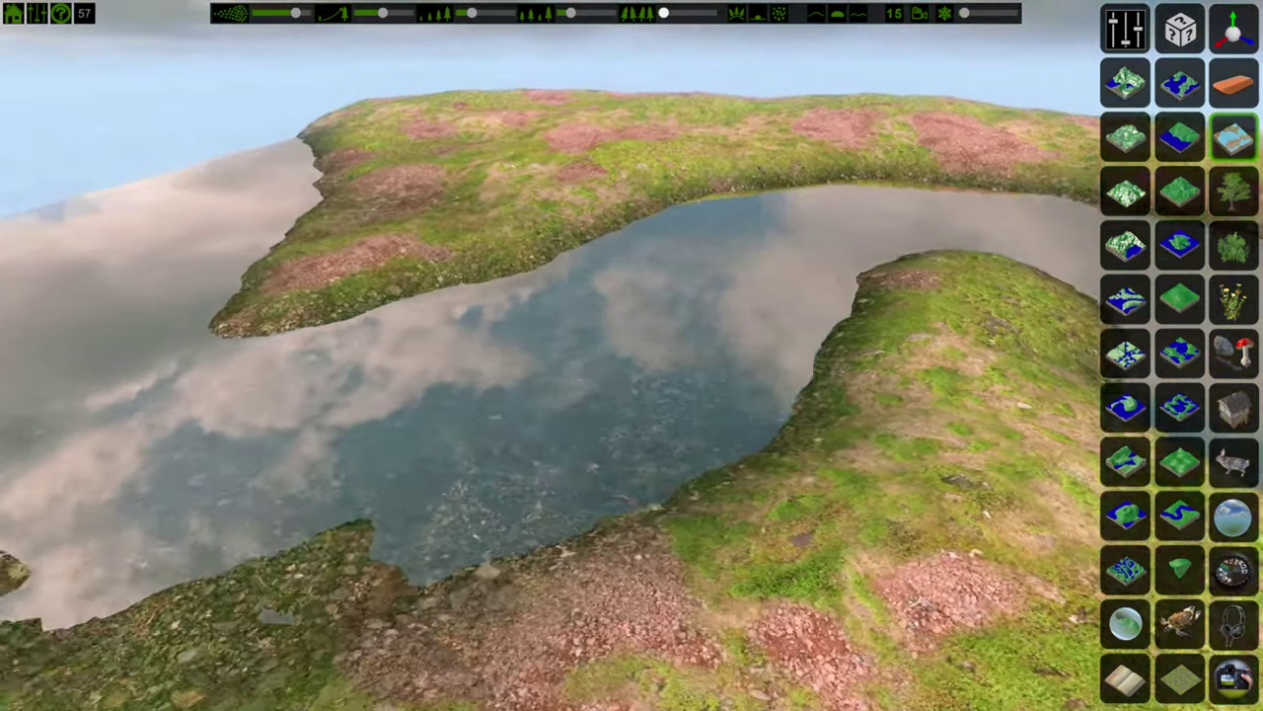
key("w")
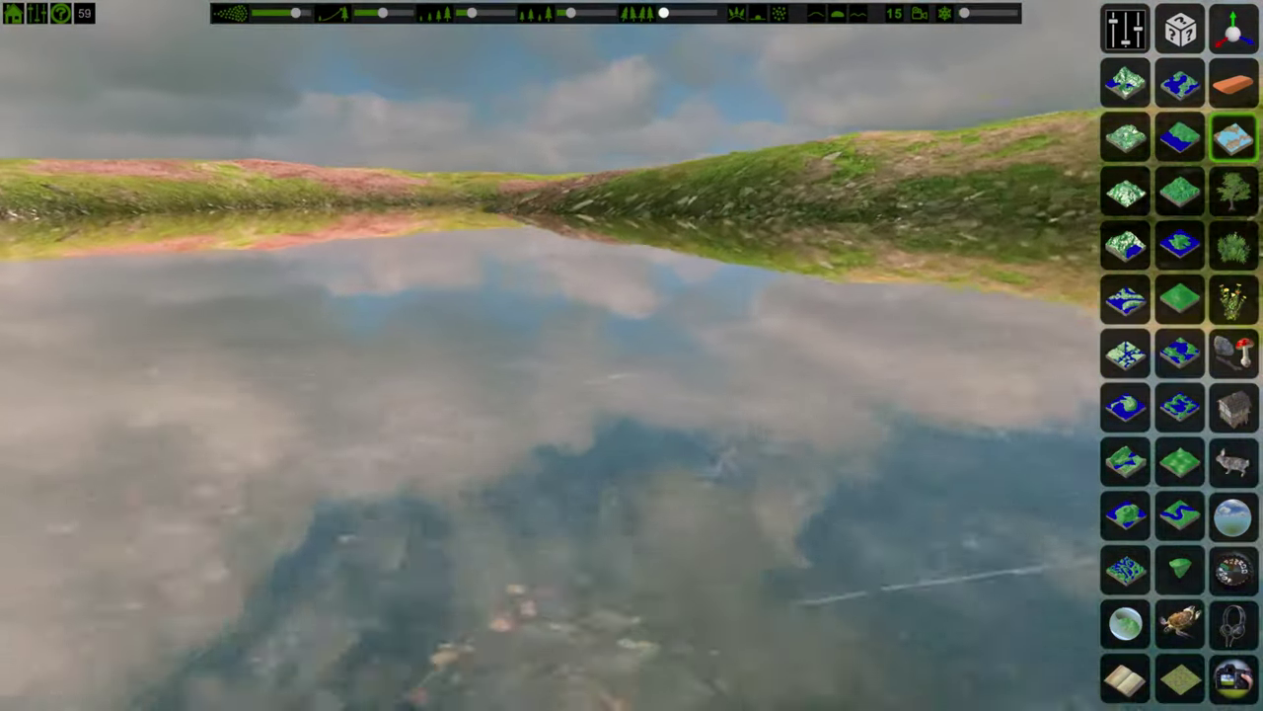
key("w")
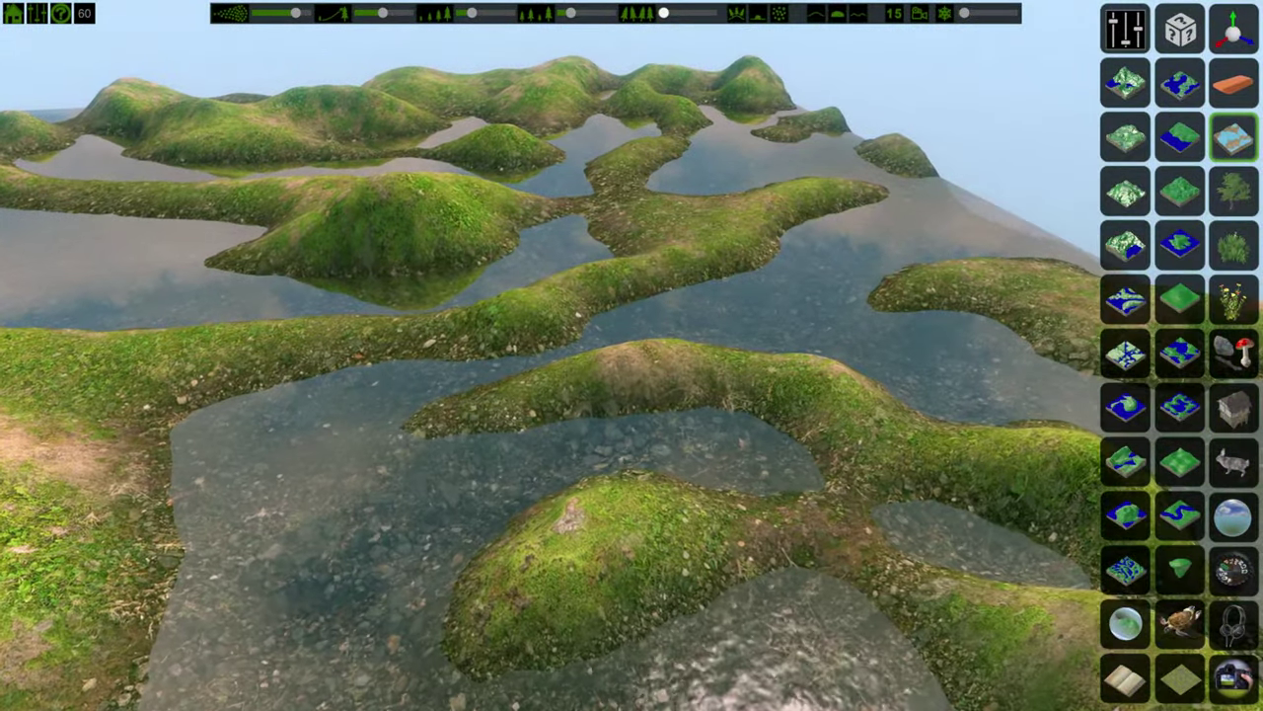
Step: Place a group of frogs on the small grassy mound in the water and select the insect swarm
left_click(1234, 462)
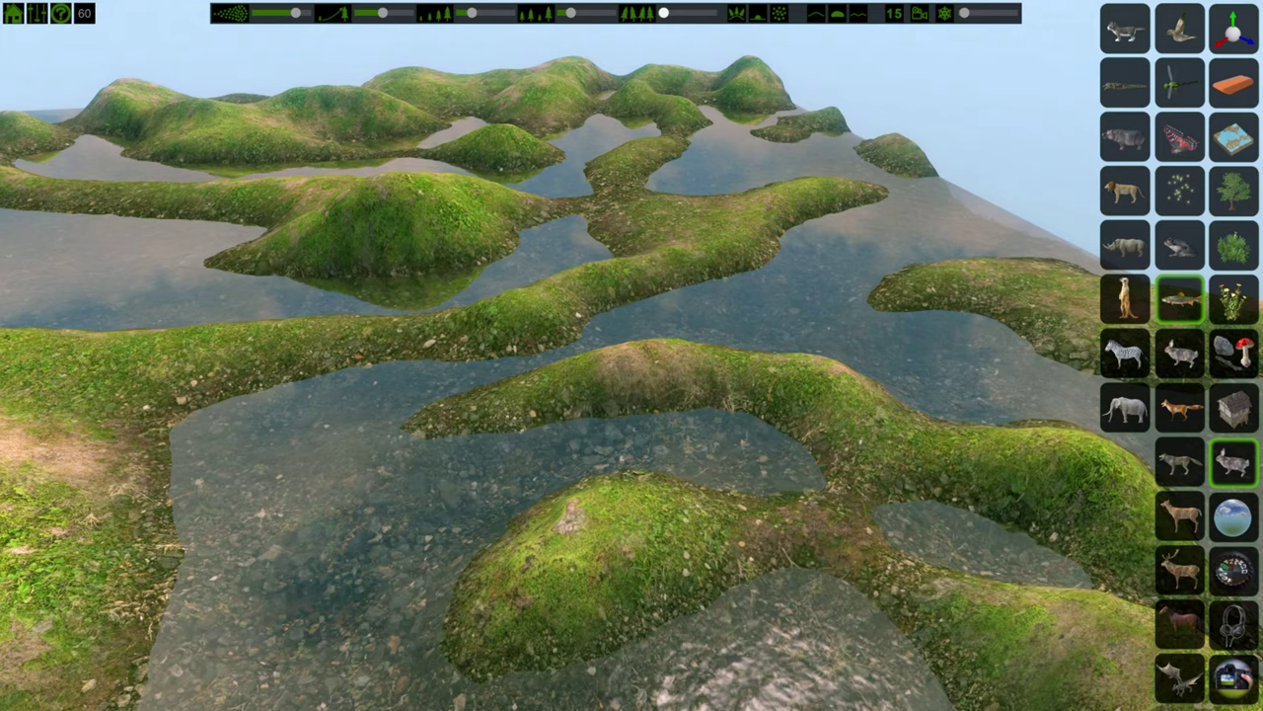
left_click(1181, 246)
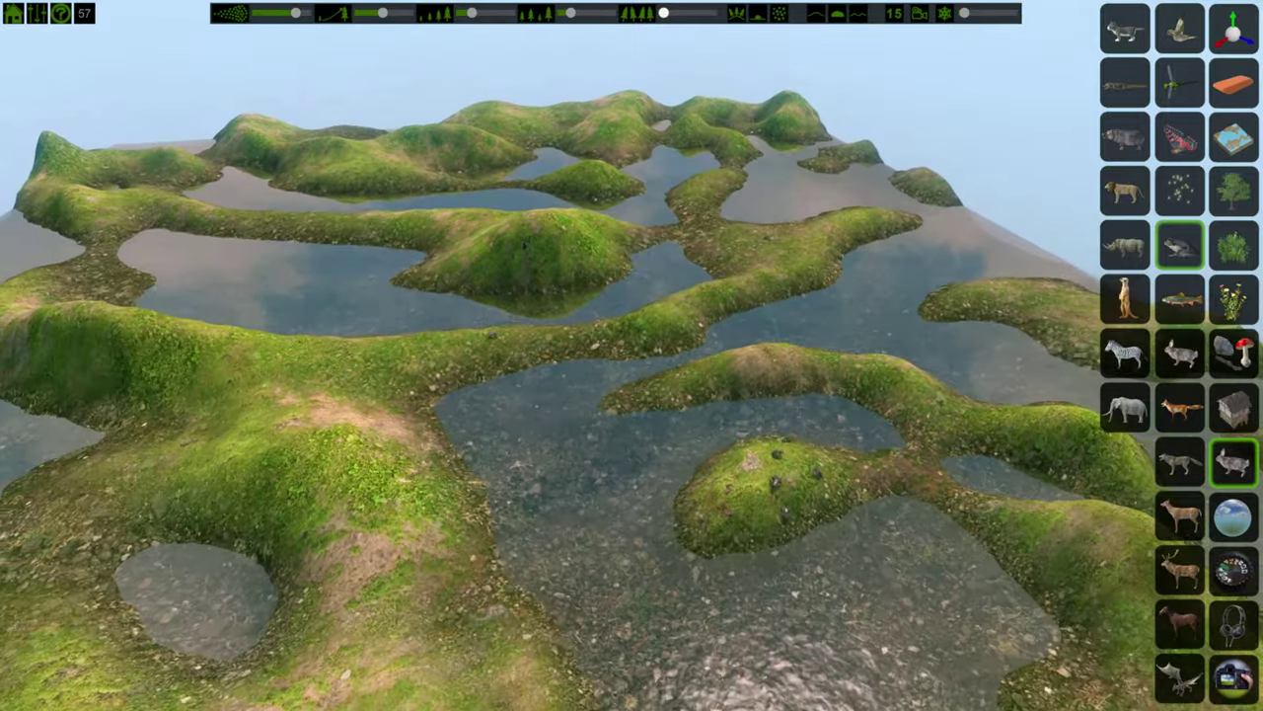
left_click(1181, 191)
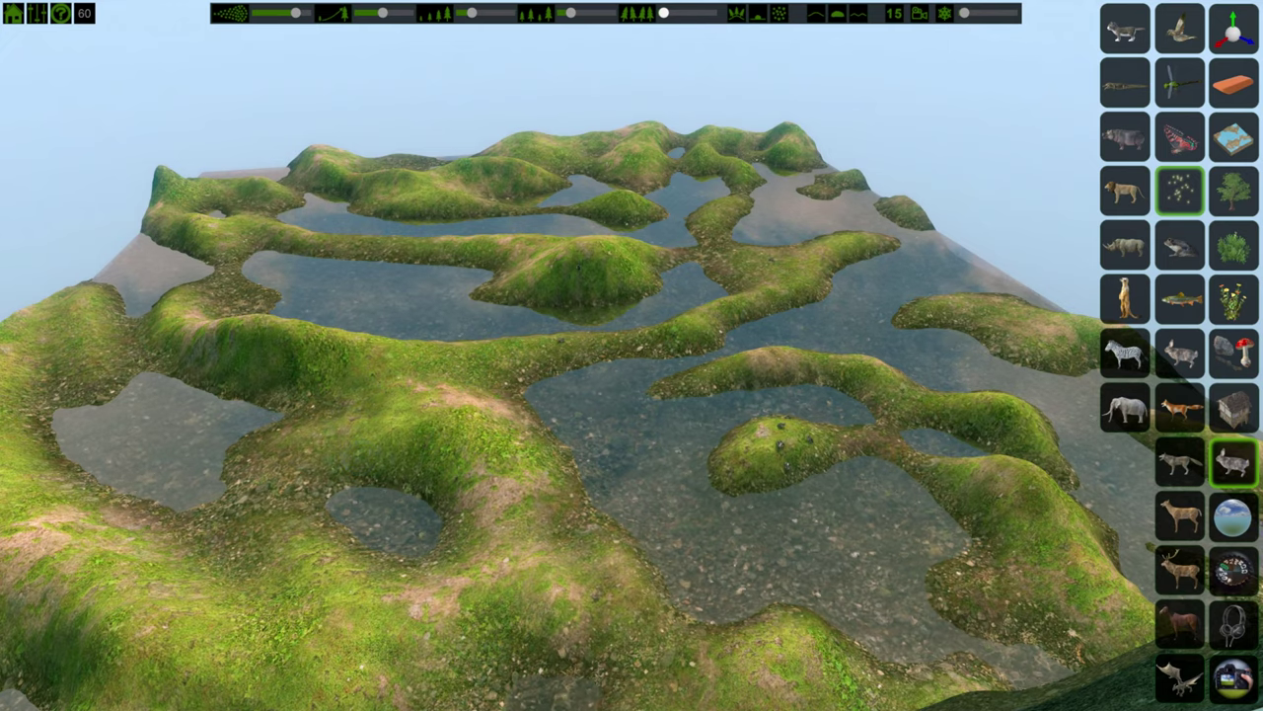
Step: Try several skies over the terrain: a dusky blue one, a sunset with orange-lit clouds and a deep blue one
left_click(1234, 517)
left_click(1180, 299)
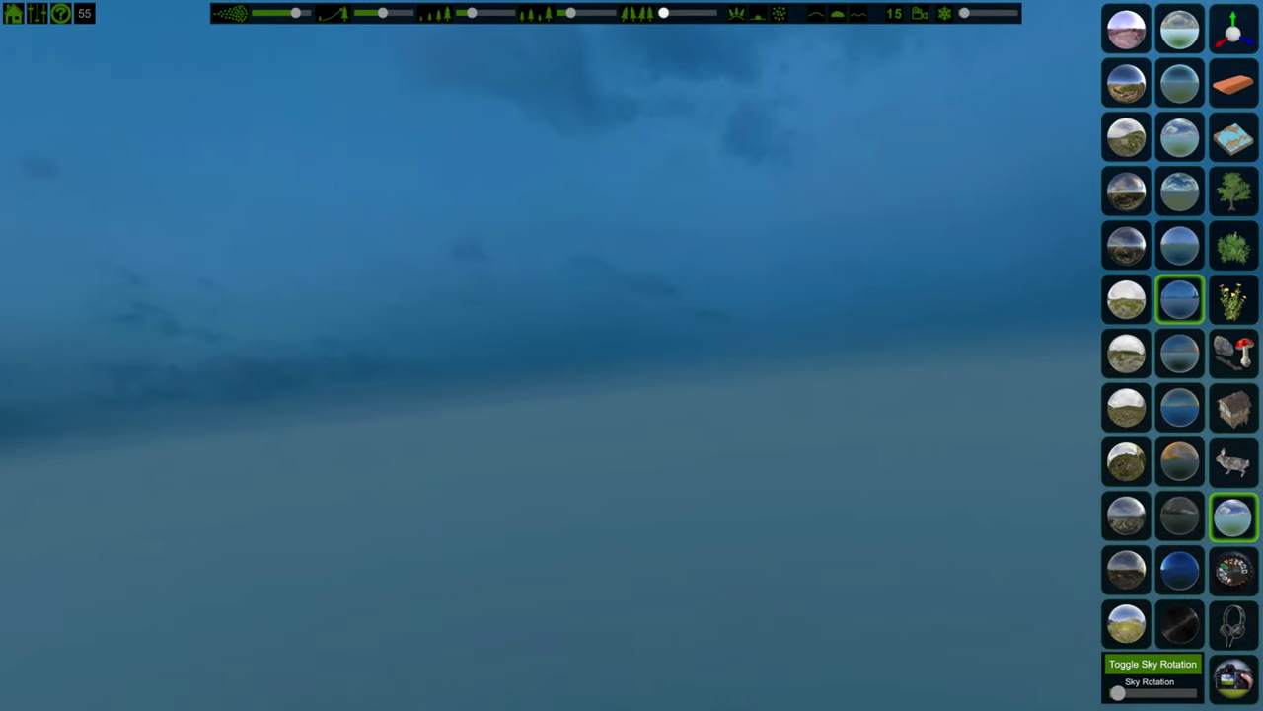
left_click(1181, 407)
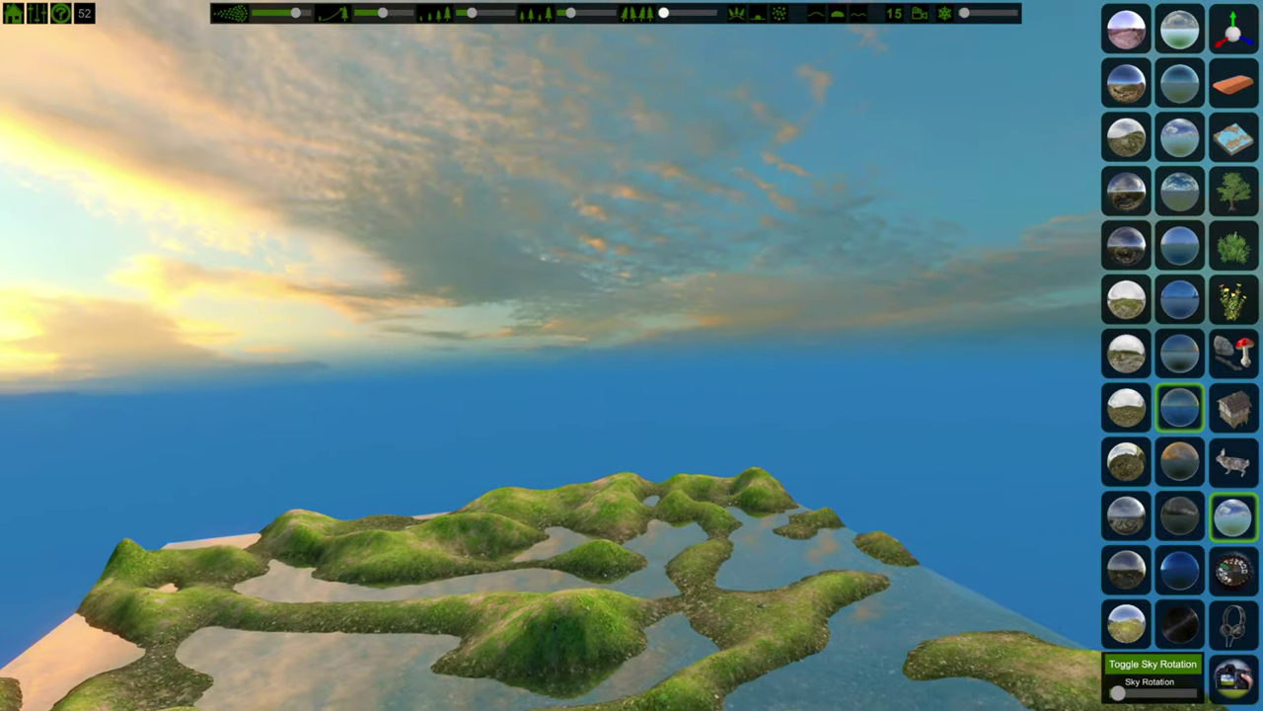
left_click(1180, 570)
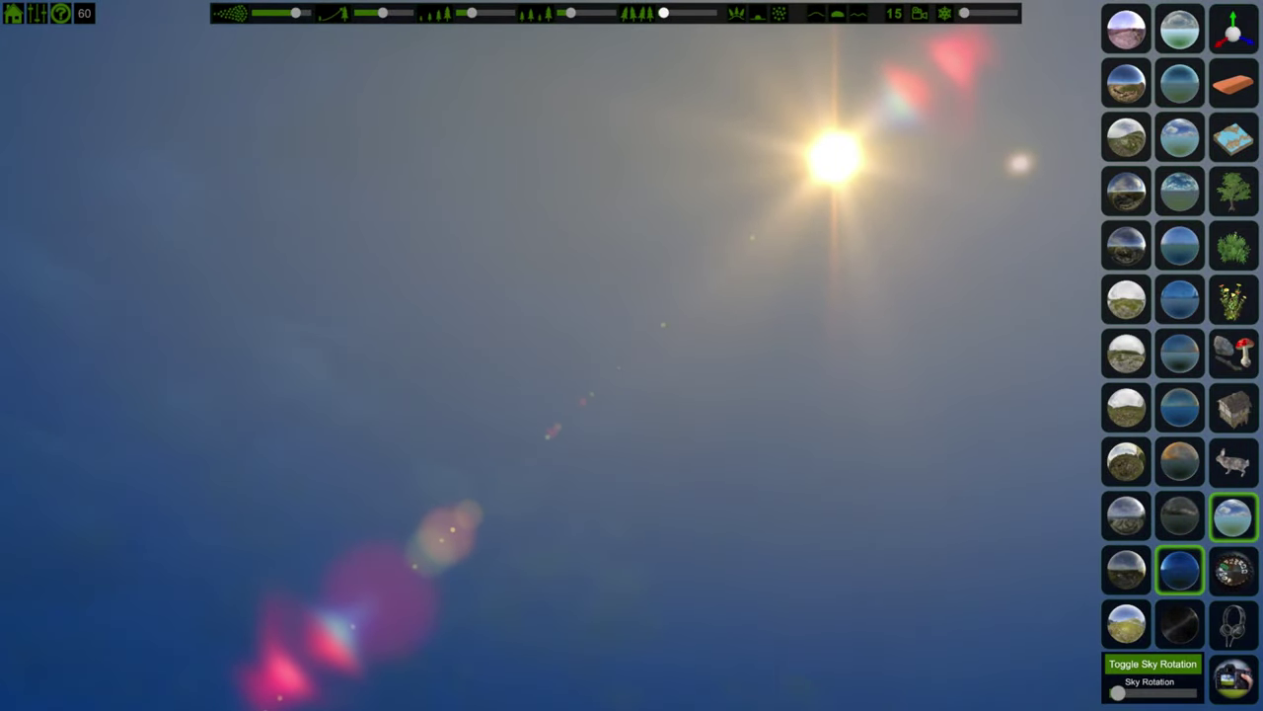
Step: Shift the sun's direction slightly and raise its temperature to the maximum
left_click(1234, 570)
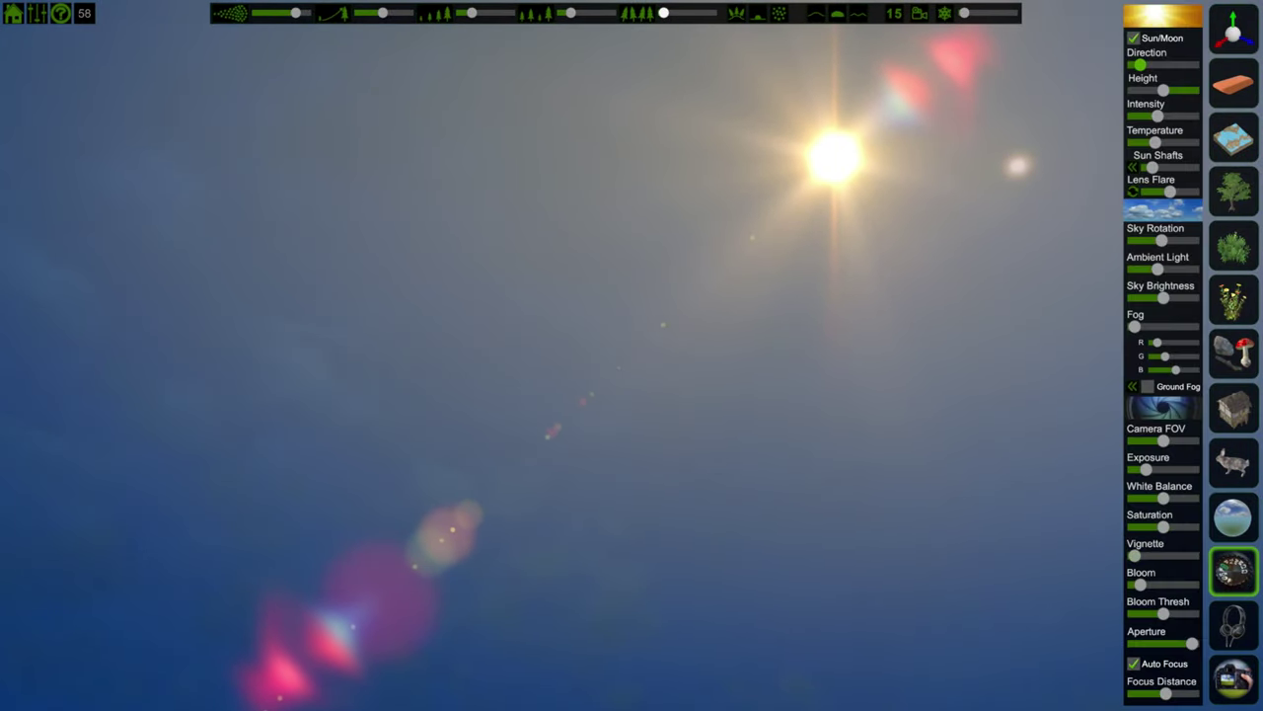
left_click_drag(1140, 65, 1167, 64)
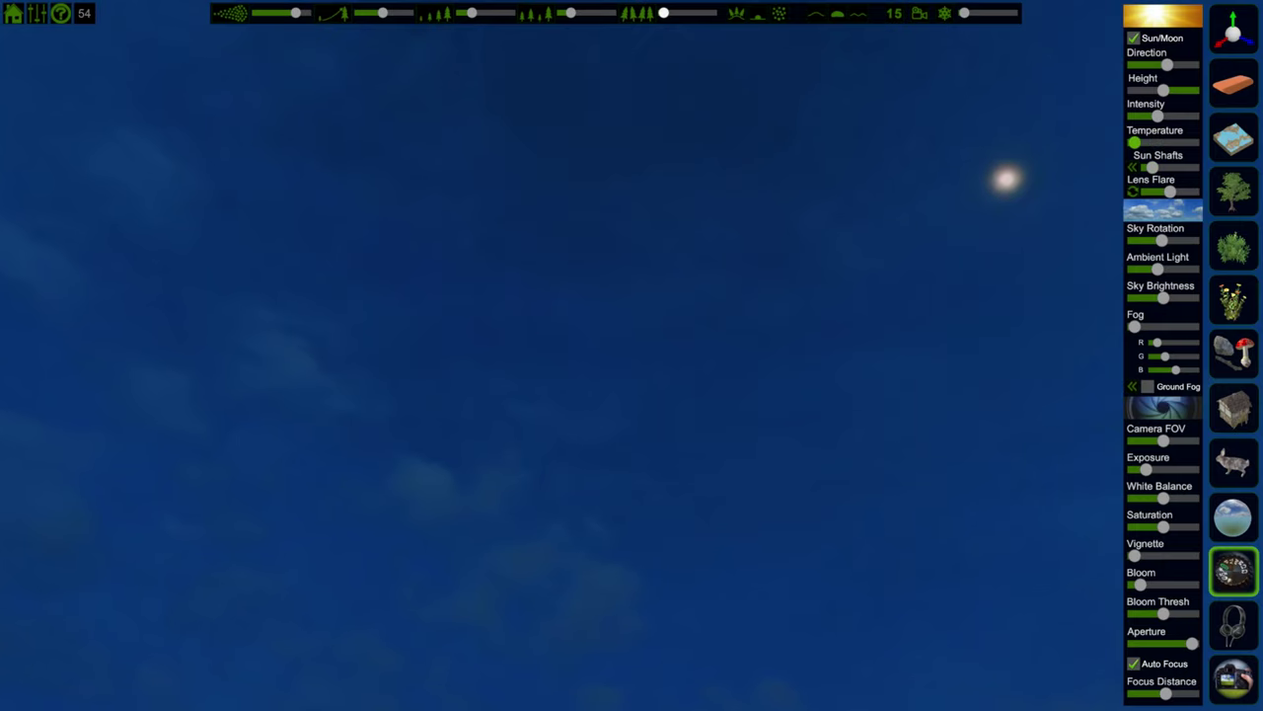
left_click_drag(1167, 64, 1145, 64)
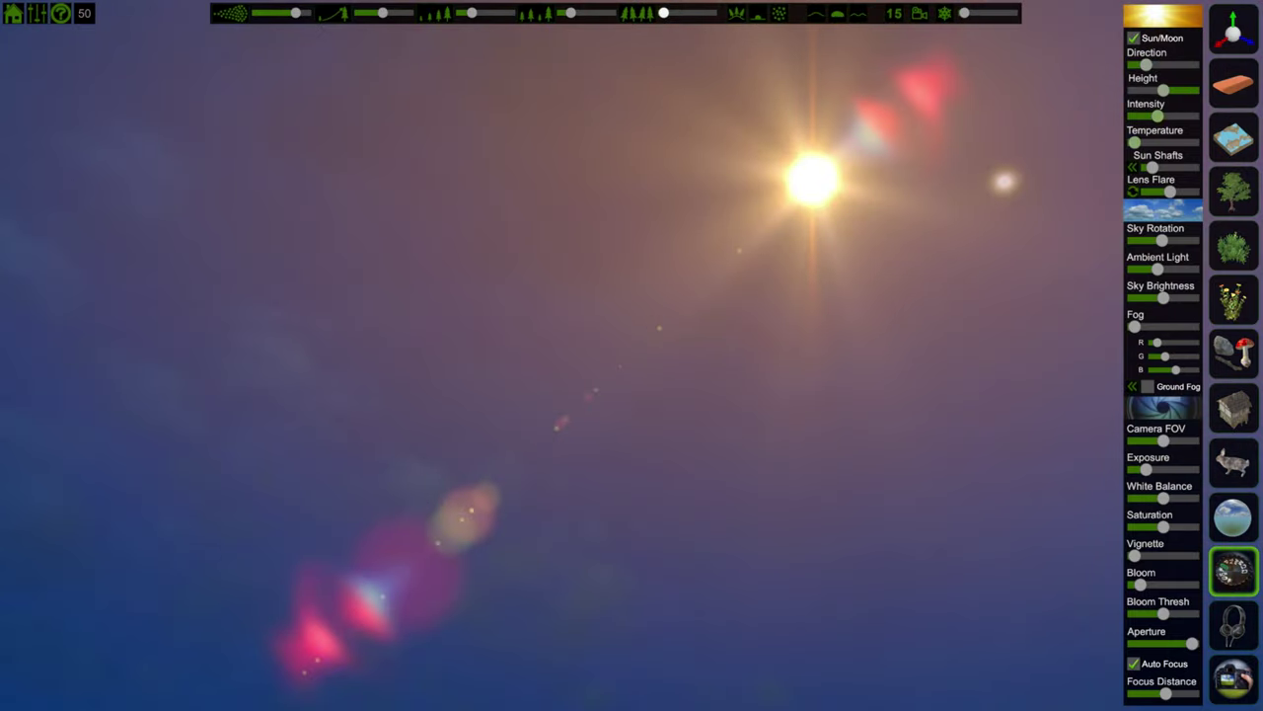
left_click_drag(1135, 142, 1172, 191)
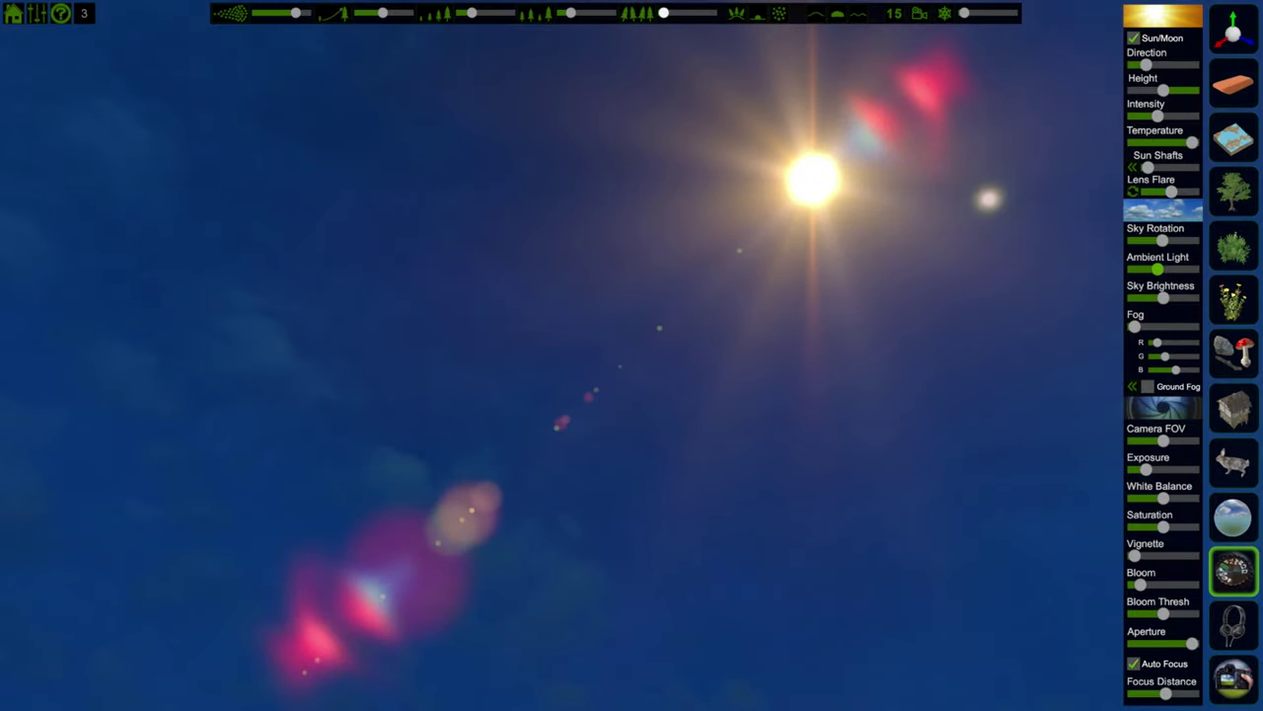
Step: Set the sky rotation, ambient light and fog to their minimum
left_click_drag(1163, 240, 1135, 239)
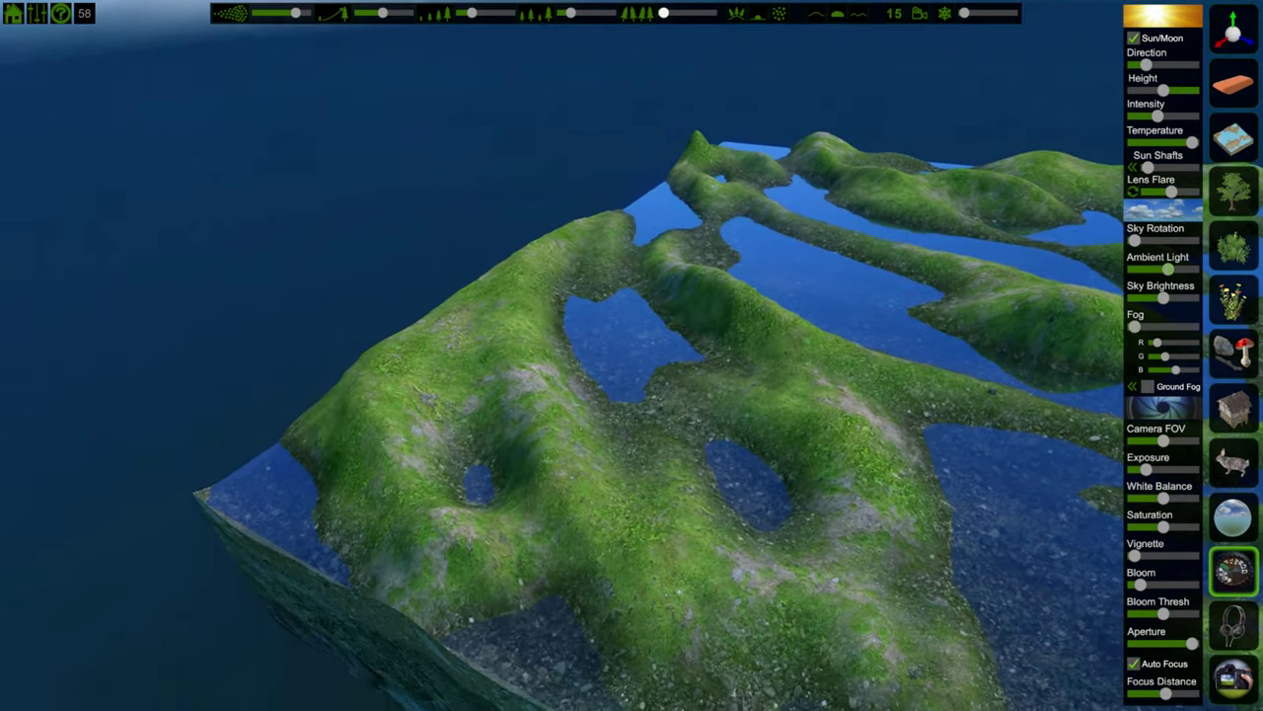
left_click_drag(1169, 269, 1140, 269)
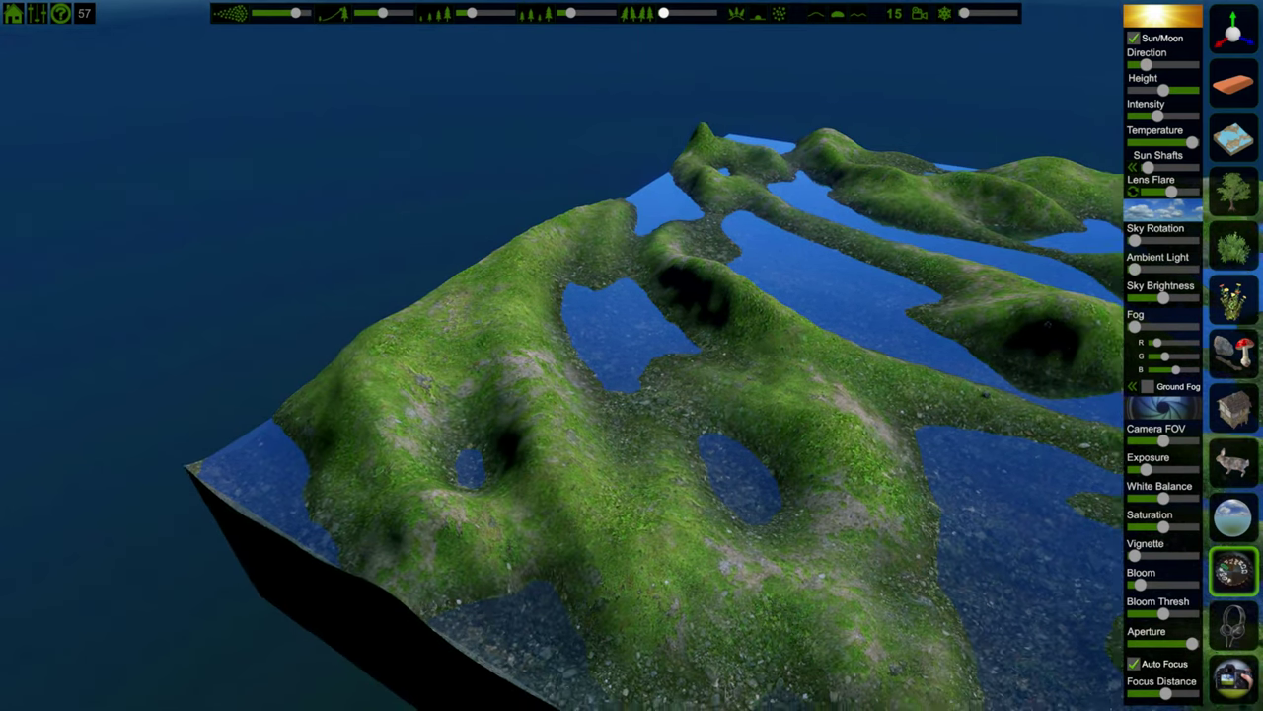
right_click_drag(889, 296, 1096, 308)
mouse_move(1135, 325)
left_mouse_down()
mouse_move(1181, 325)
mouse_move(1134, 326)
left_mouse_up()
right_click_drag(889, 326, 1032, 43)
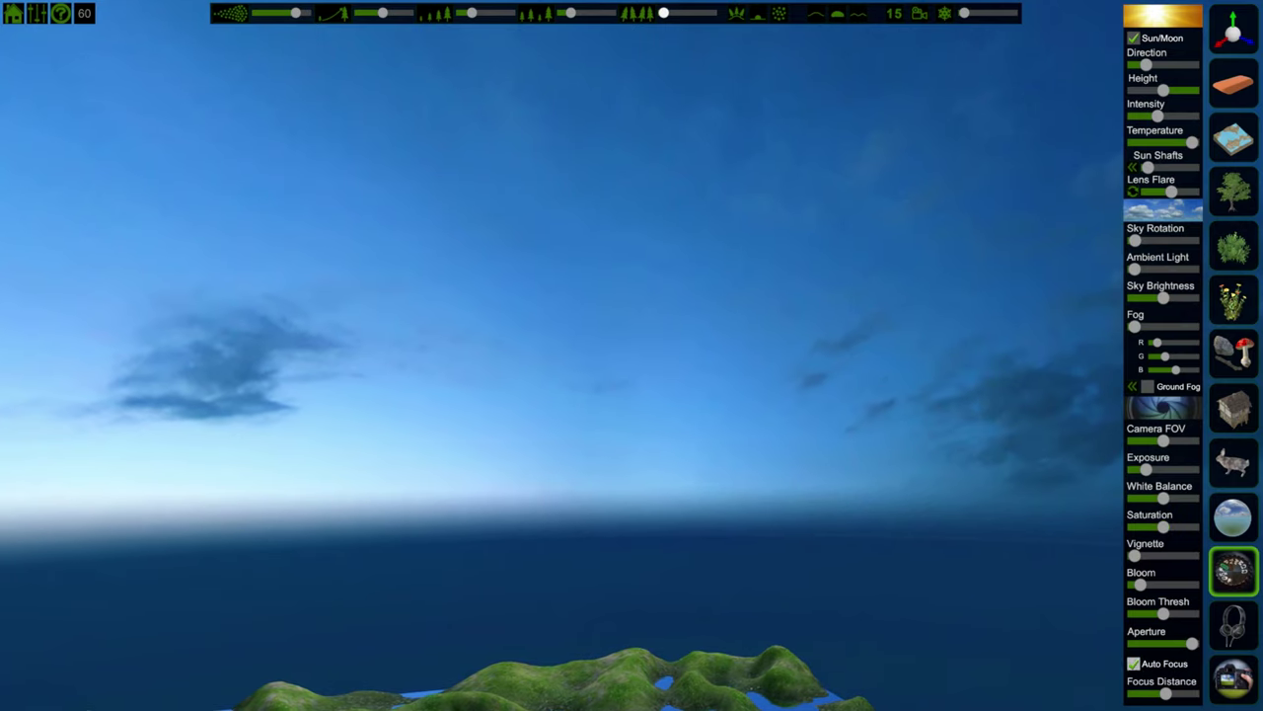
Step: Try the dark overcast sky and apply the starry Milky Way night sky
left_click(1233, 517)
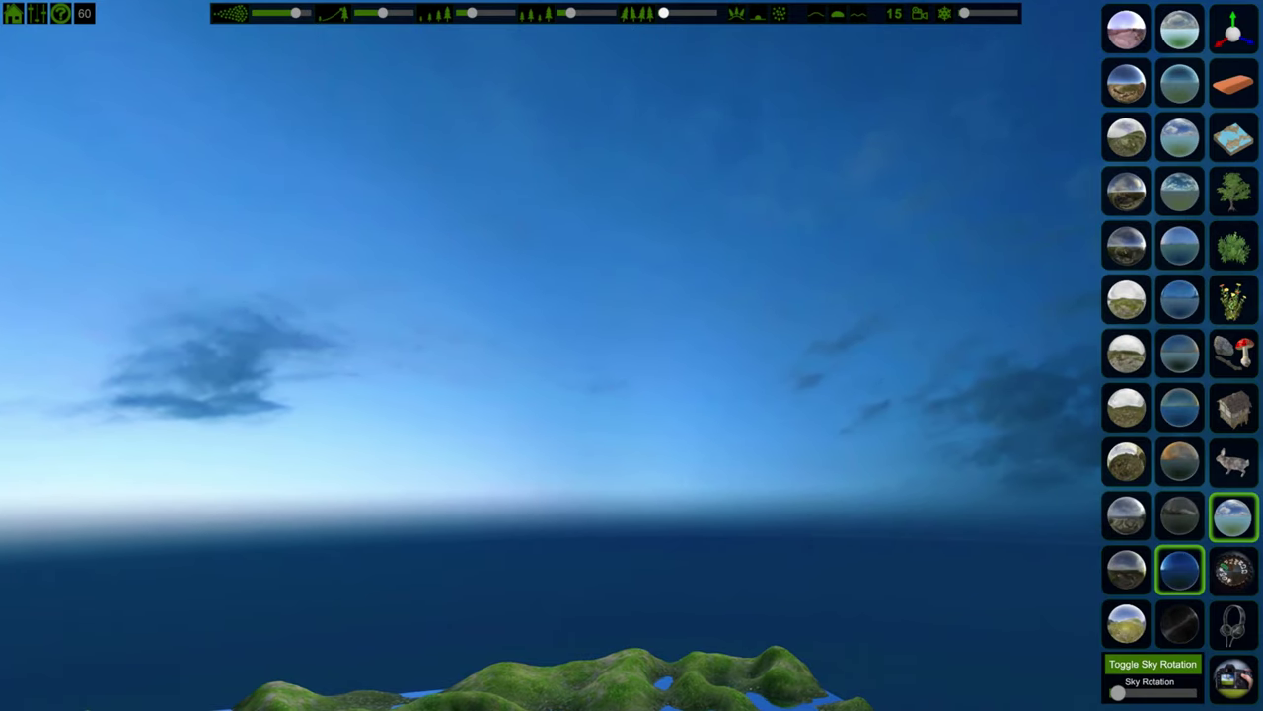
right_click_drag(691, 395, 671, 129)
left_click(1180, 517)
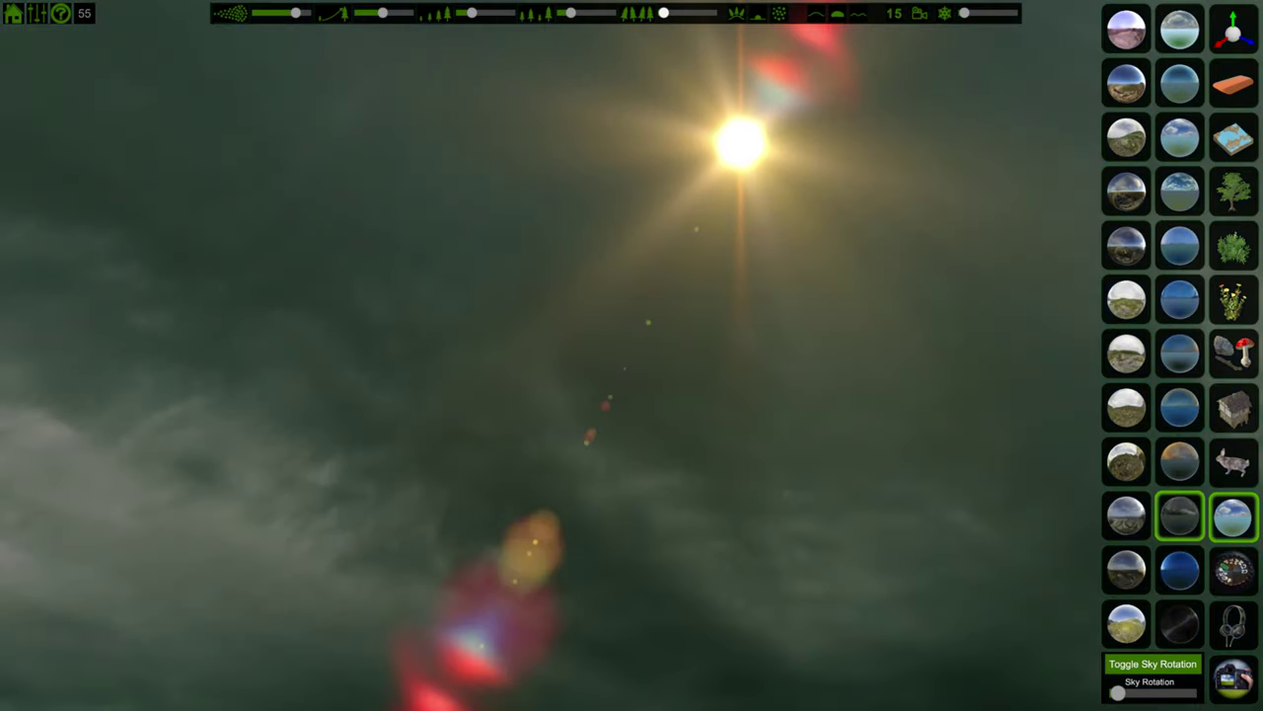
left_click(1180, 625)
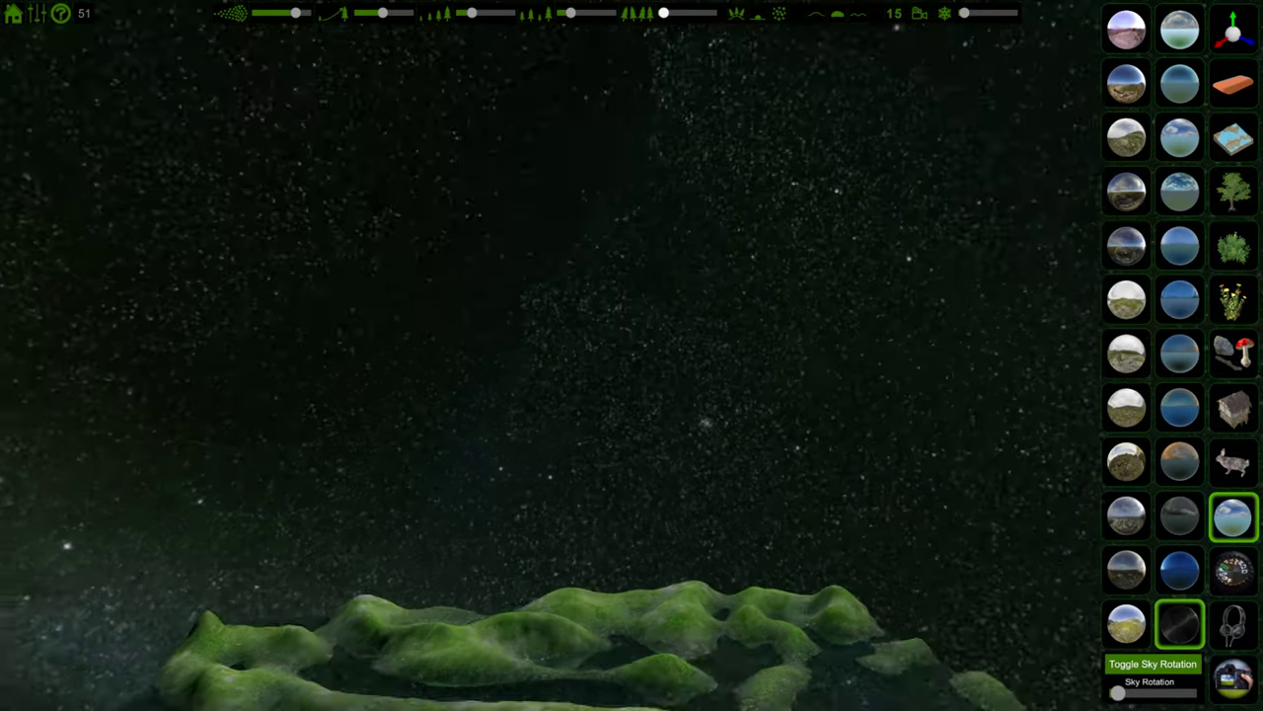
right_click_drag(632, 355, 261, 108)
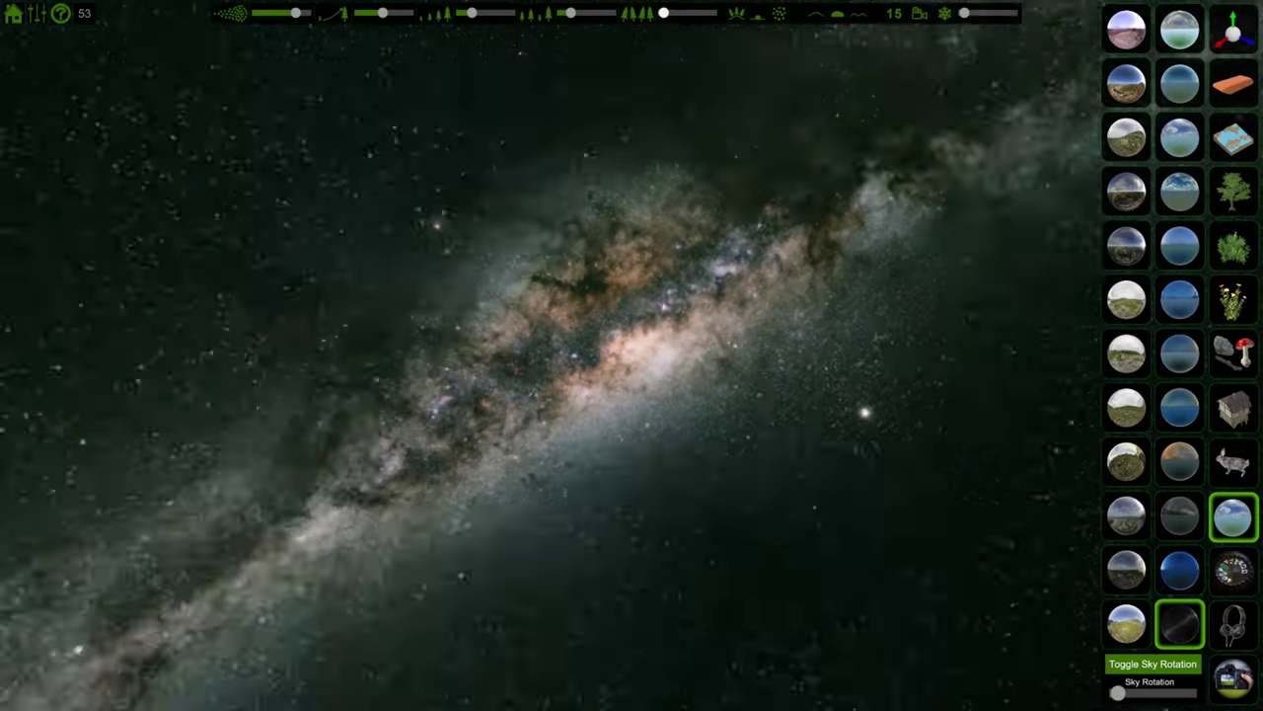
right_click_drag(632, 355, 357, 393)
Step: Adjust the sun's height and the starry sky's rotation, and raise the continuous sky rotation to near its maximum
left_click(1234, 571)
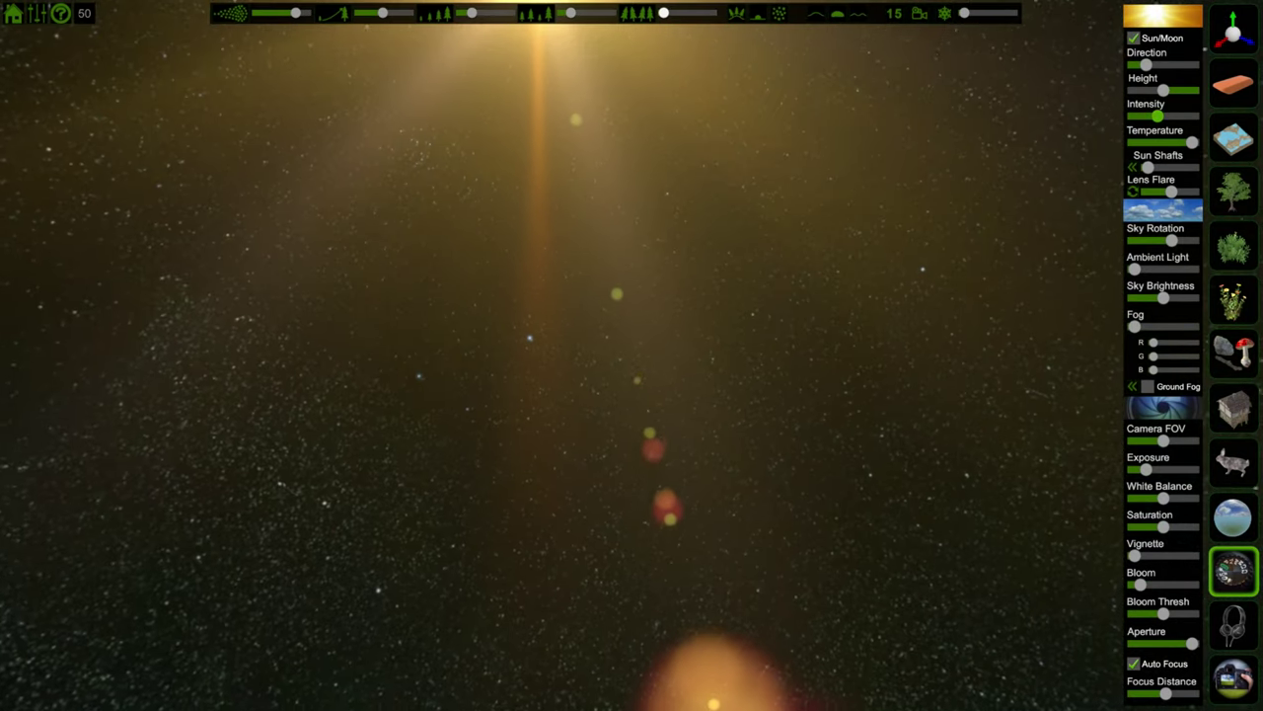
left_click_drag(1164, 90, 1136, 90)
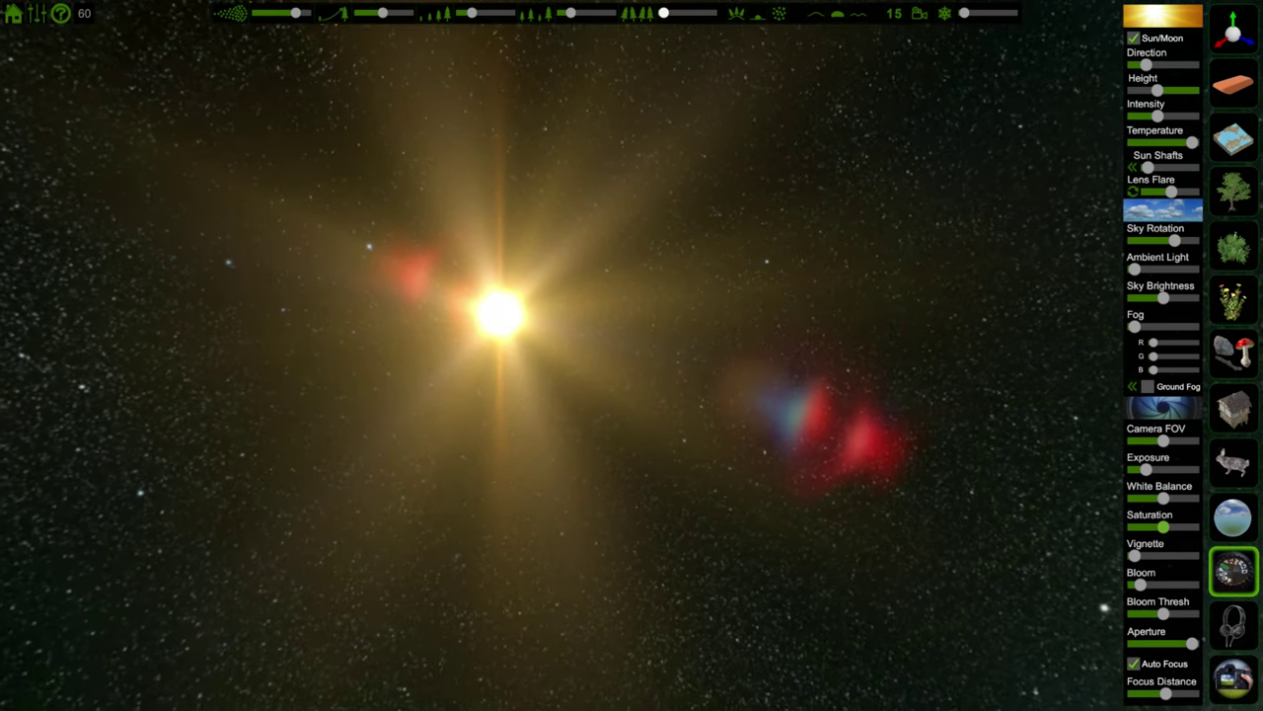
left_click(1234, 517)
right_click_drag(631, 296, 642, 503)
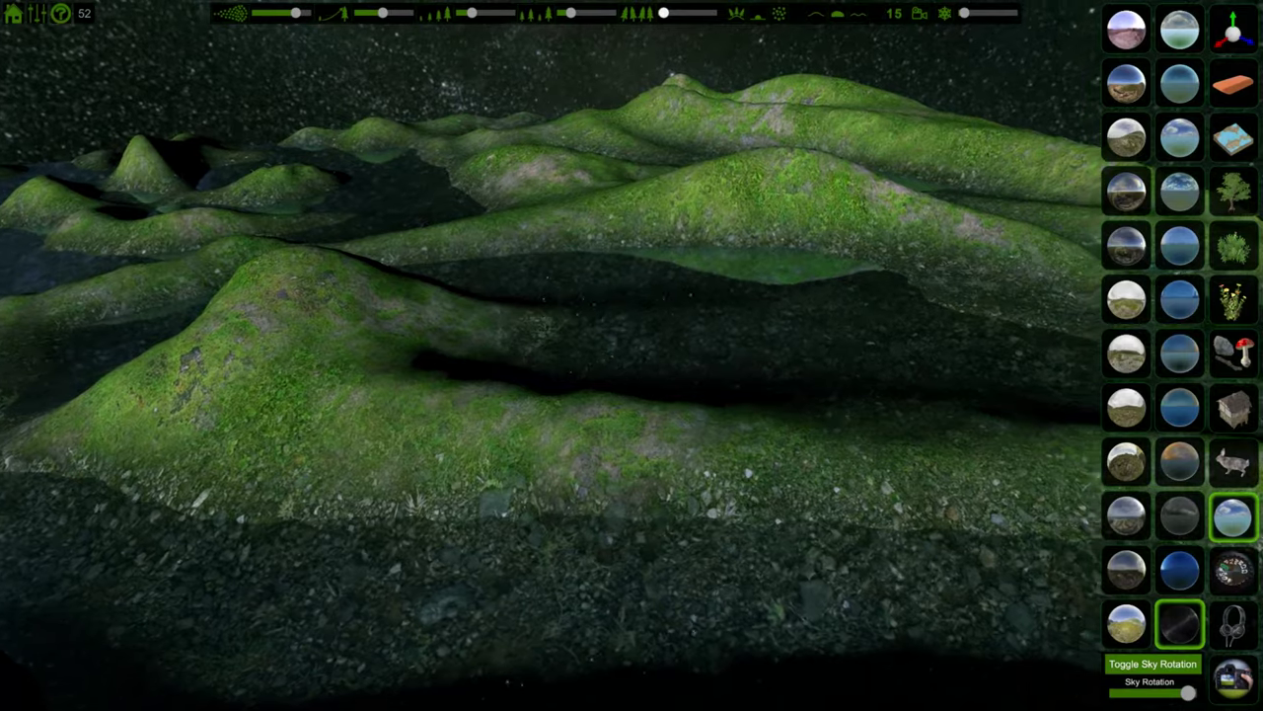
Step: Place fish in the shallow water between the grassy ridges
left_click(1234, 462)
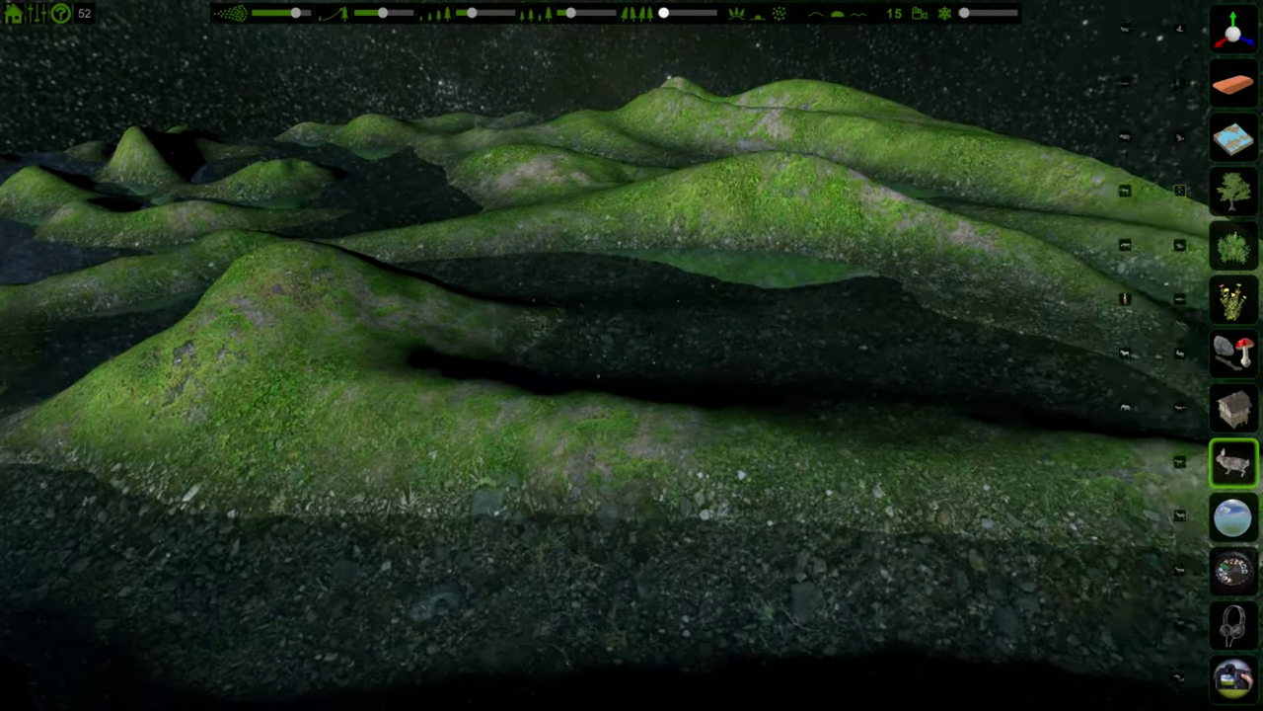
left_click(1181, 299)
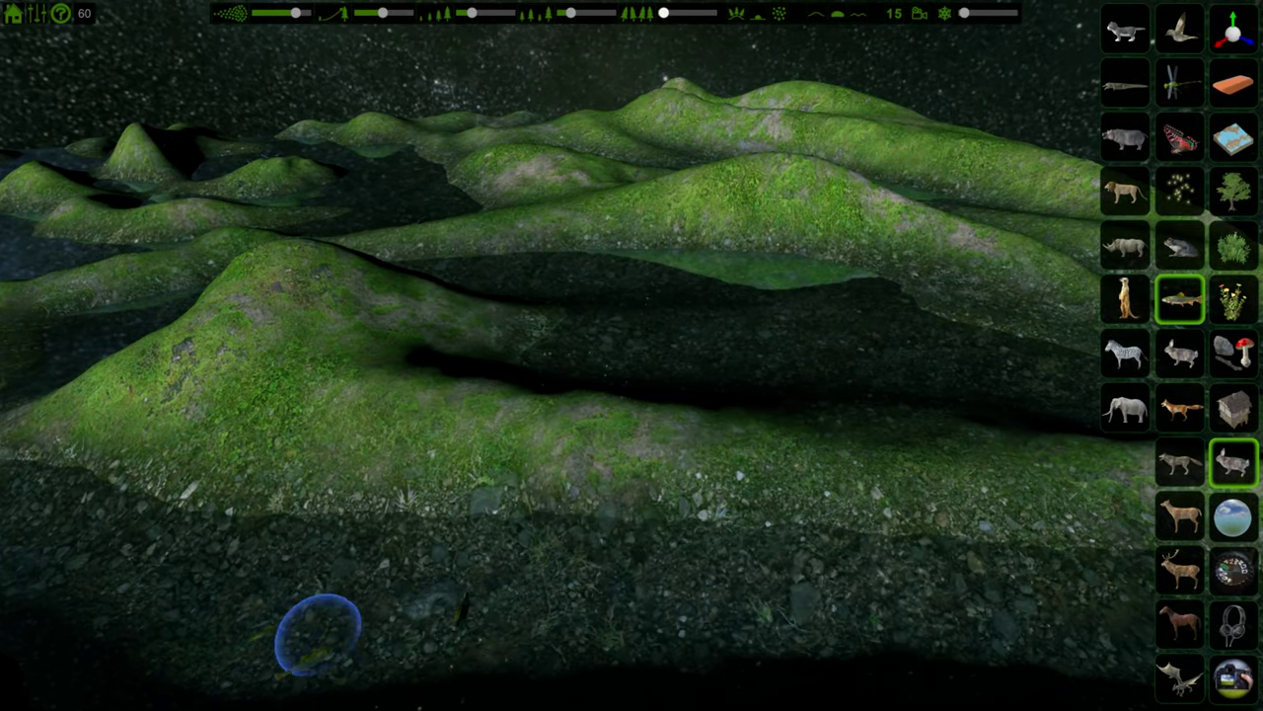
key("w")
mouse_move(531, 638)
right_mouse_down()
mouse_move(494, 691)
mouse_move(747, 691)
mouse_move(874, 602)
mouse_move(868, 484)
right_mouse_up()
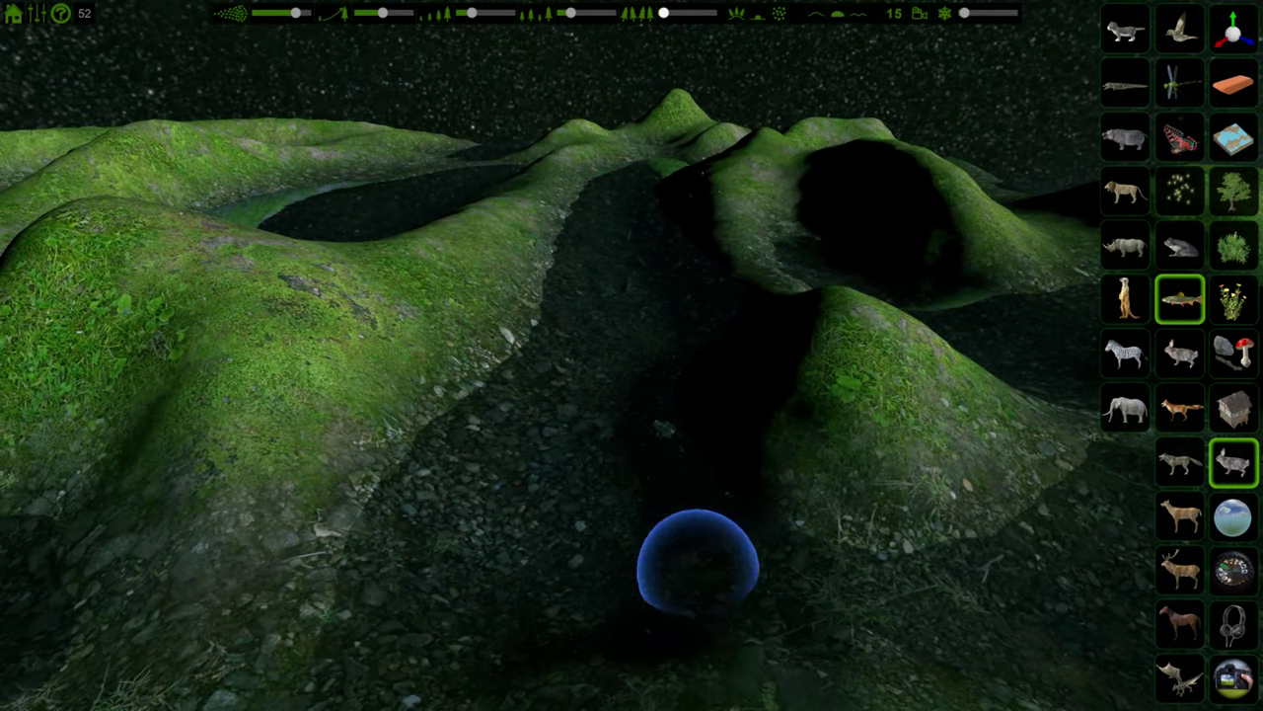
mouse_move(616, 308)
right_mouse_down()
mouse_move(638, 424)
mouse_move(626, 484)
mouse_move(325, 469)
mouse_move(325, 370)
right_mouse_up()
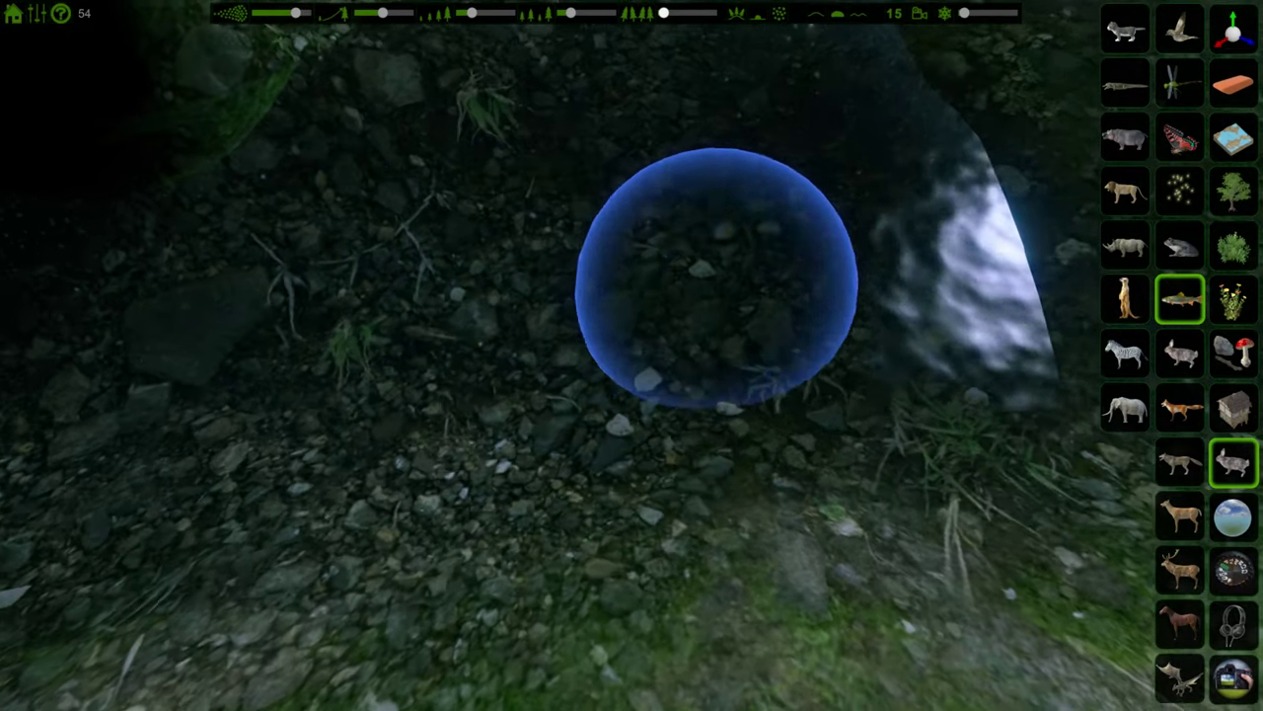
left_click(434, 360)
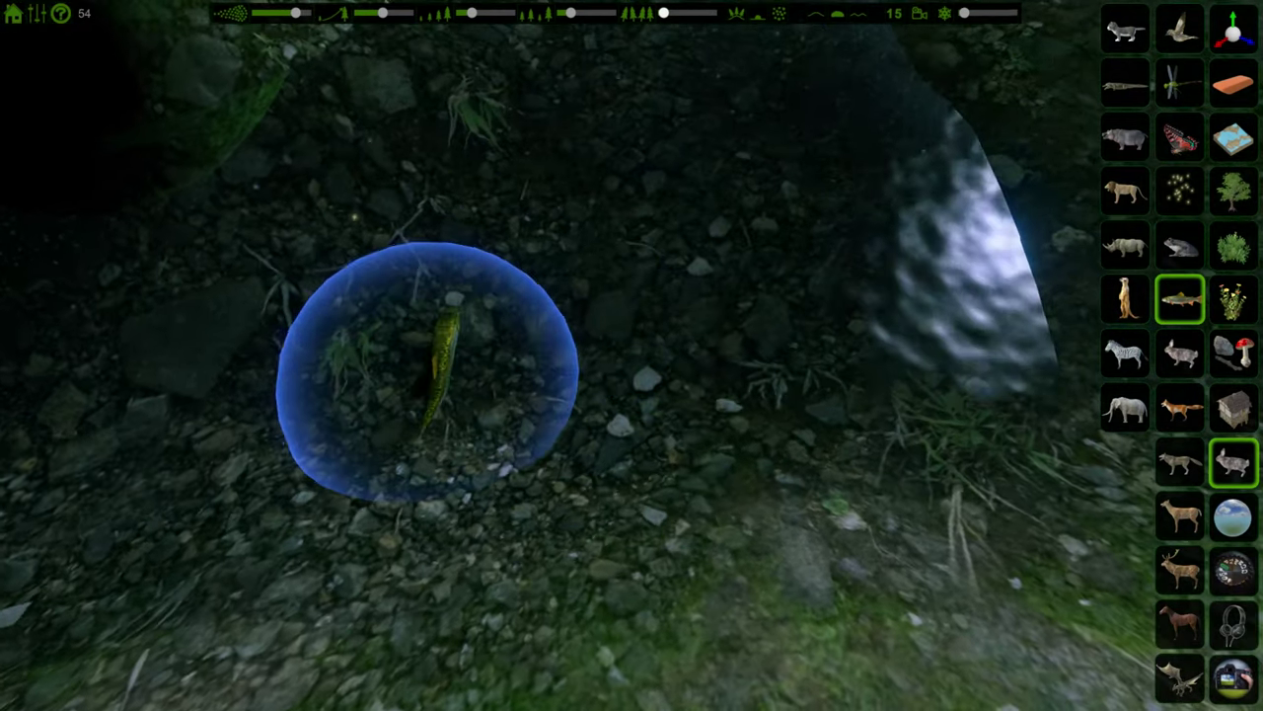
left_click(632, 301)
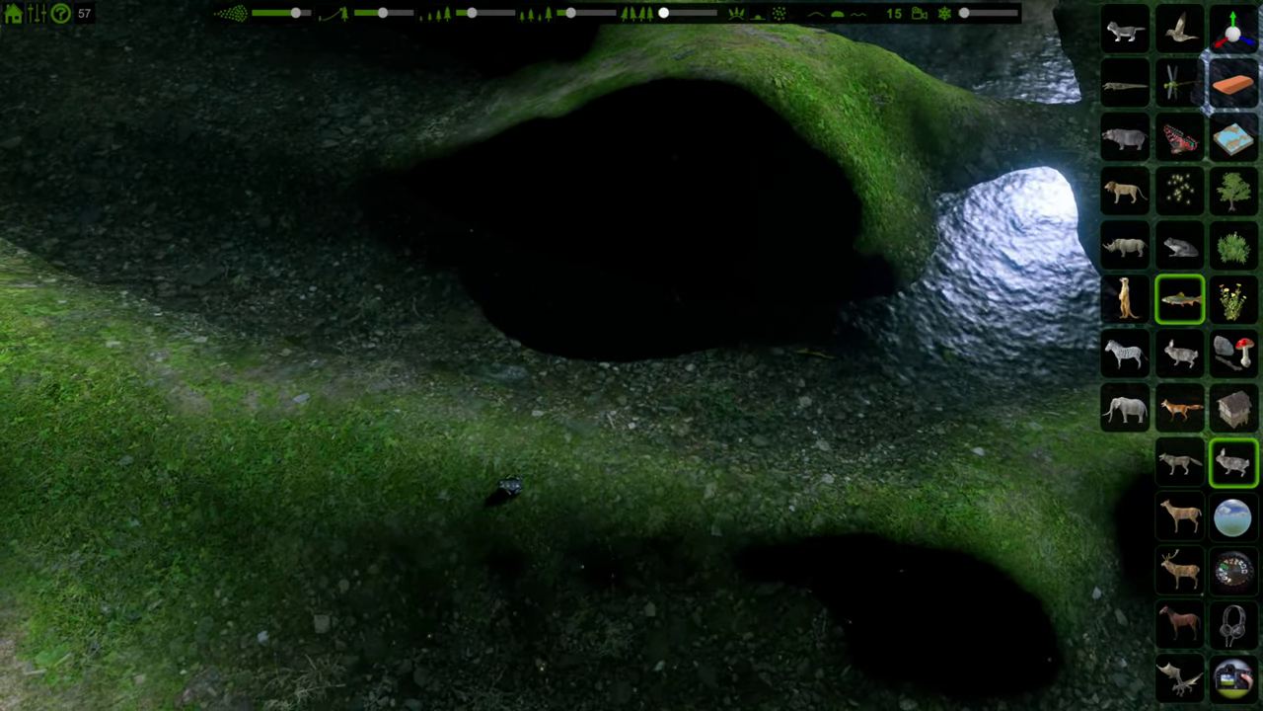
Step: Scatter butterflies over the grassy ridges and place a lion beside the water
left_click(1180, 137)
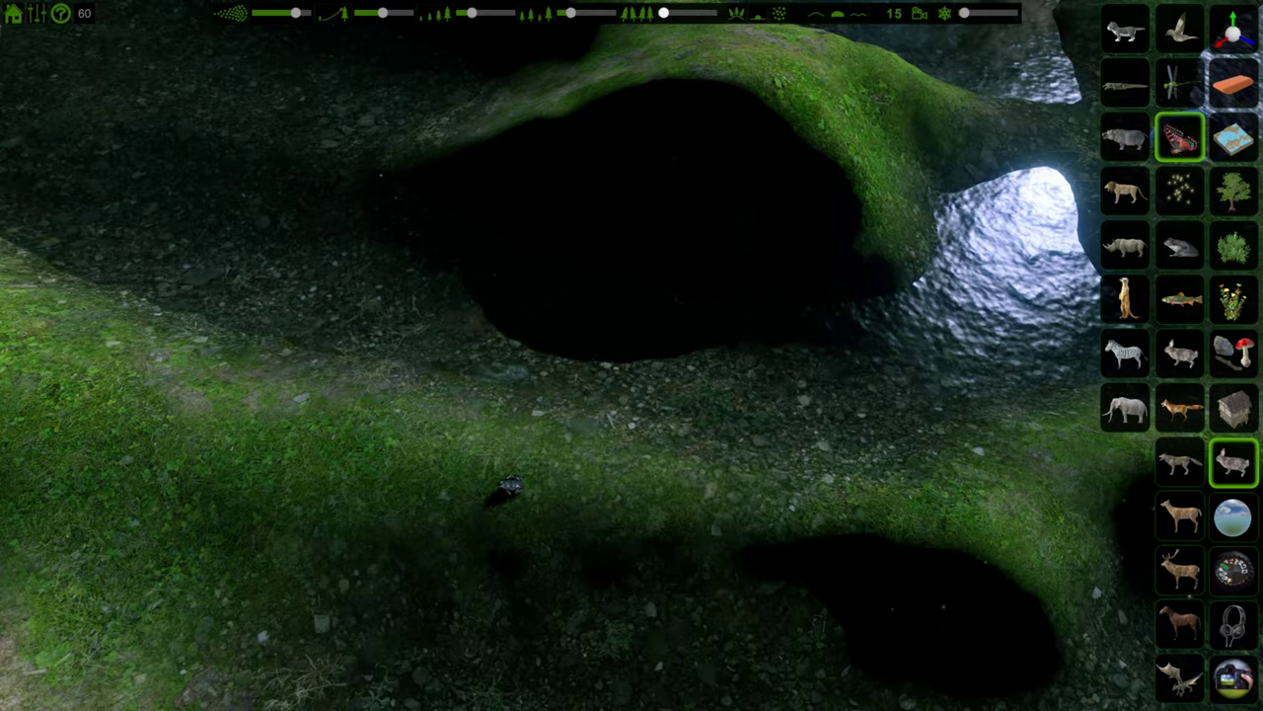
scroll(691, 202, "down", 3)
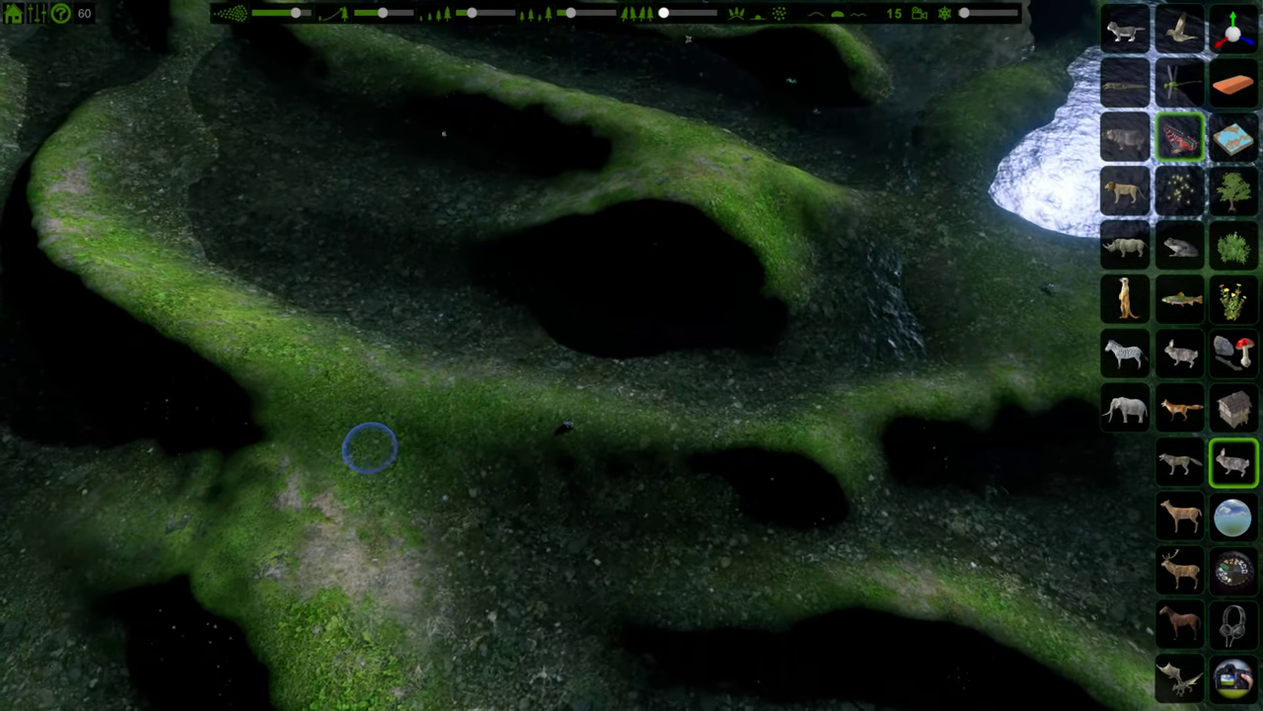
right_click_drag(369, 445, 378, 380)
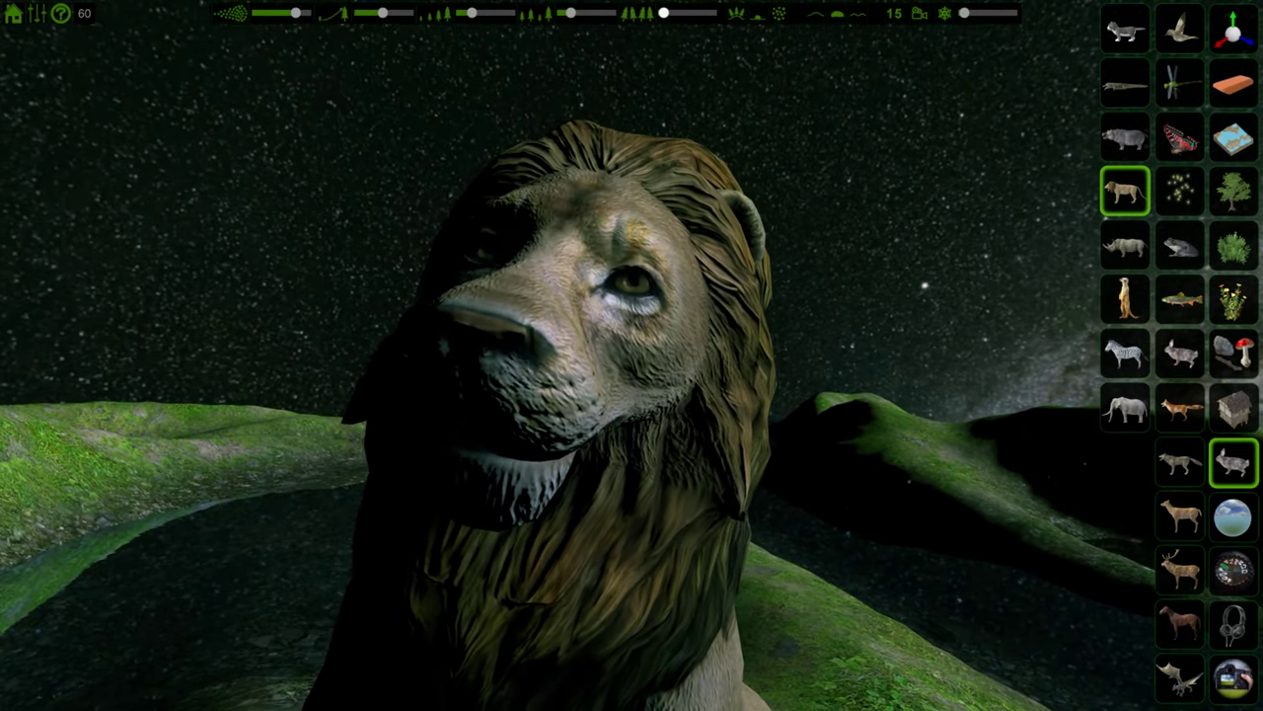
Step: Place crocodiles in the shallow water between the grassy ridges
scroll(457, 536, "down", 10)
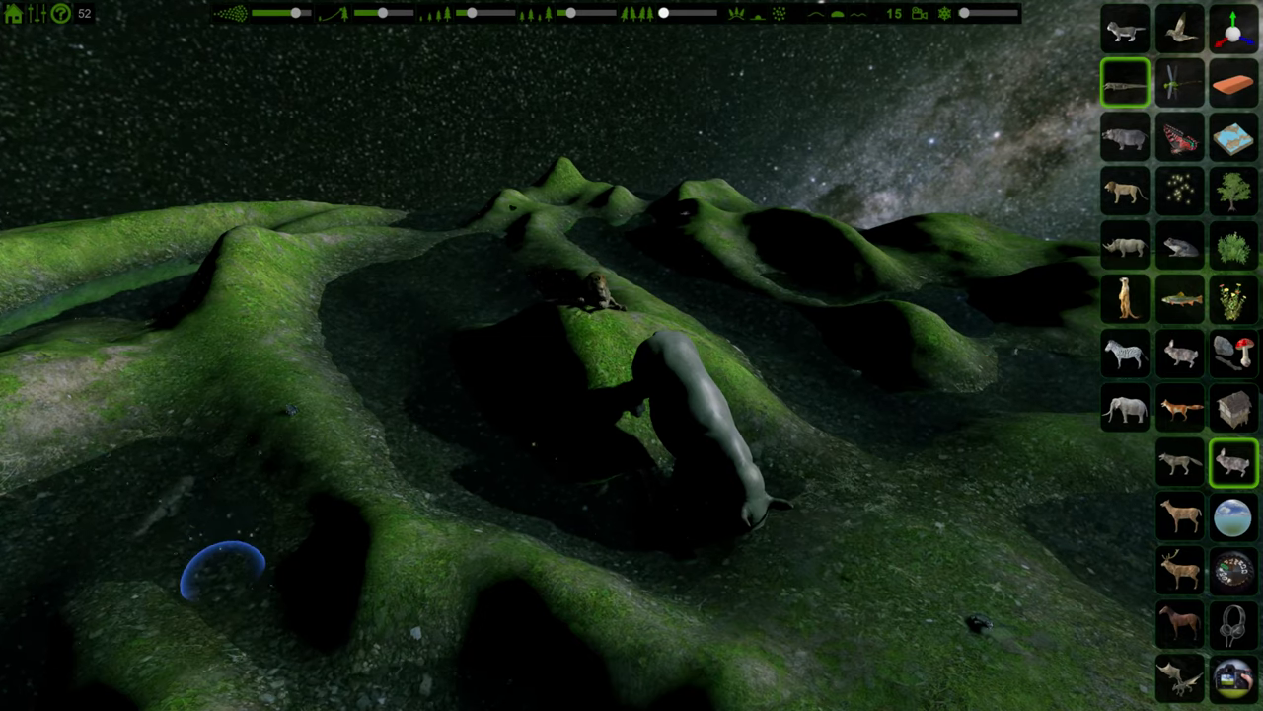
scroll(248, 501, "up", 5)
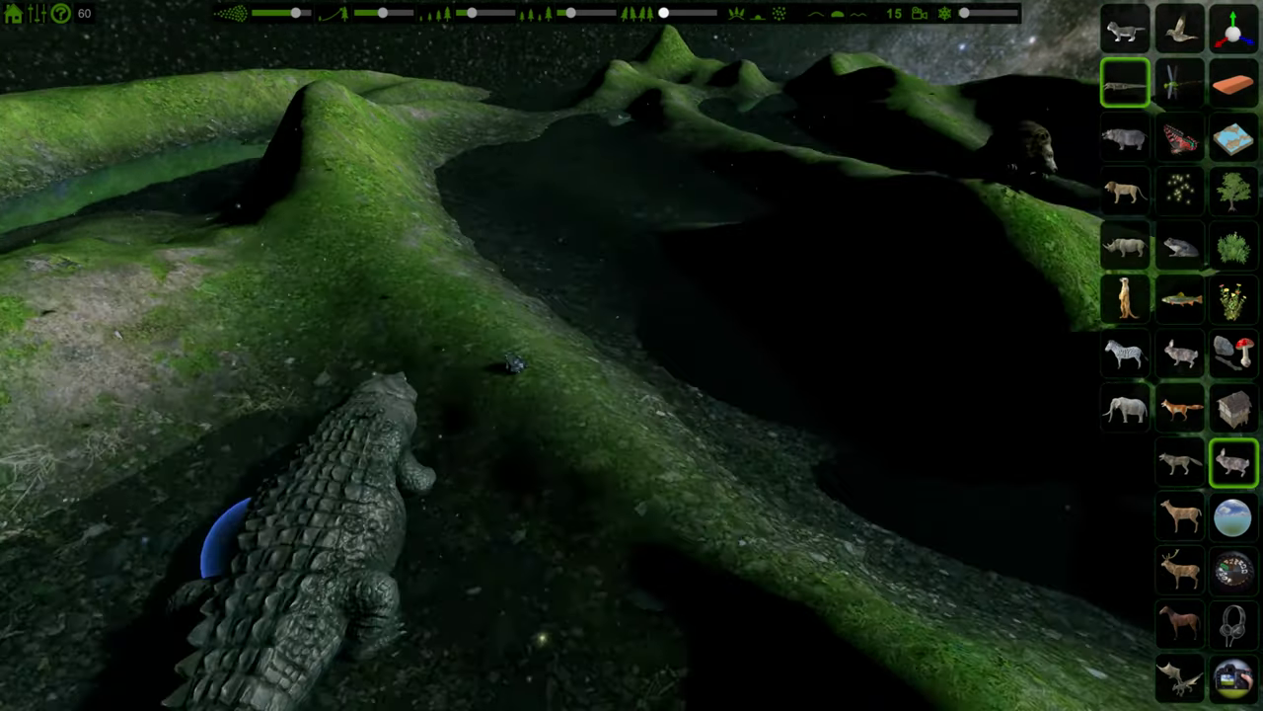
mouse_move(225, 538)
right_mouse_down()
mouse_move(661, 446)
mouse_move(457, 454)
mouse_move(381, 479)
right_mouse_up()
scroll(625, 444, "down", 3)
scroll(381, 479, "down", 3)
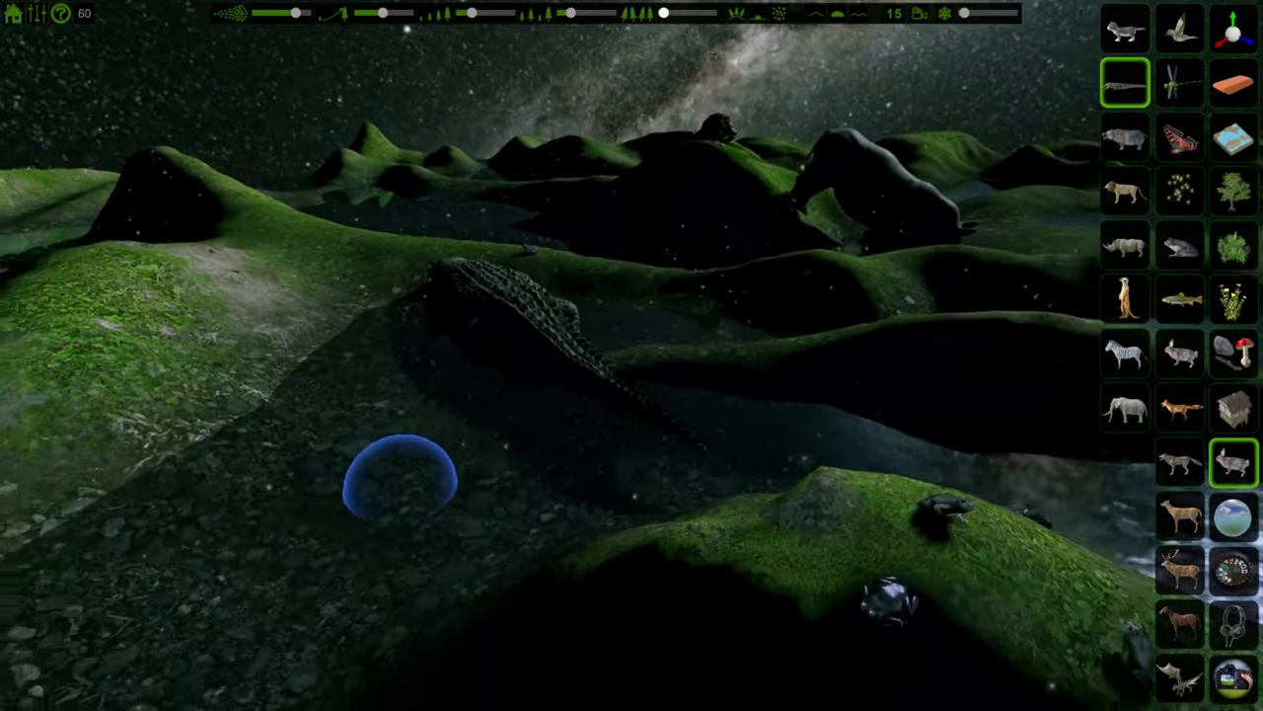
left_click(417, 480)
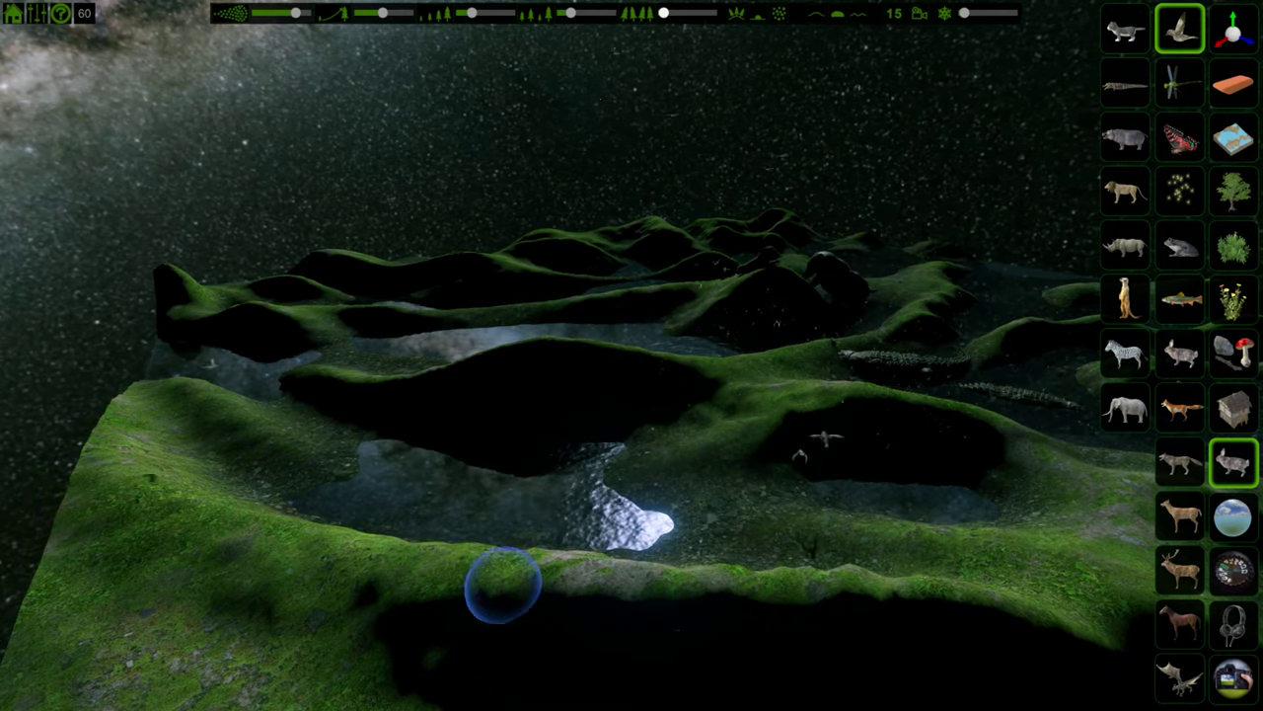
Step: Scatter a group of cats over the mossy slope and its shaded hollow near the terrain's edge
left_click(1125, 30)
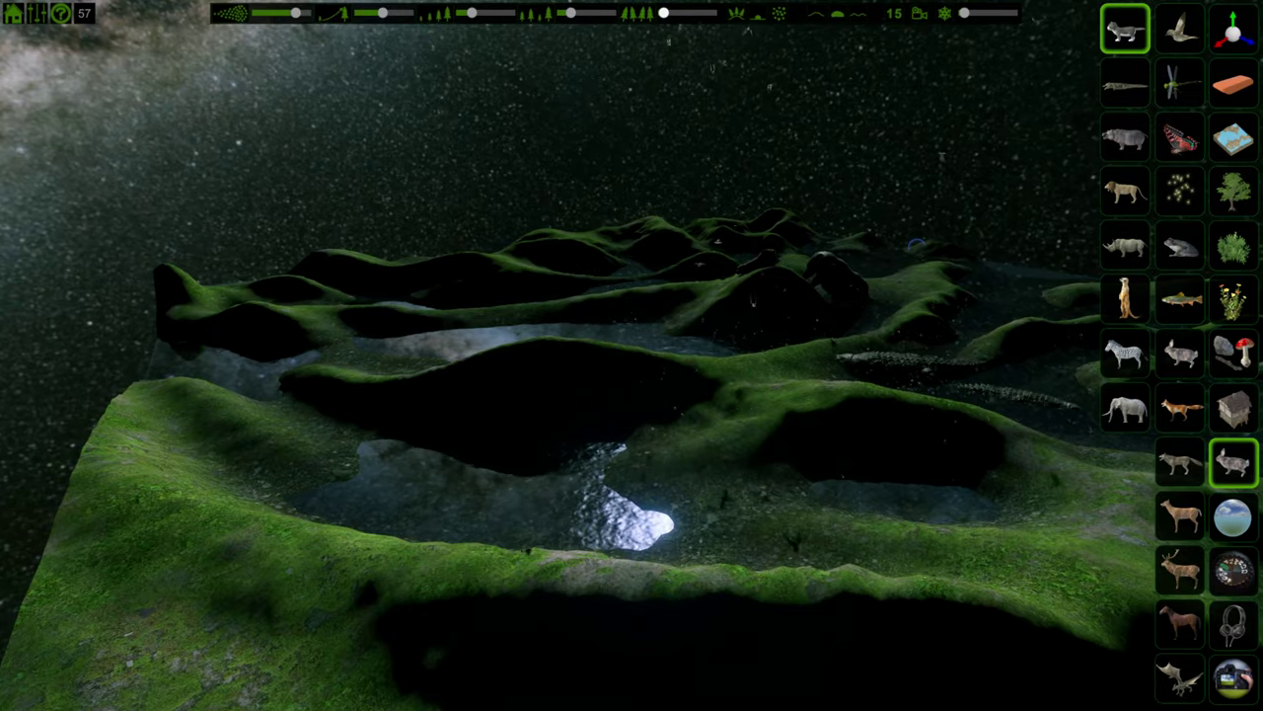
key("w")
mouse_move(756, 434)
right_mouse_down()
mouse_move(832, 527)
mouse_move(440, 542)
mouse_move(302, 423)
right_mouse_up()
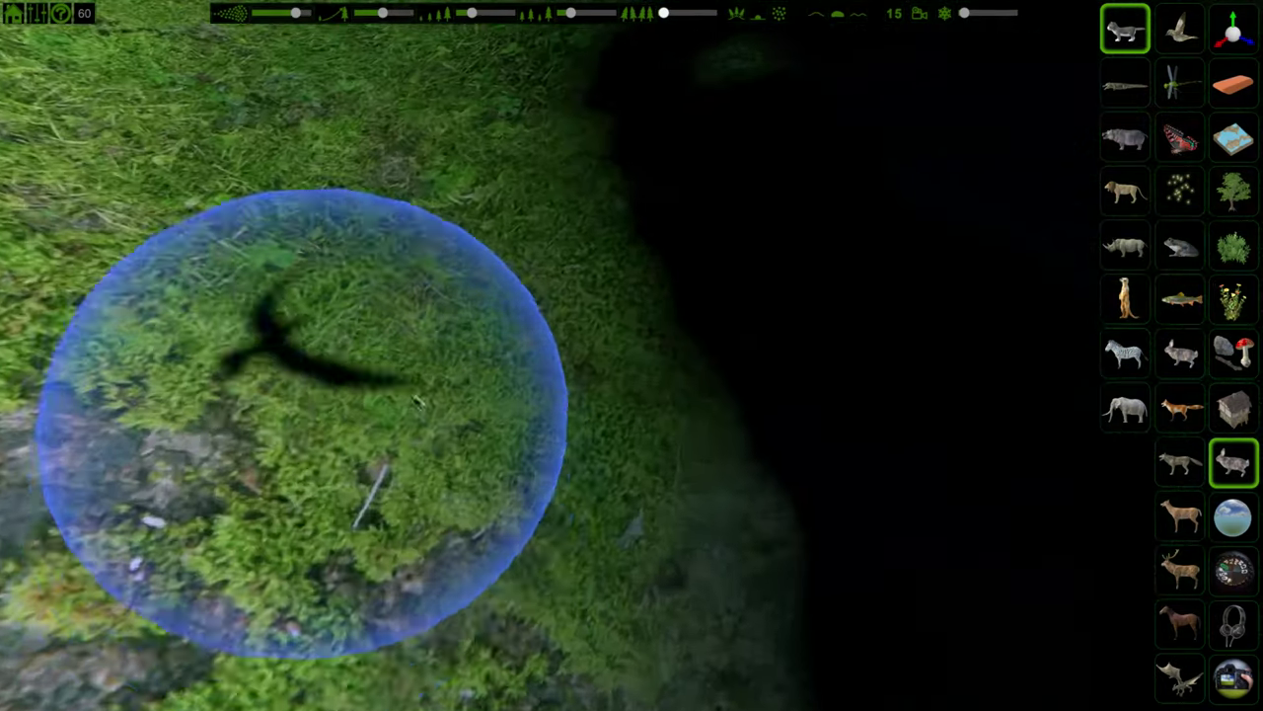
left_click(430, 437)
left_click_drag(430, 438, 563, 434)
mouse_move(563, 434)
right_mouse_down()
mouse_move(809, 370)
mouse_move(710, 403)
right_mouse_up()
key("s")
mouse_move(709, 403)
left_mouse_down()
mouse_move(634, 409)
mouse_move(448, 352)
mouse_move(620, 330)
mouse_move(390, 503)
mouse_move(595, 256)
mouse_move(505, 579)
mouse_move(615, 248)
mouse_move(390, 582)
mouse_move(541, 241)
mouse_move(700, 476)
mouse_move(253, 418)
mouse_move(581, 627)
mouse_move(511, 181)
mouse_move(332, 558)
left_mouse_up()
key("d")
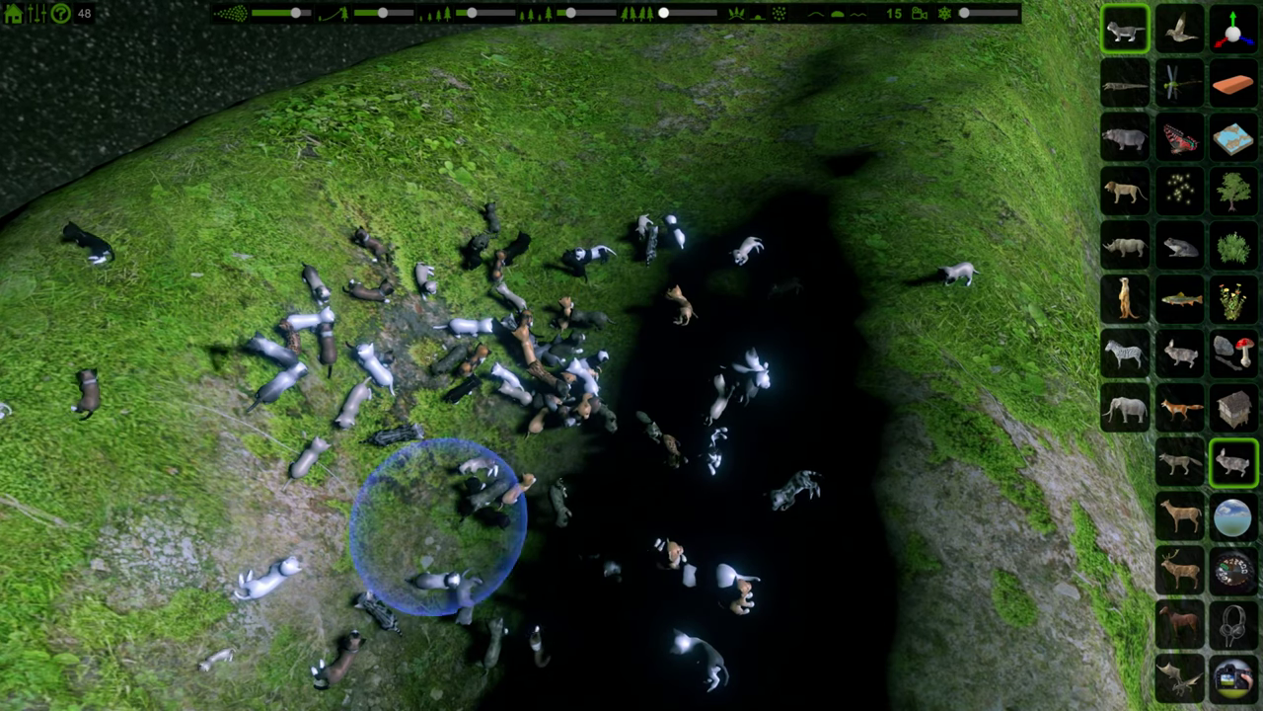
Step: Add more cats across the shaded hollow and the ground around it to thicken the crowd
mouse_move(439, 527)
left_mouse_down()
mouse_move(382, 500)
mouse_move(384, 164)
mouse_move(564, 381)
mouse_move(895, 346)
mouse_move(668, 550)
mouse_move(740, 206)
mouse_move(325, 451)
mouse_move(612, 523)
left_mouse_up()
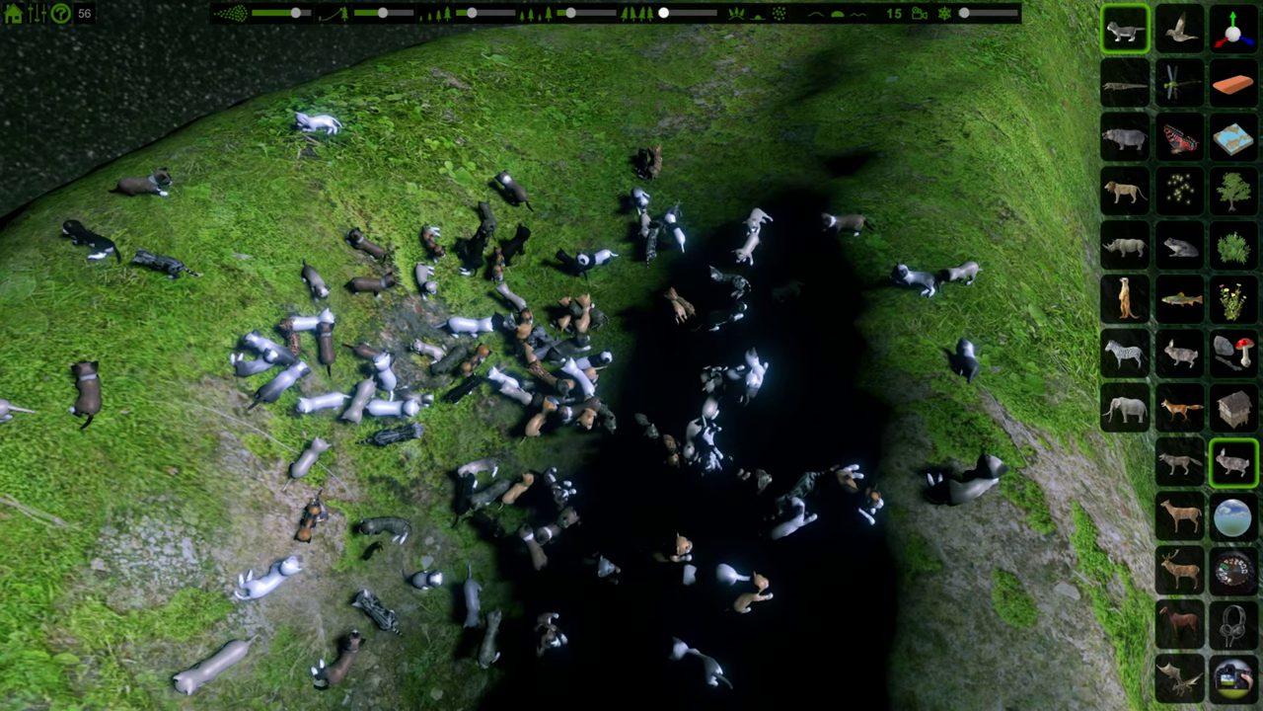
mouse_move(652, 306)
left_mouse_down()
mouse_move(665, 273)
mouse_move(715, 392)
mouse_move(818, 343)
mouse_move(698, 286)
left_mouse_up()
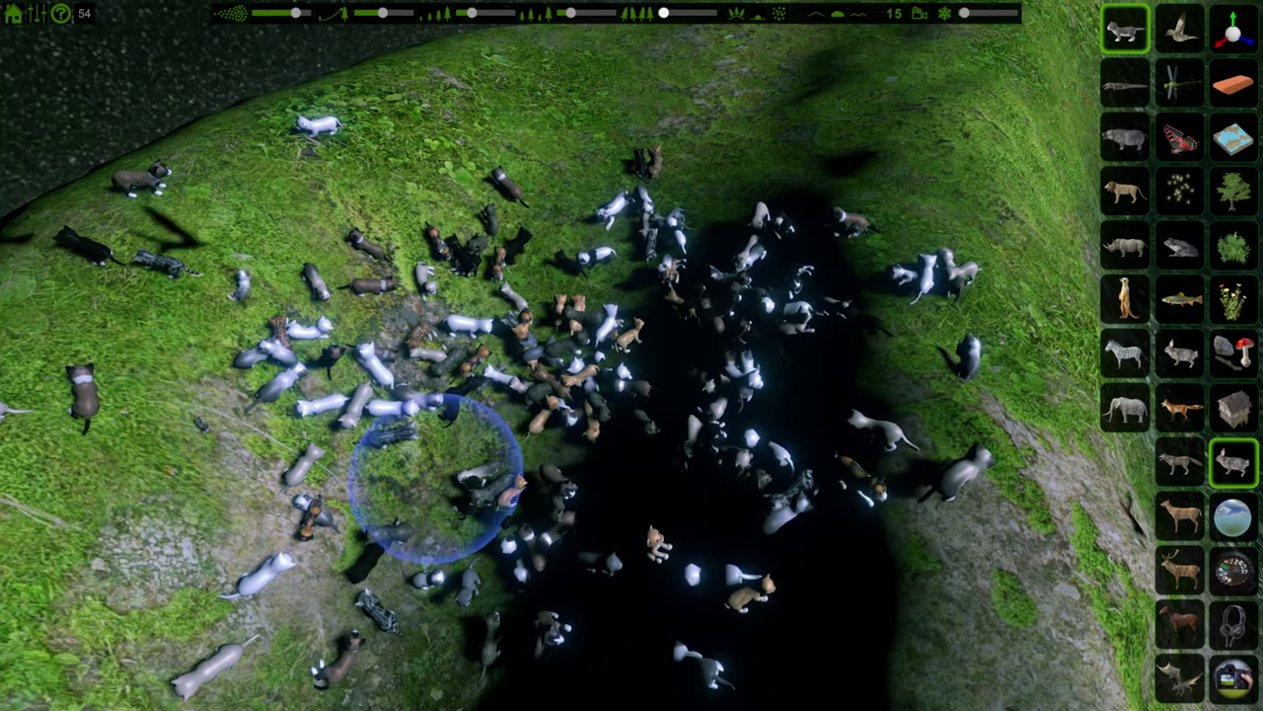
key("a")
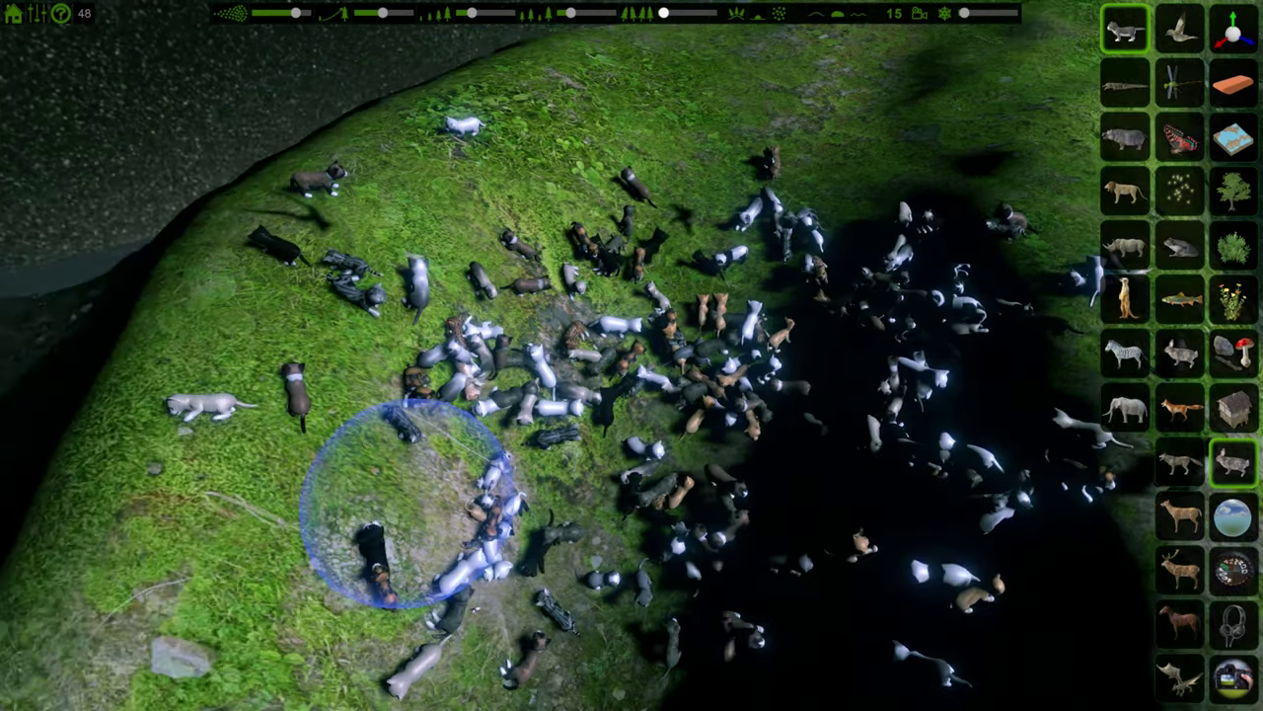
Step: Examine the crowd of cats on the slope up close and from farther away
scroll(958, 483, "up", 6)
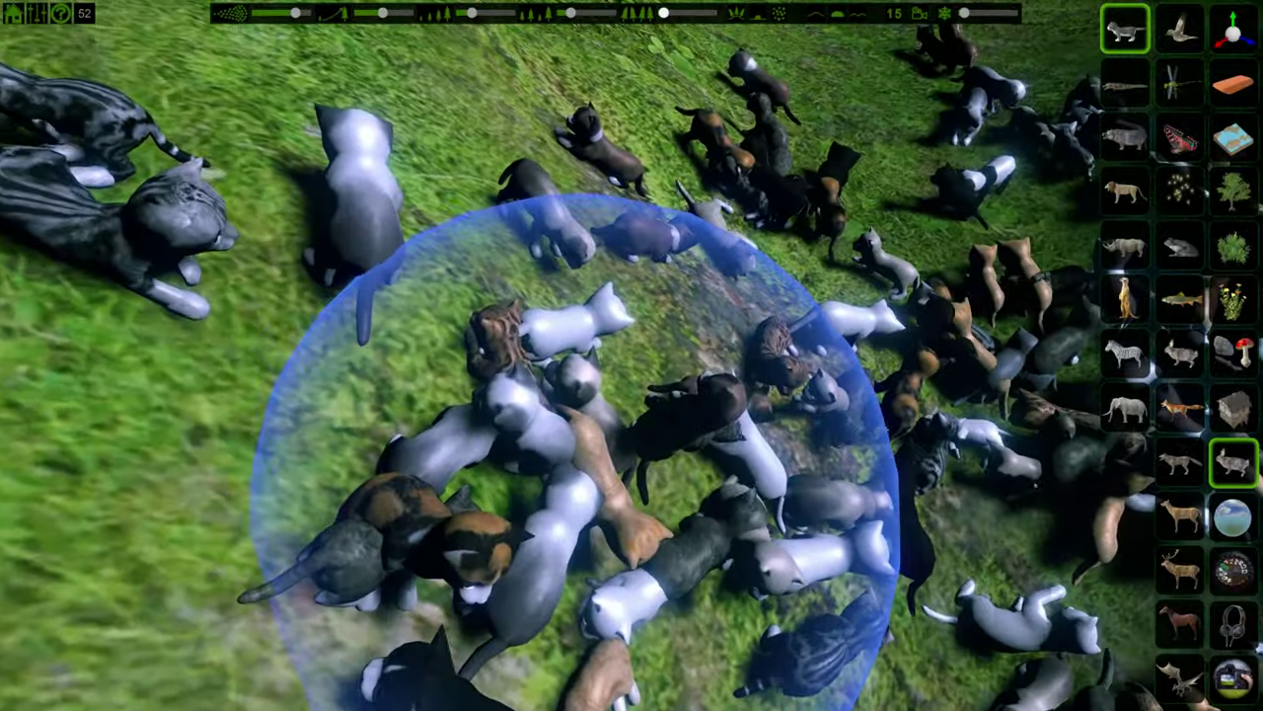
scroll(577, 484, "up", 4)
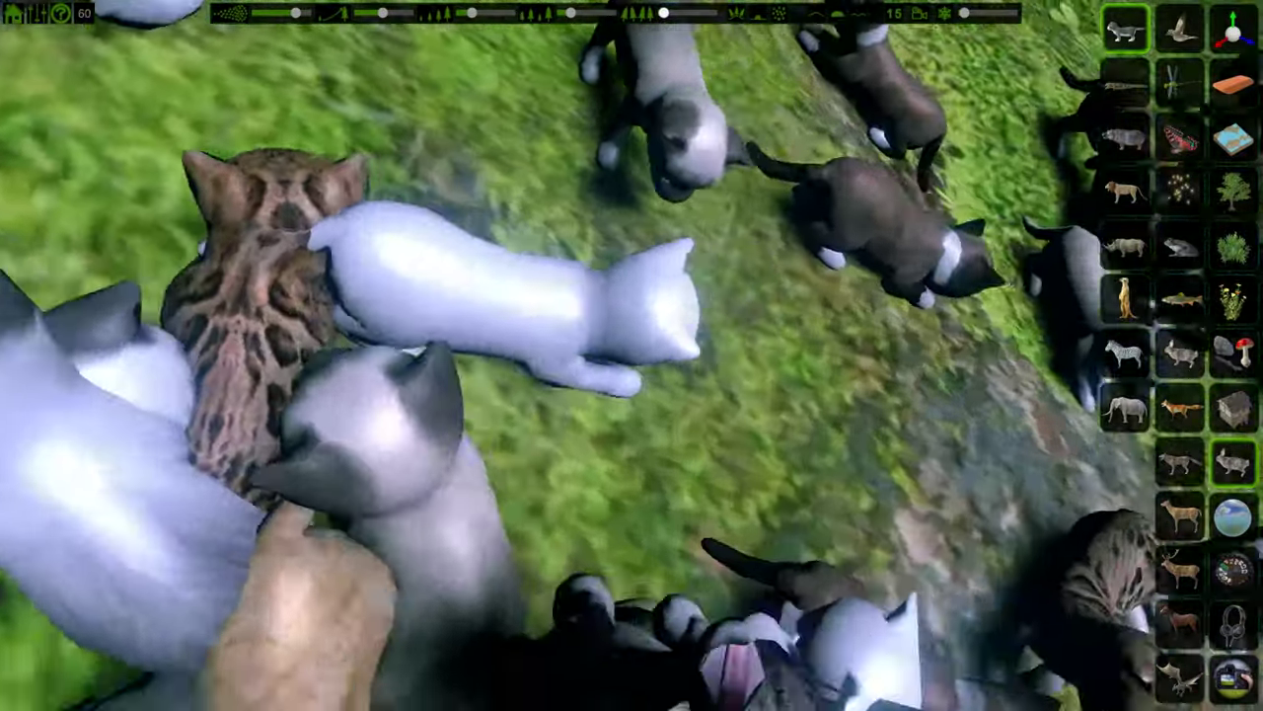
scroll(395, 394, "down", 3)
mouse_move(184, 387)
right_mouse_down()
mouse_move(85, 409)
mouse_move(179, 381)
mouse_move(49, 383)
mouse_move(75, 385)
right_mouse_up()
scroll(119, 380, "up", 3)
scroll(105, 380, "down", 3)
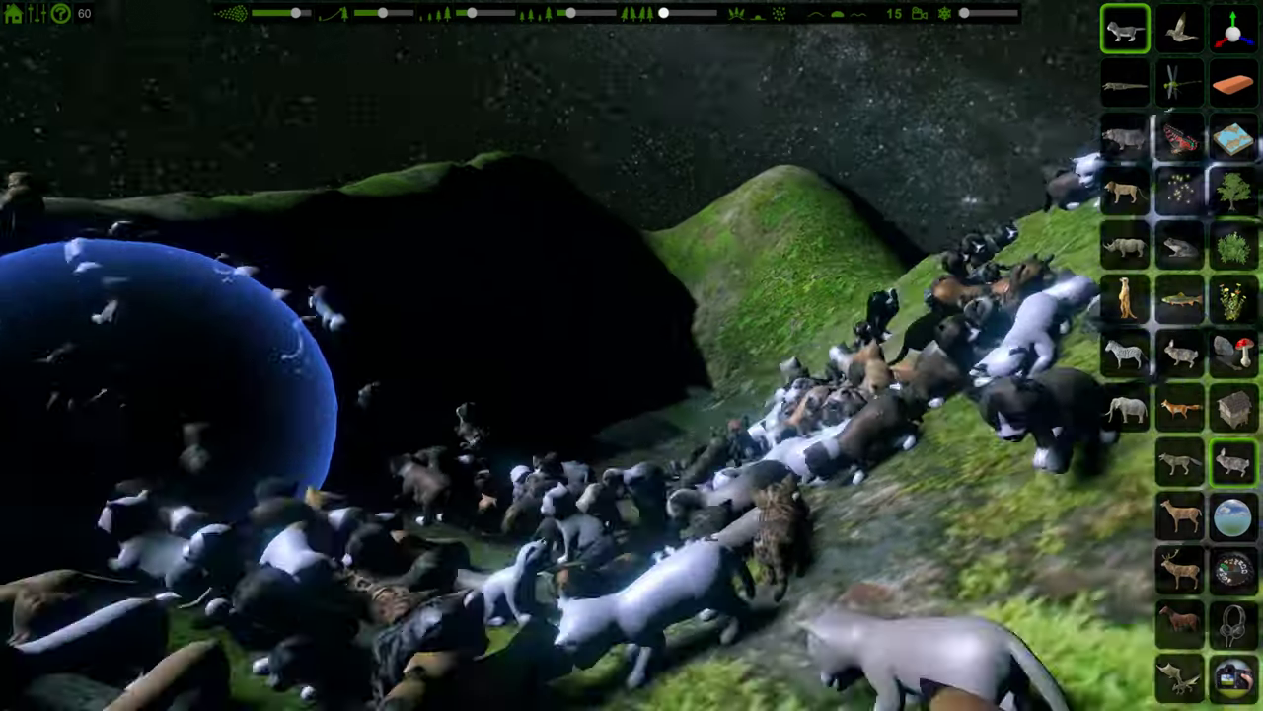
right_click_drag(105, 393, 175, 396)
scroll(174, 397, "down", 3)
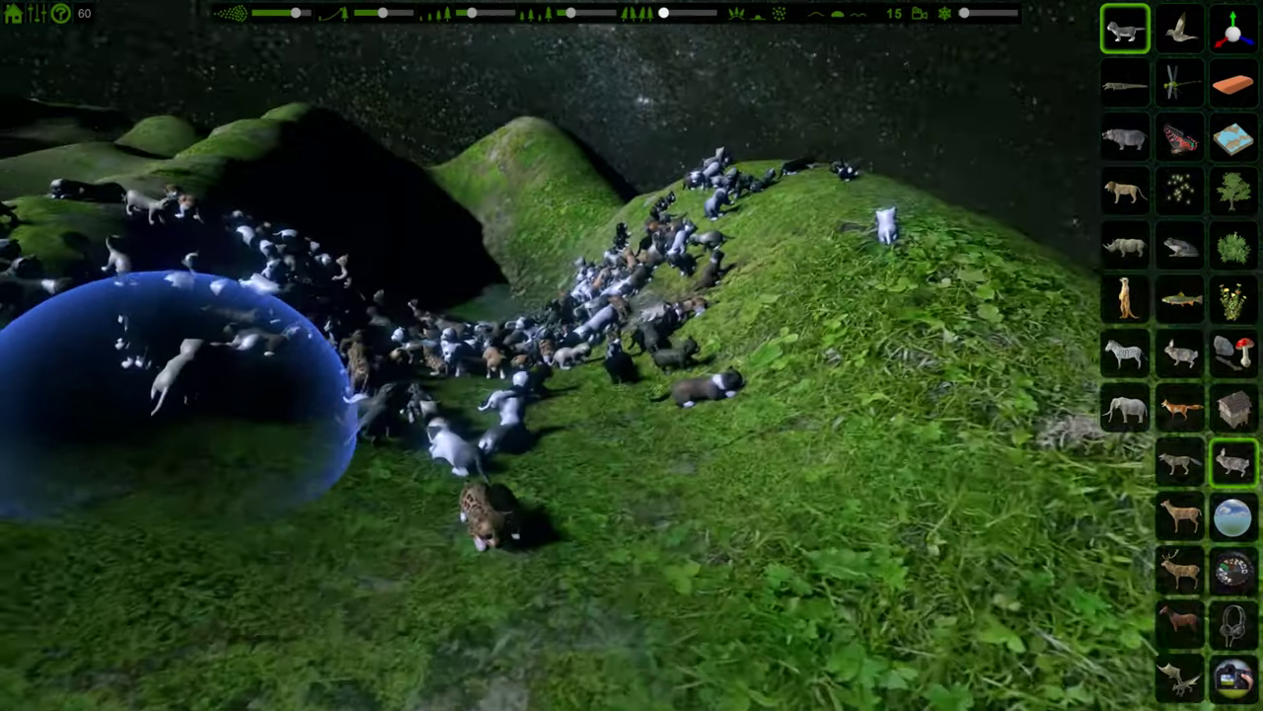
key("s")
key("a")
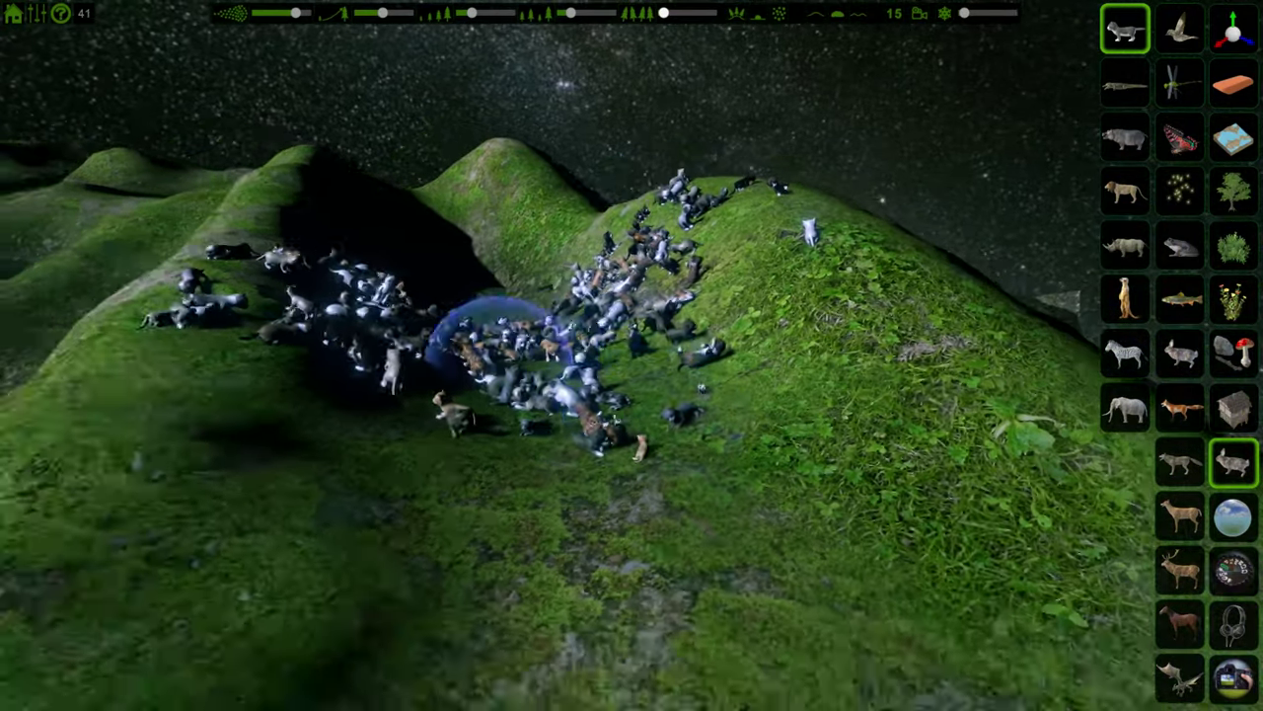
Step: Add more cats along the near edge of the crowd and place a horse in the shallow water beside the ridge
left_click_drag(519, 454, 738, 439)
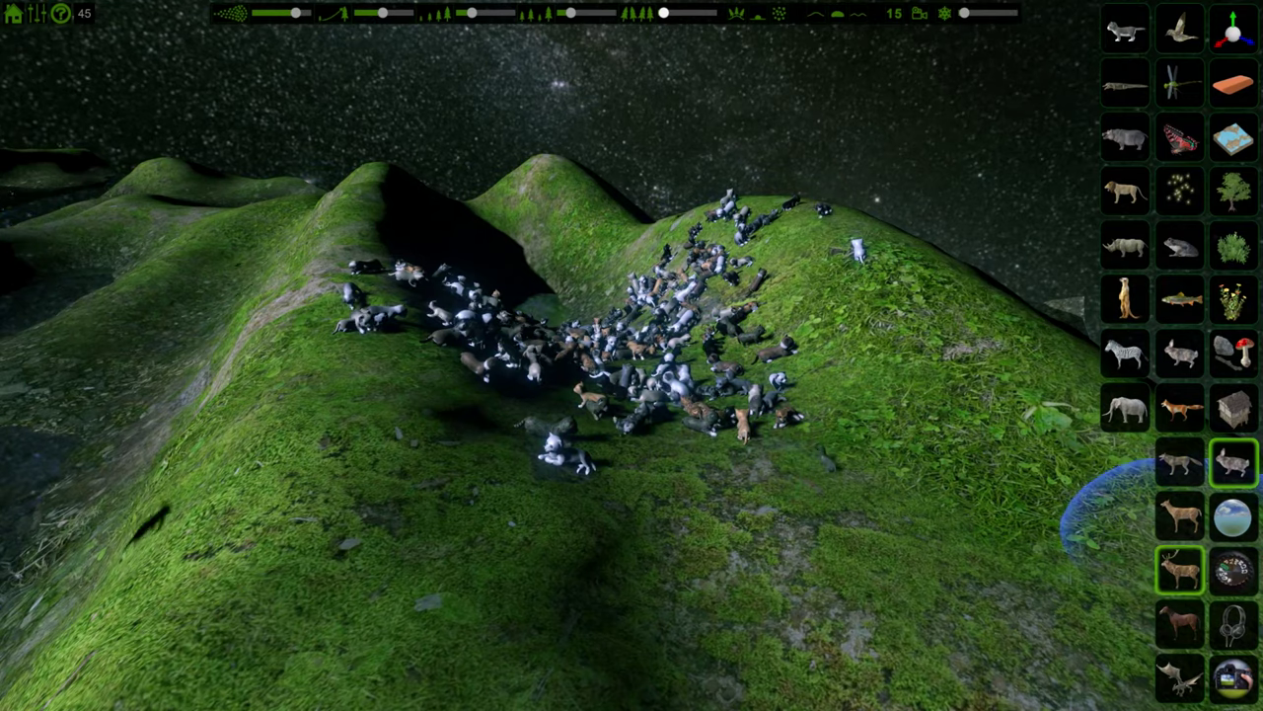
key("a")
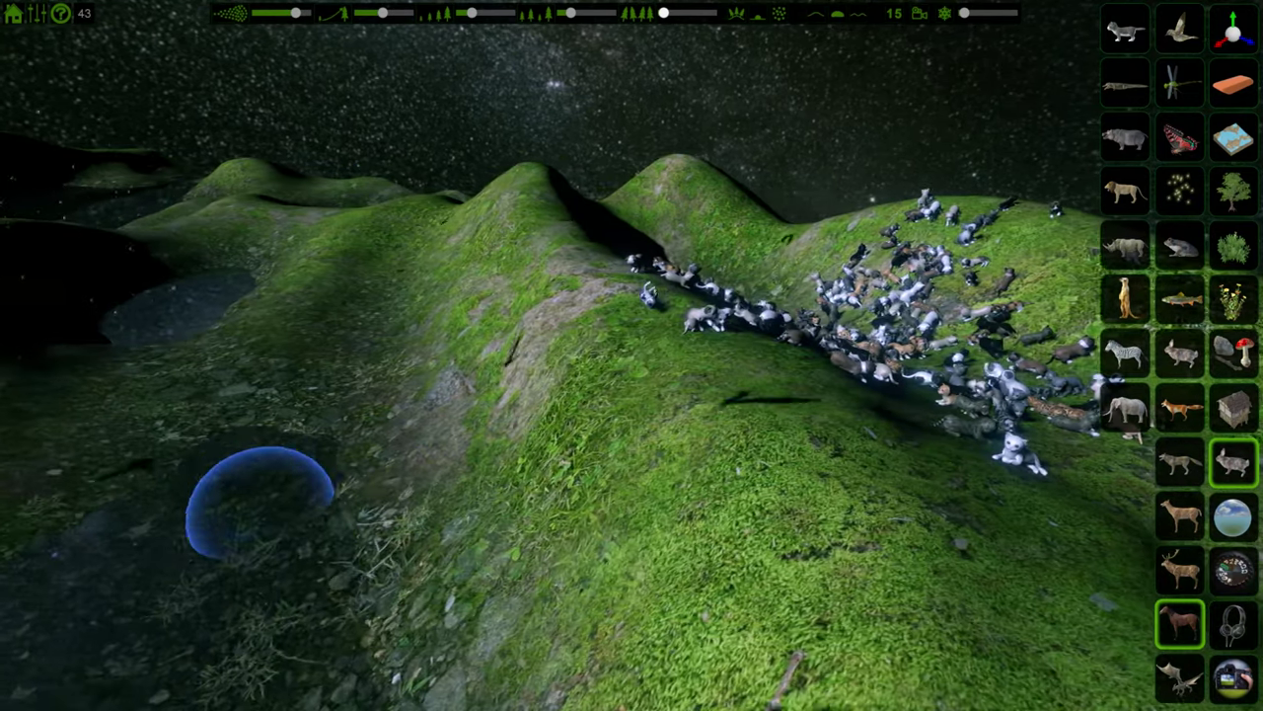
left_click(247, 502)
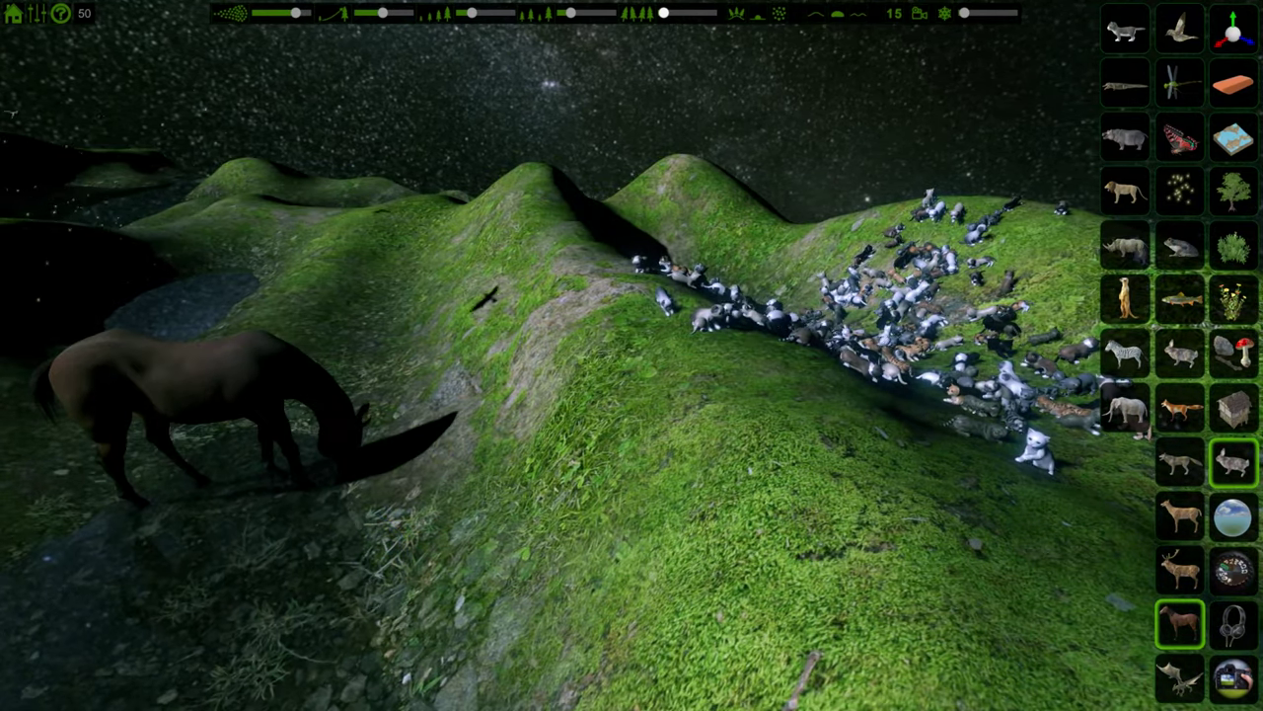
Step: Place fantasy creatures, including club-wielding ogres, a large troll and a dragon, in the water and on the ridges near the lion
left_click(1180, 679)
left_click(552, 454)
key("s")
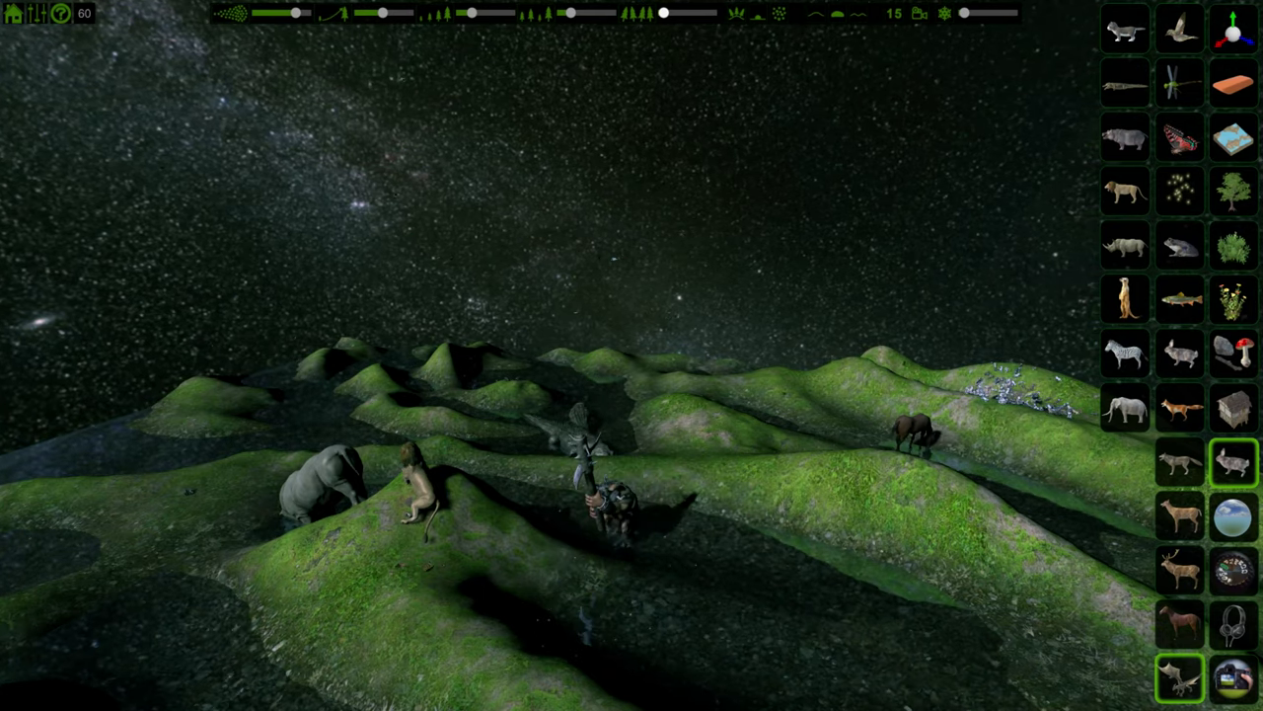
key("w")
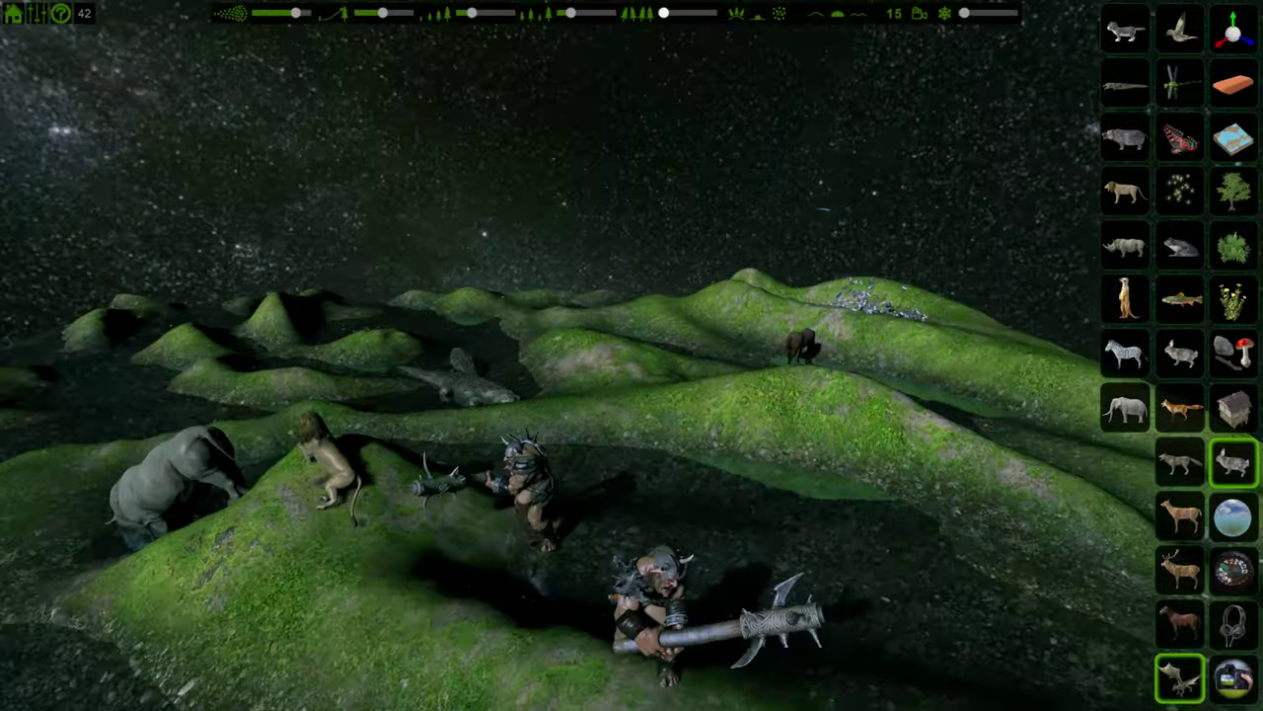
key("w")
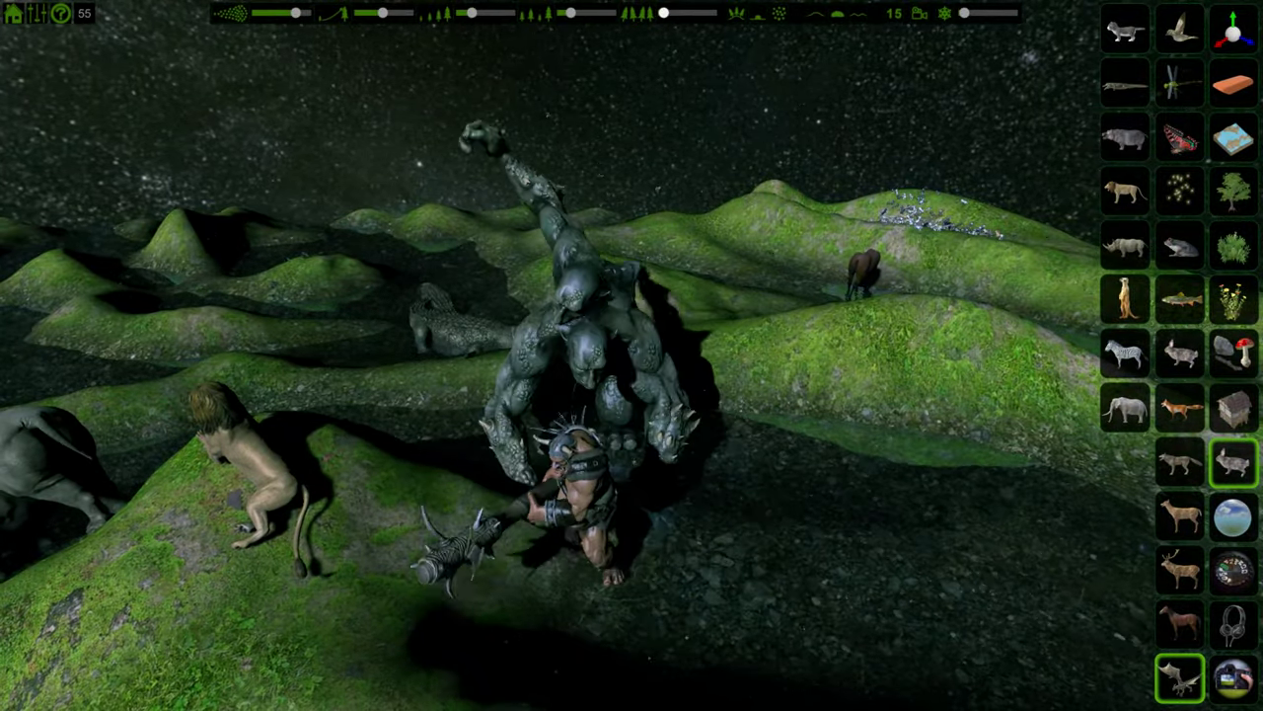
key("s")
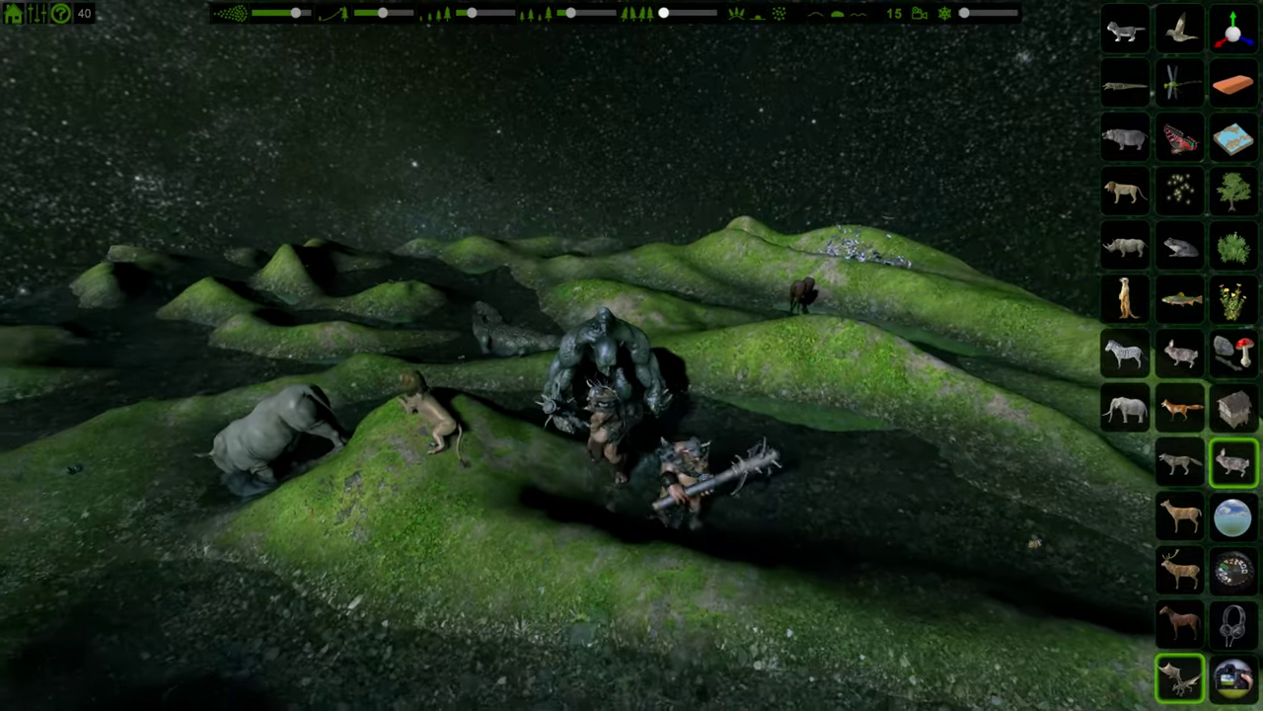
key("w")
key("a")
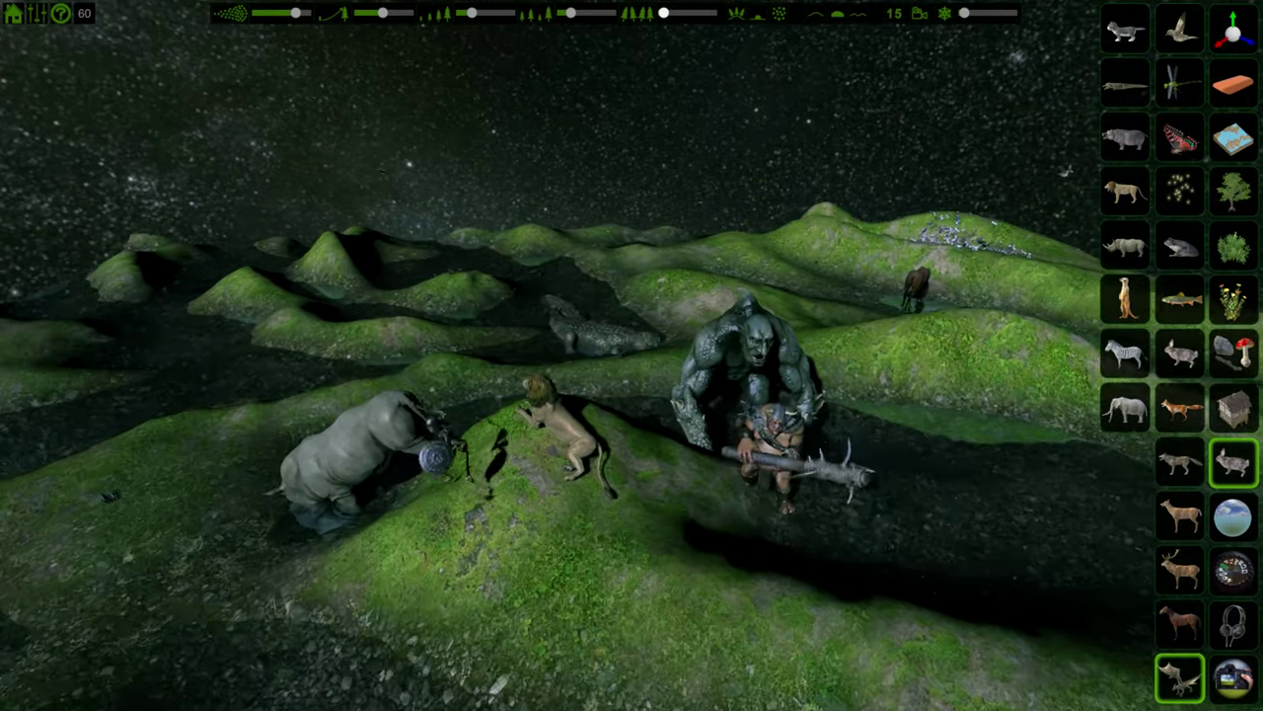
key("a")
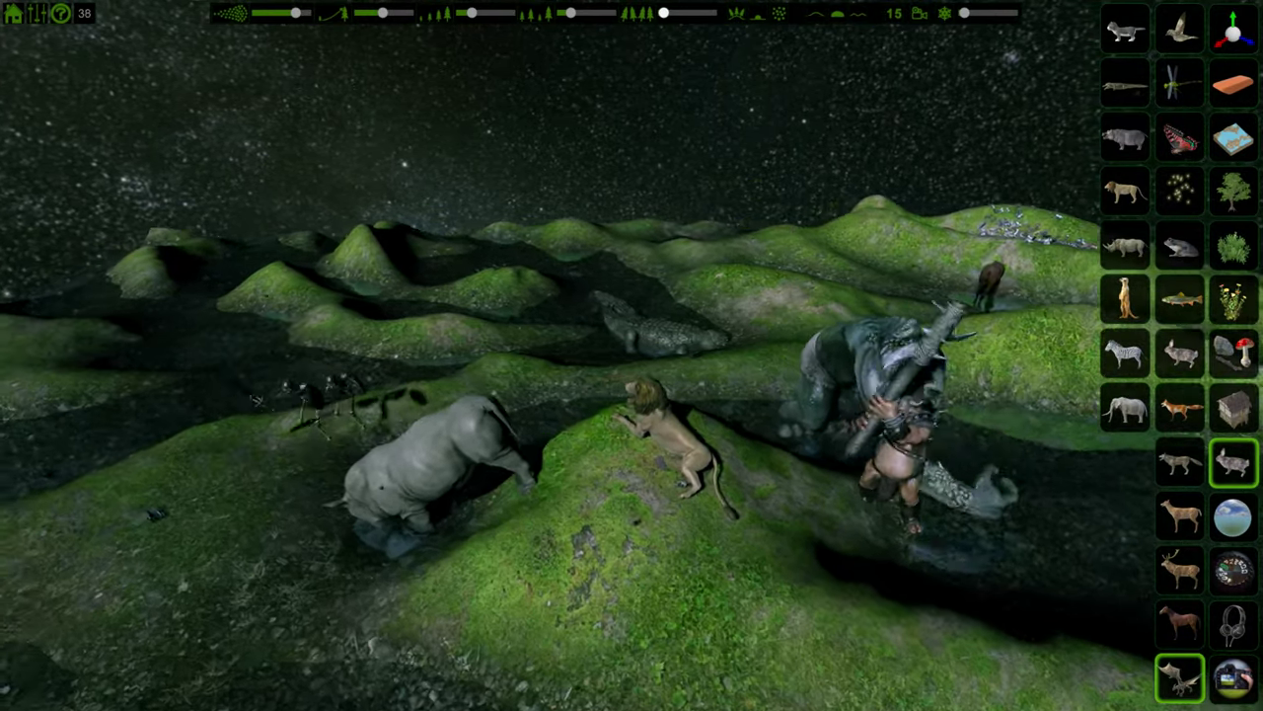
key("w")
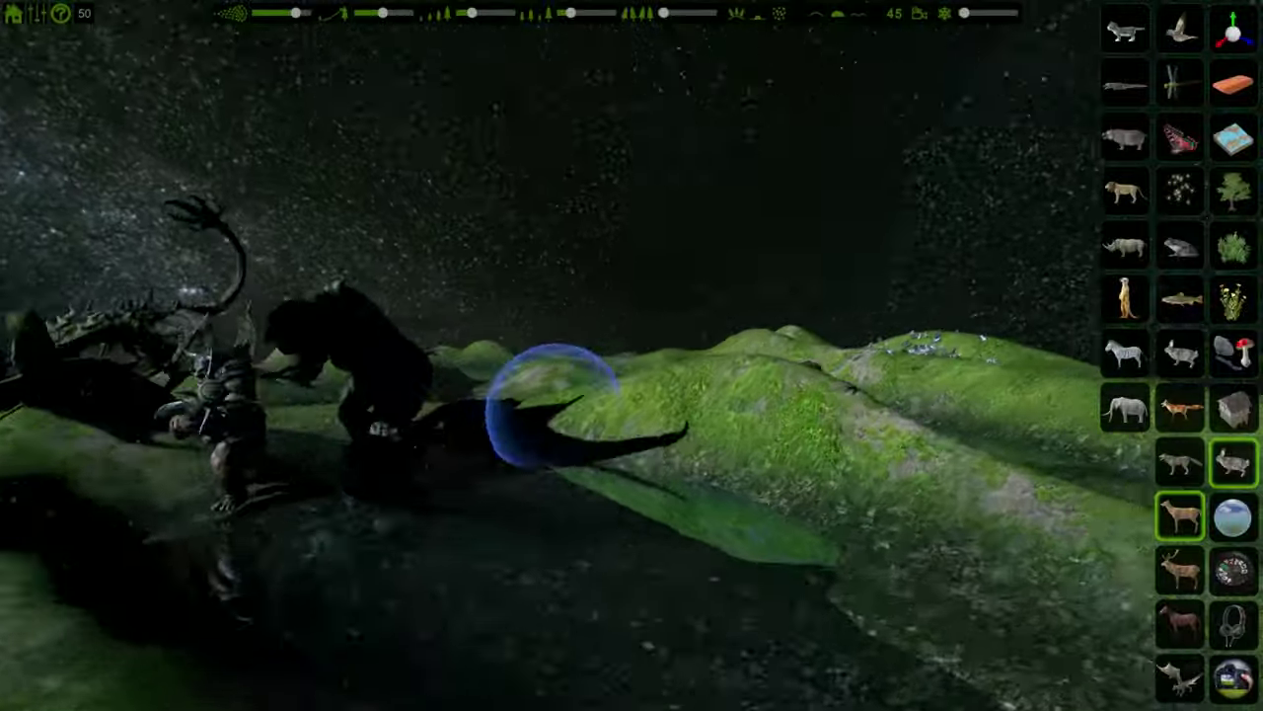
Step: Rotate the sun's position in the starry sky
key("w")
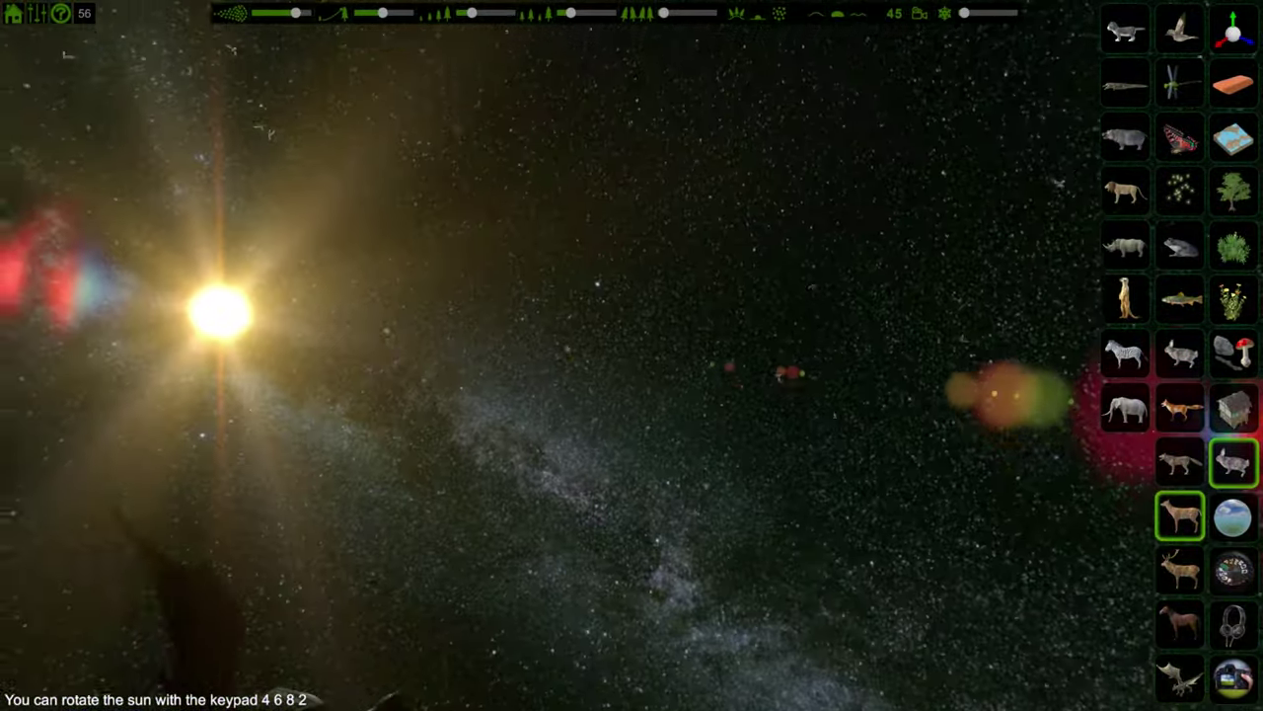
key("KP_2")
key("KP_6")
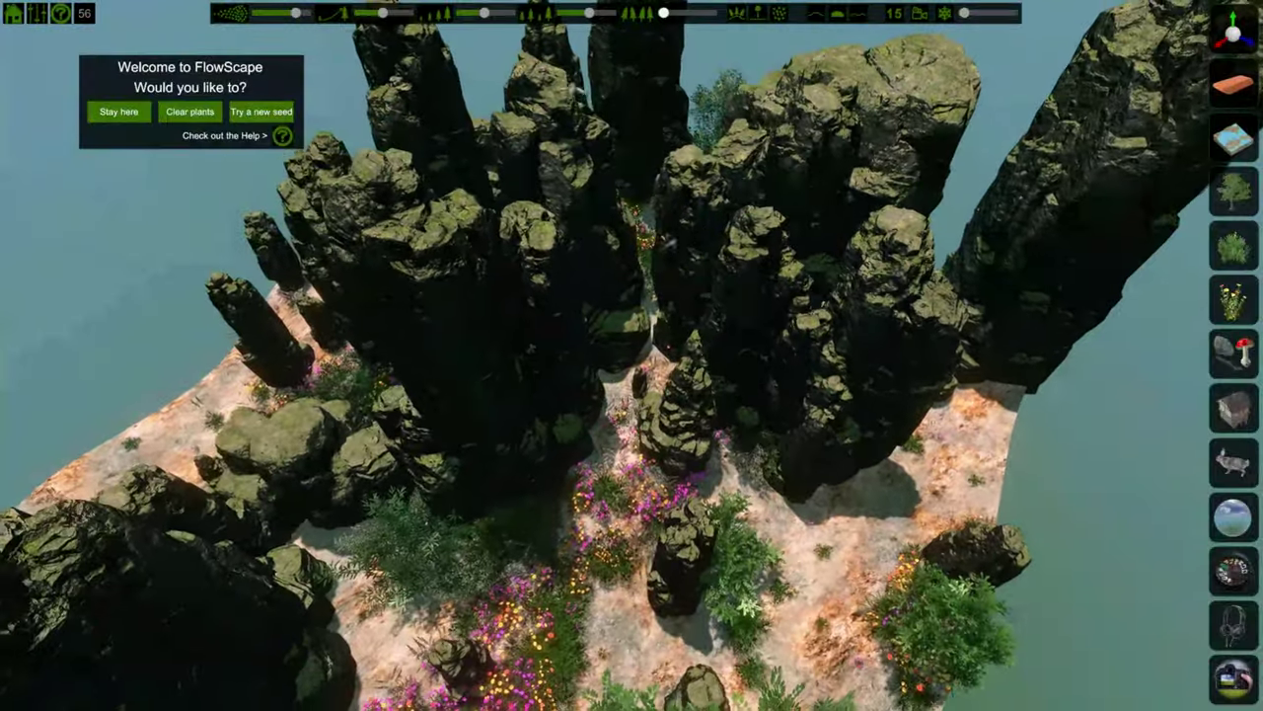
Step: Start a new scene to replace the rock-pillar landscape, and another to replace the bare rocky mountain terrain
key("w")
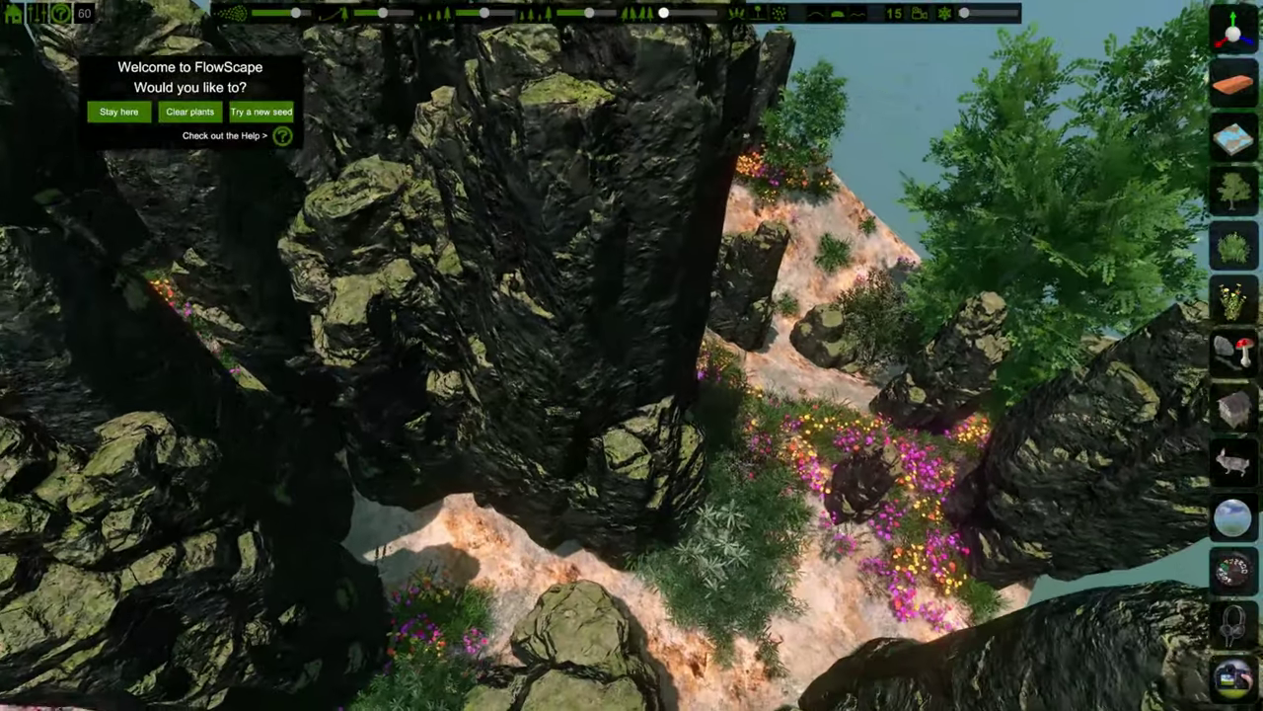
left_click(12, 13)
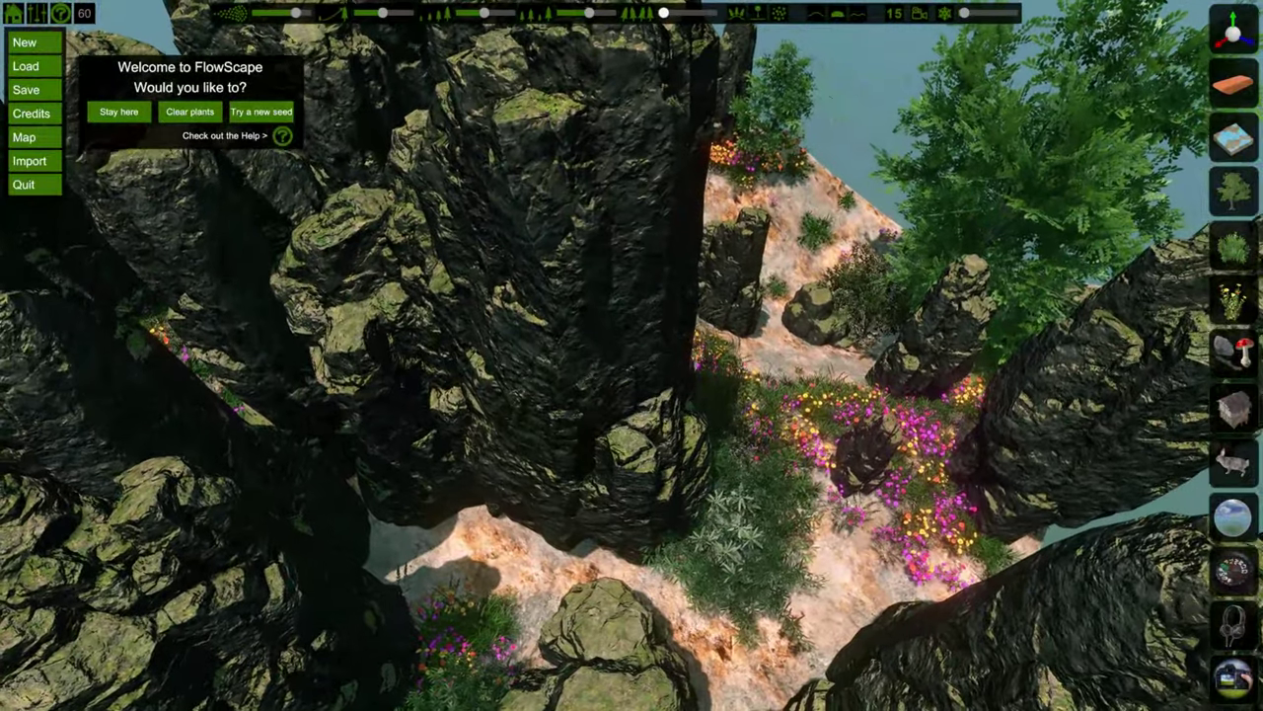
left_click(34, 43)
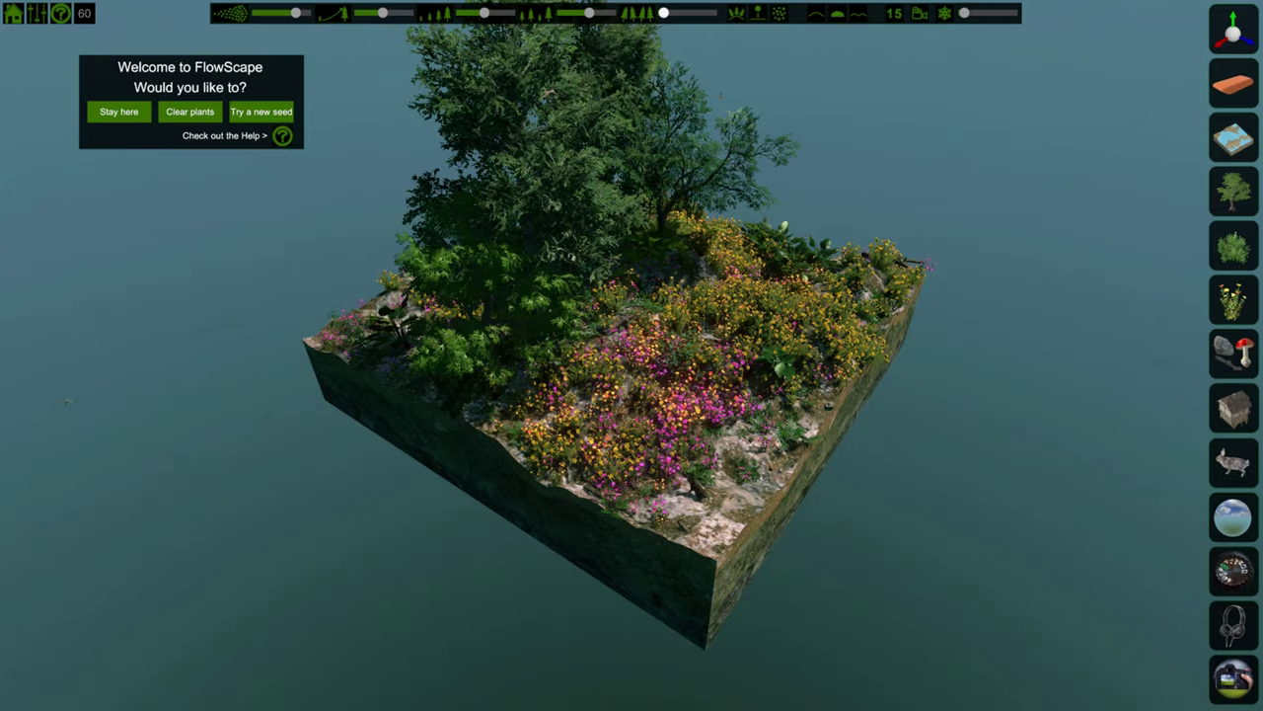
key("w")
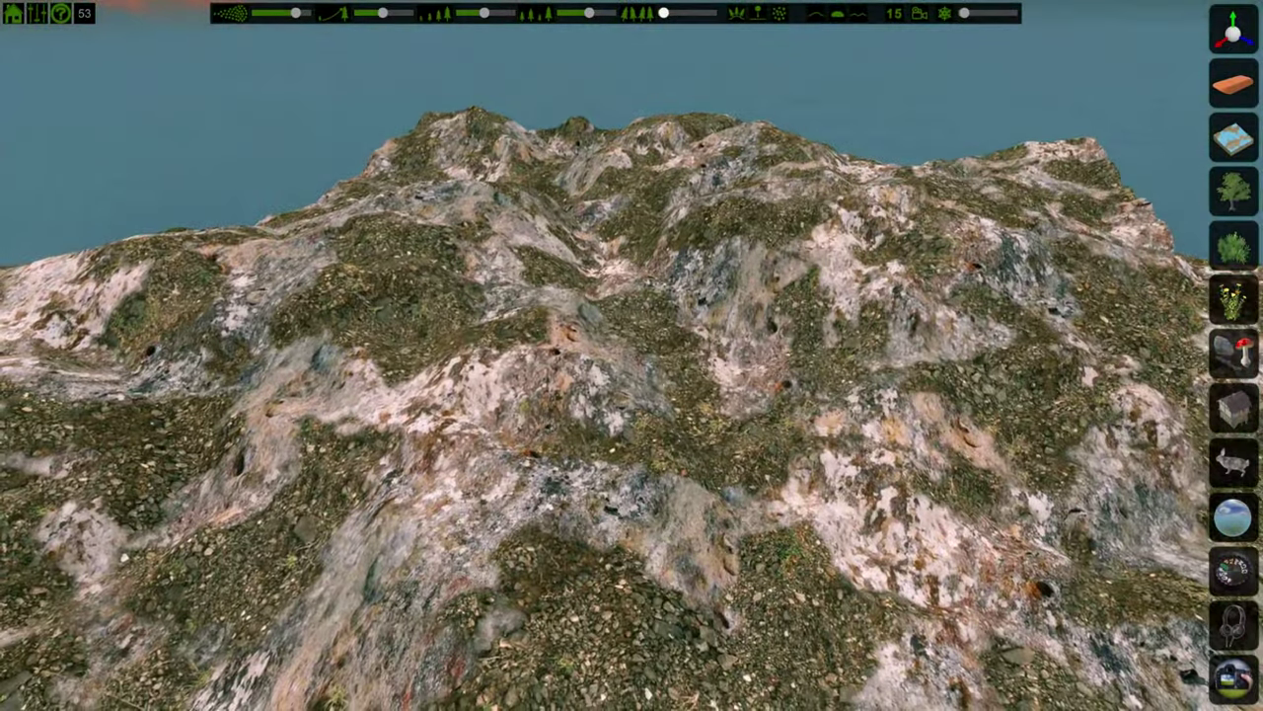
left_click(13, 14)
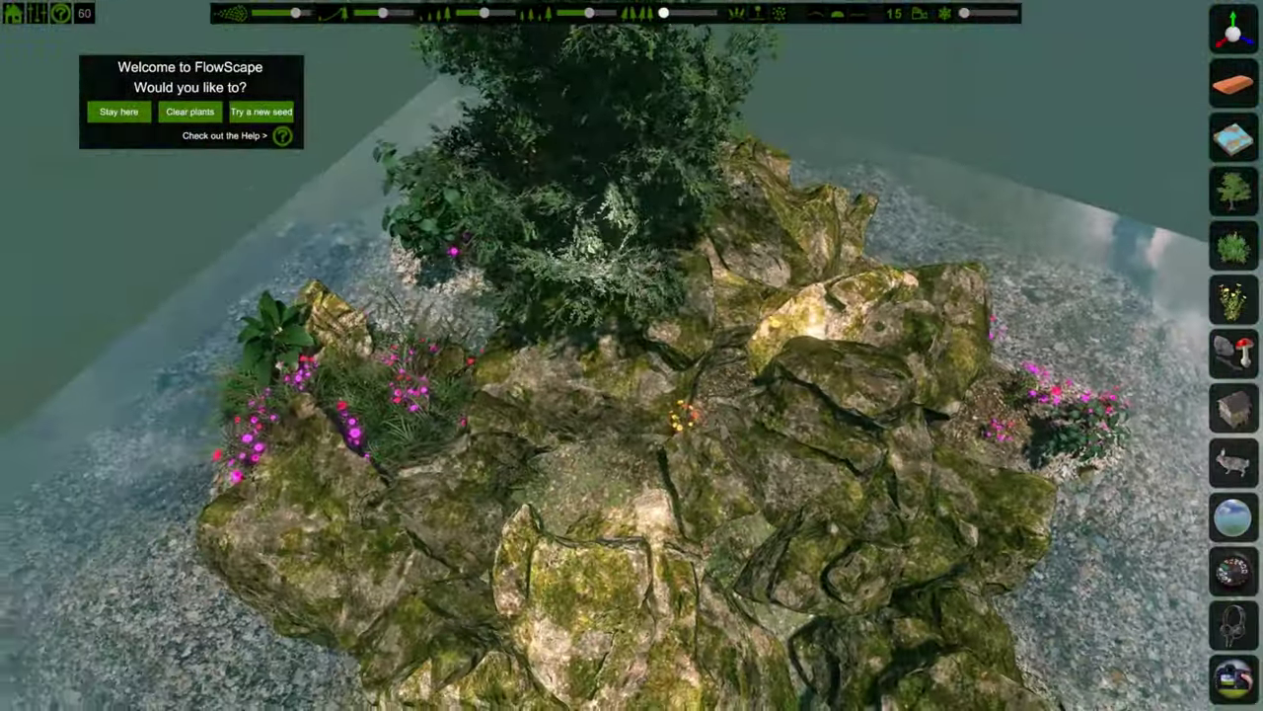
Step: Open the ambient sound options for the rocky island landscape in the water
key("w")
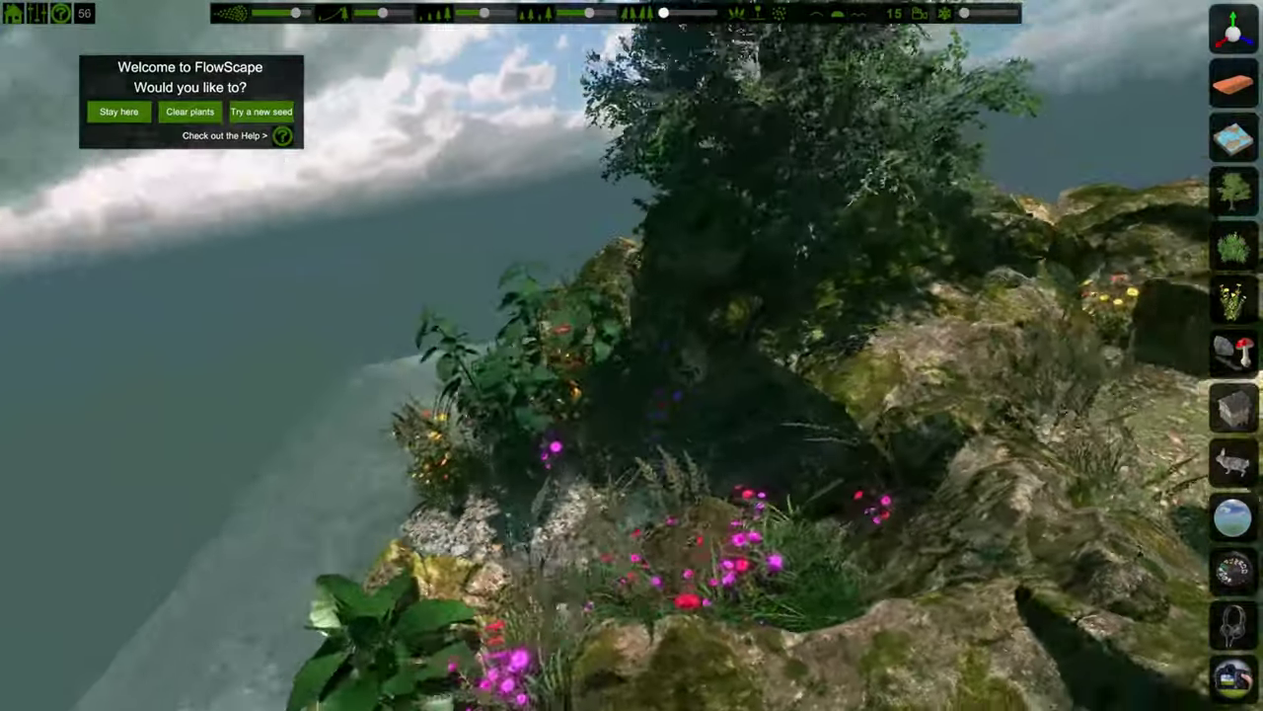
left_click(1234, 625)
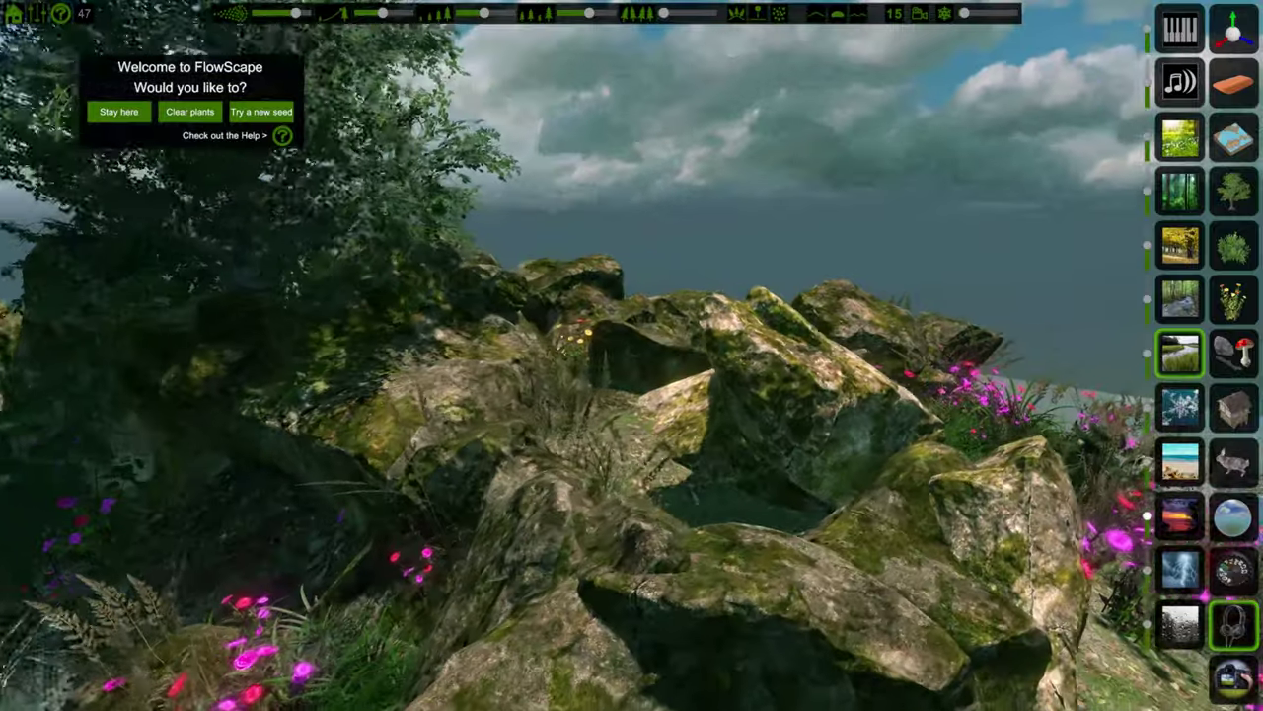
key("s")
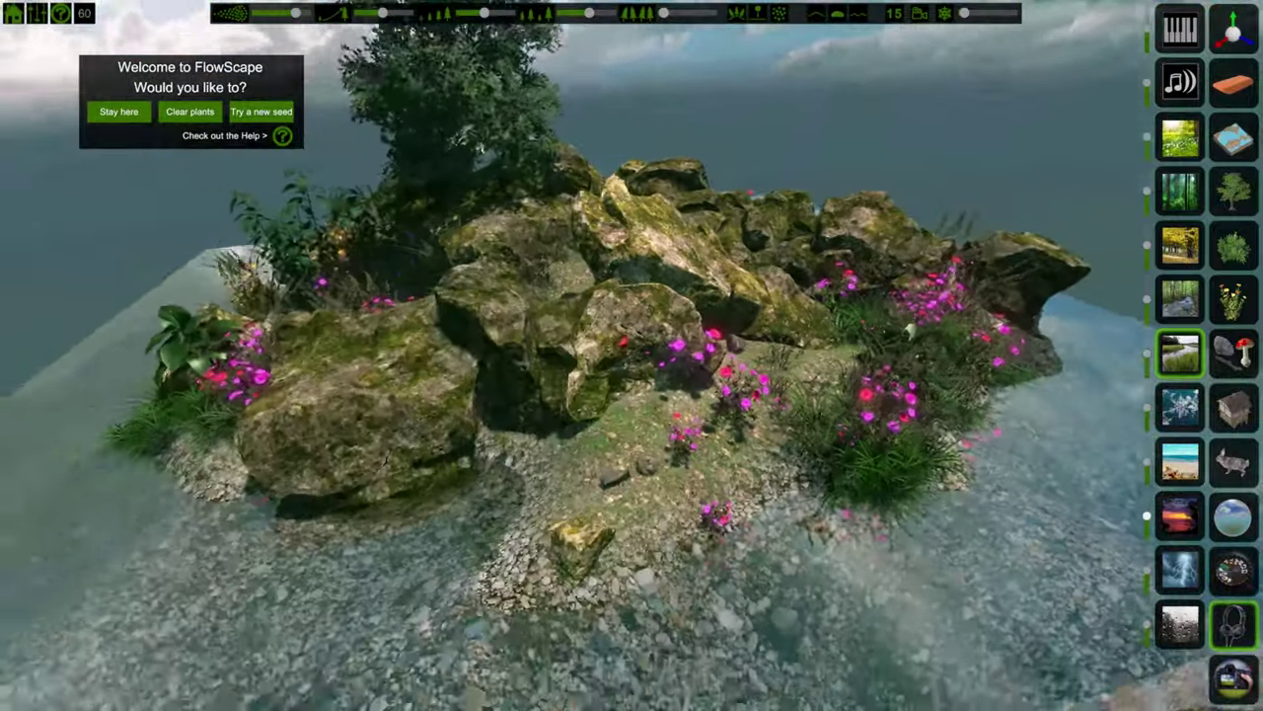
Step: Open the camera and graphics settings over the flower-covered island
key("Escape")
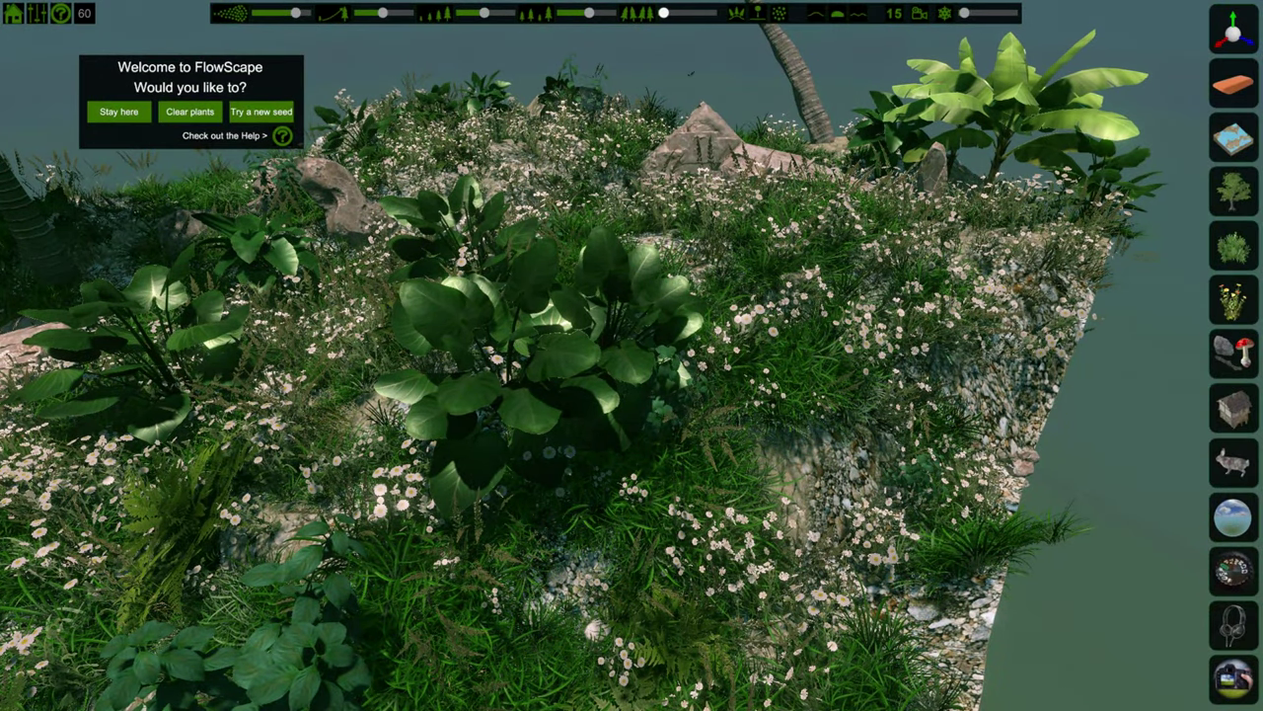
key("Escape")
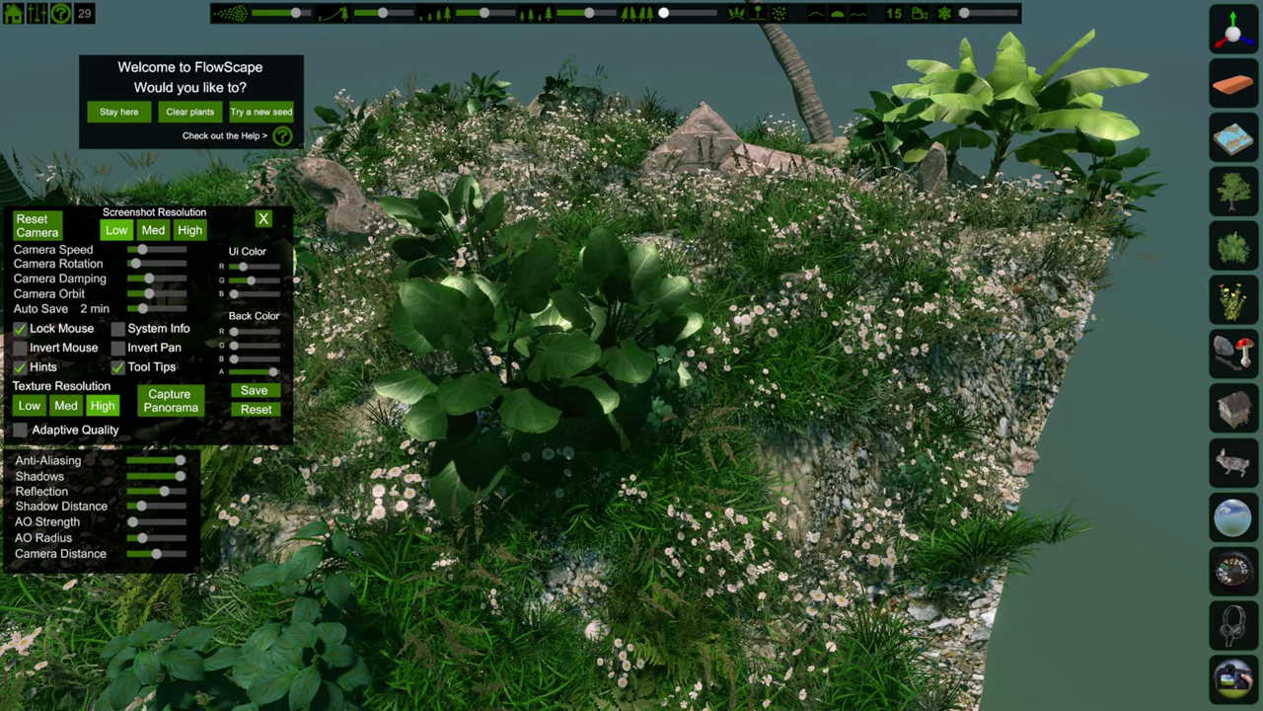
Step: Play the piano ambient track, adjust its volume, and switch to the music-note track instead
left_click(1233, 625)
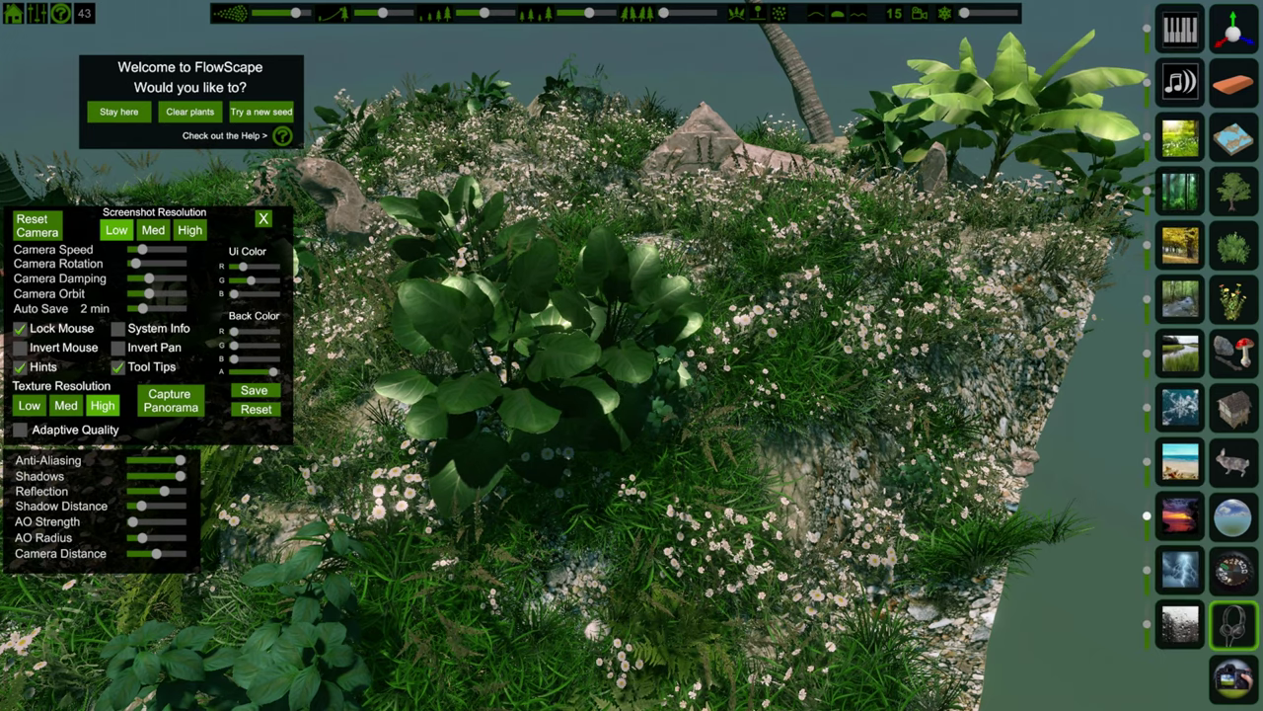
left_click(1181, 29)
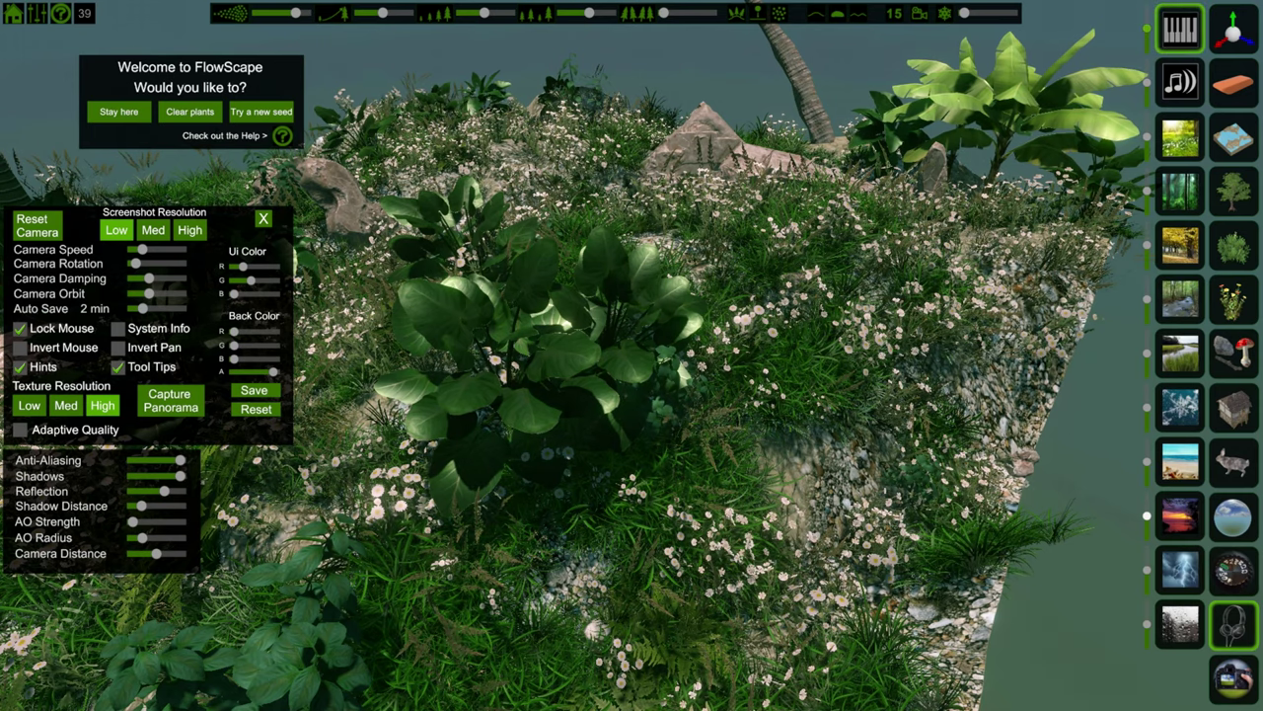
left_click_drag(1147, 28, 1147, 24)
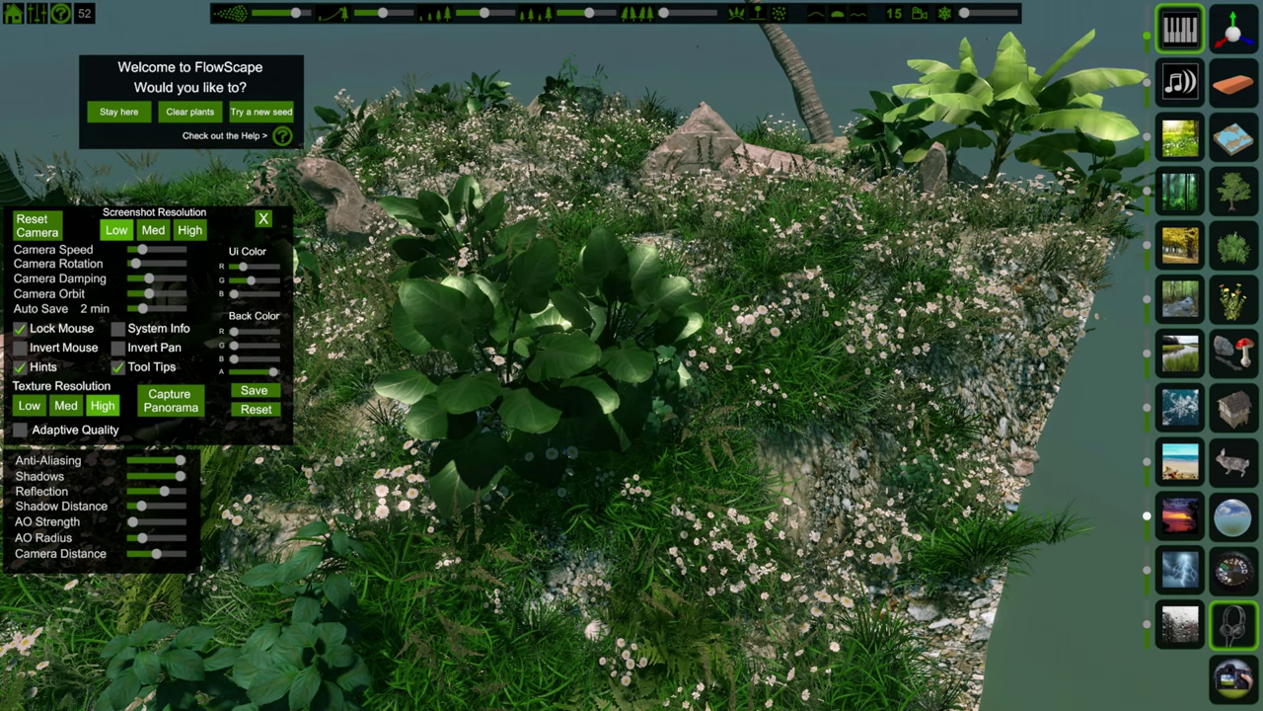
left_click(1181, 30)
left_click(1180, 82)
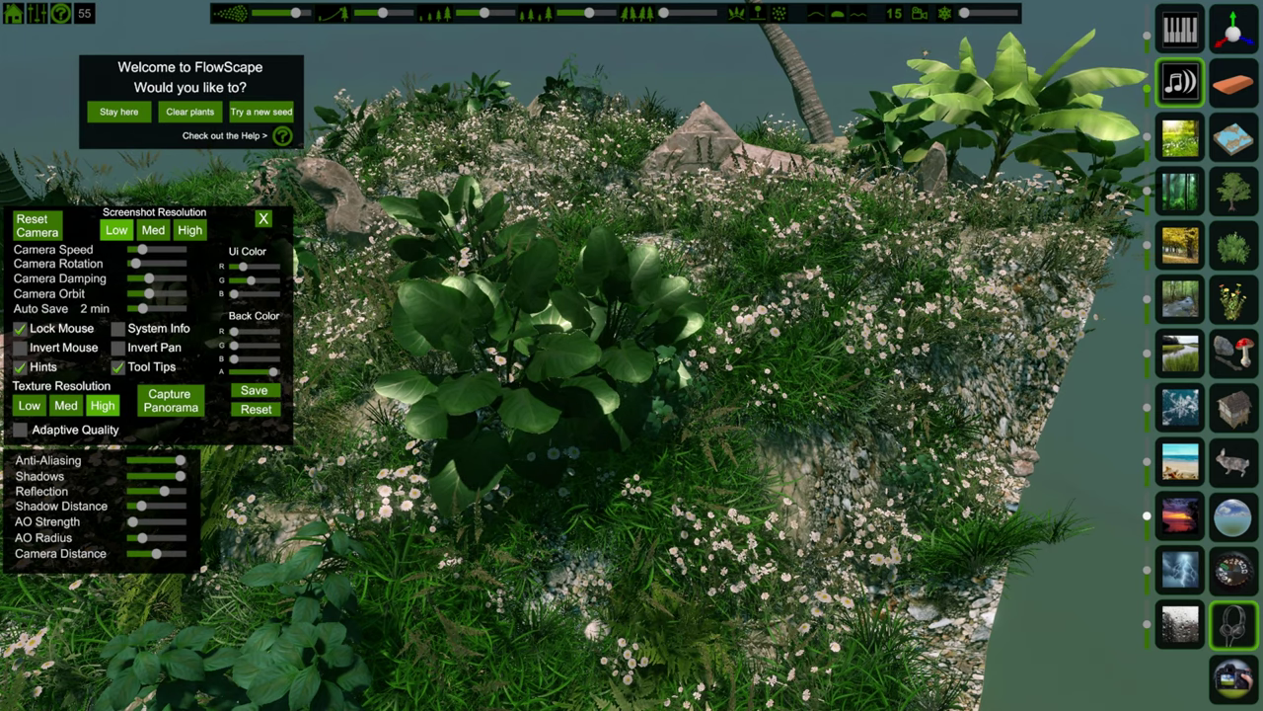
Step: Read through the help guide's Ansel, Import, Navigation and Painting pages, and close the guide
right_click_drag(632, 356, 632, 197)
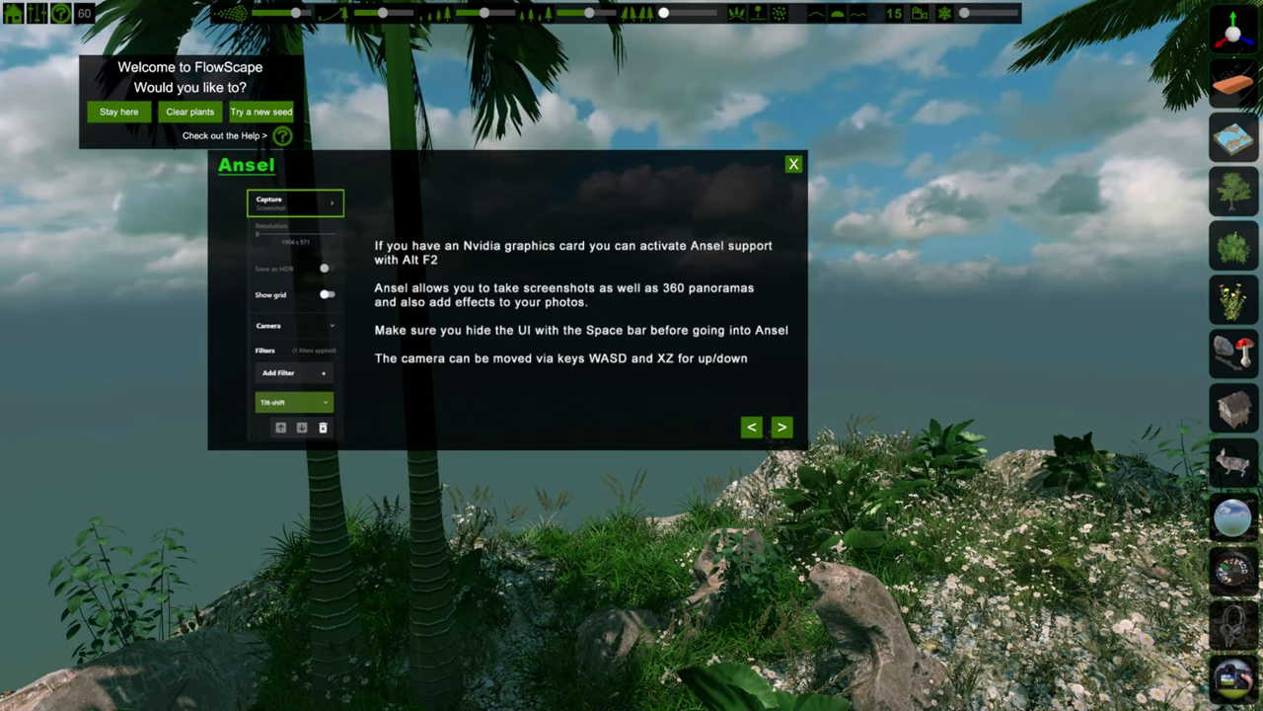
left_click(782, 428)
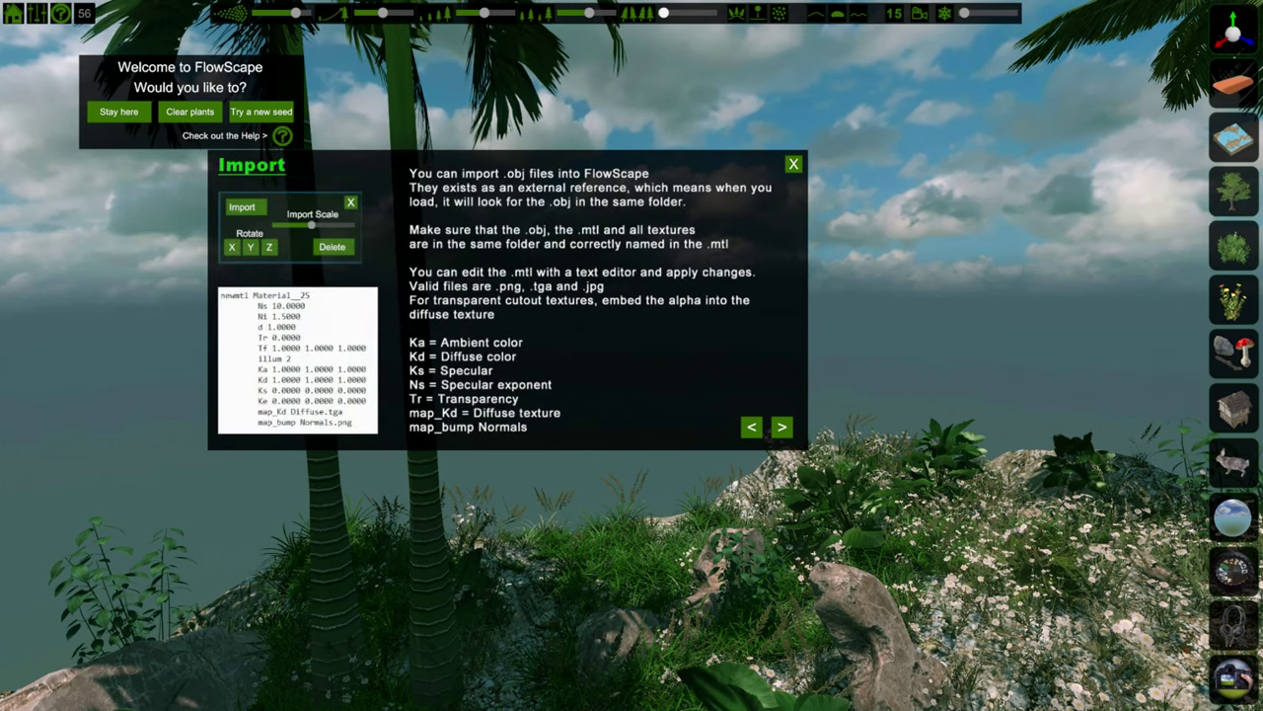
left_click(782, 427)
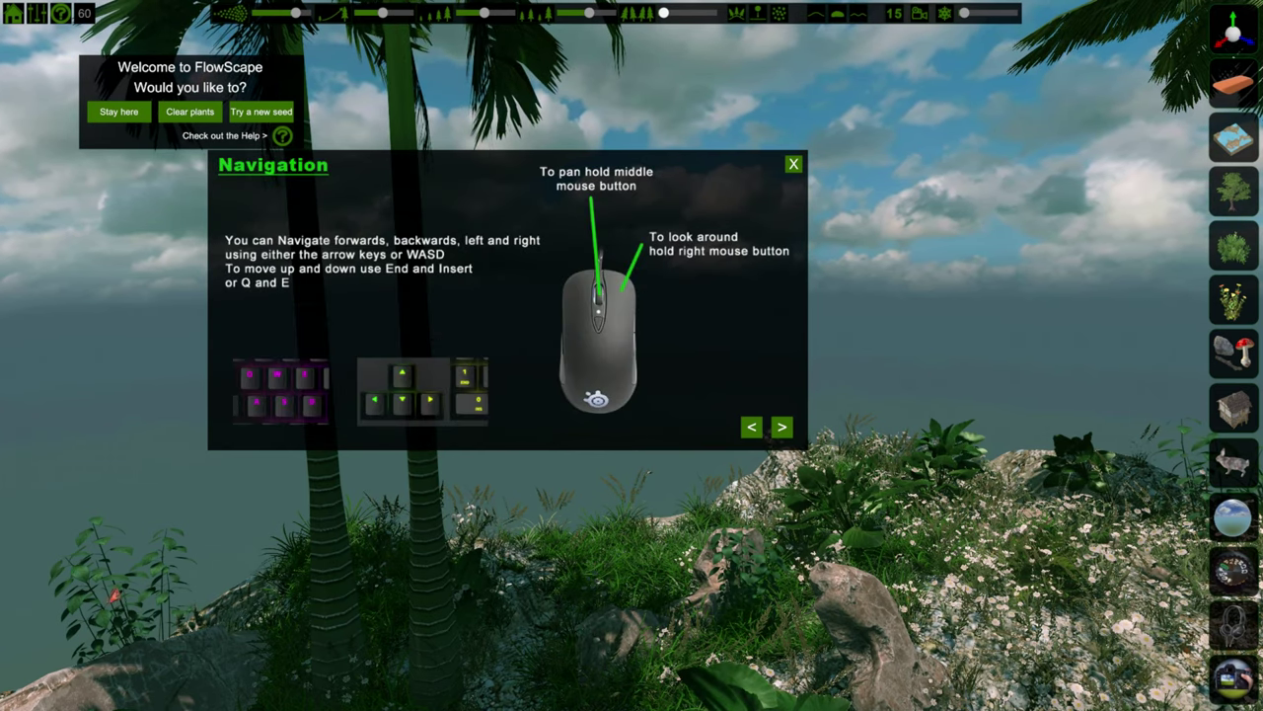
left_click(752, 427)
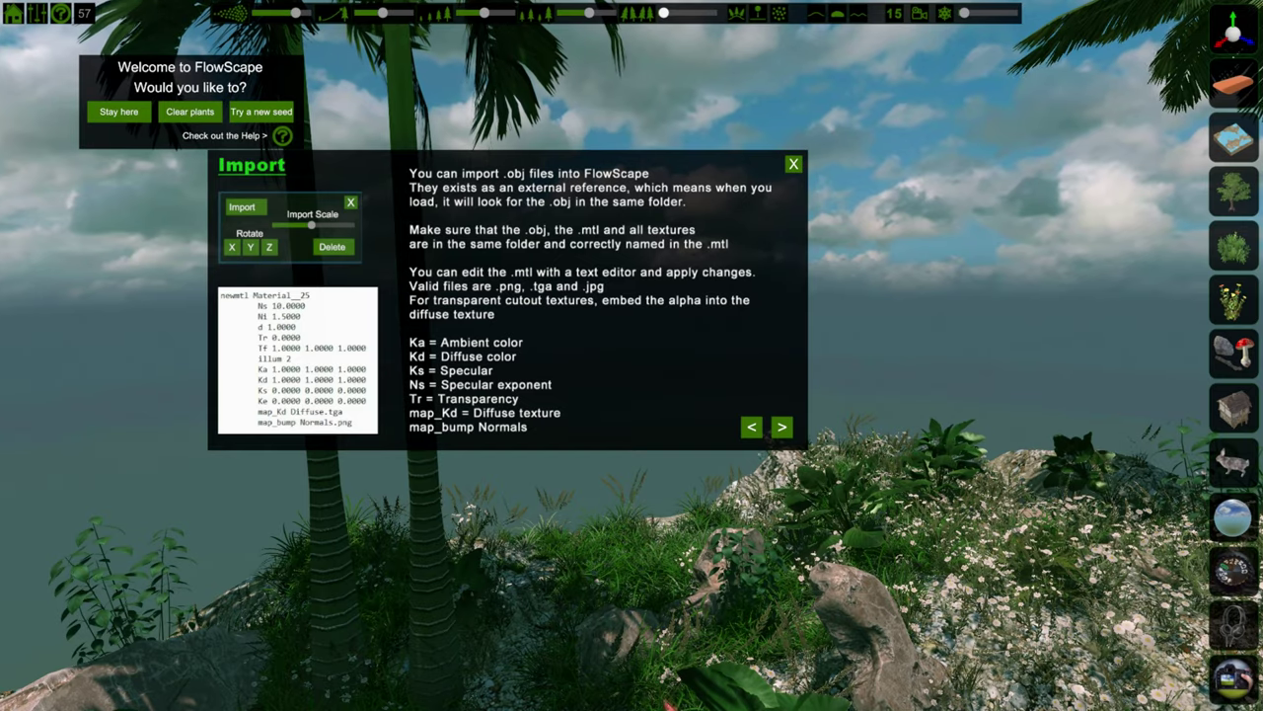
left_click(782, 427)
left_click(782, 427)
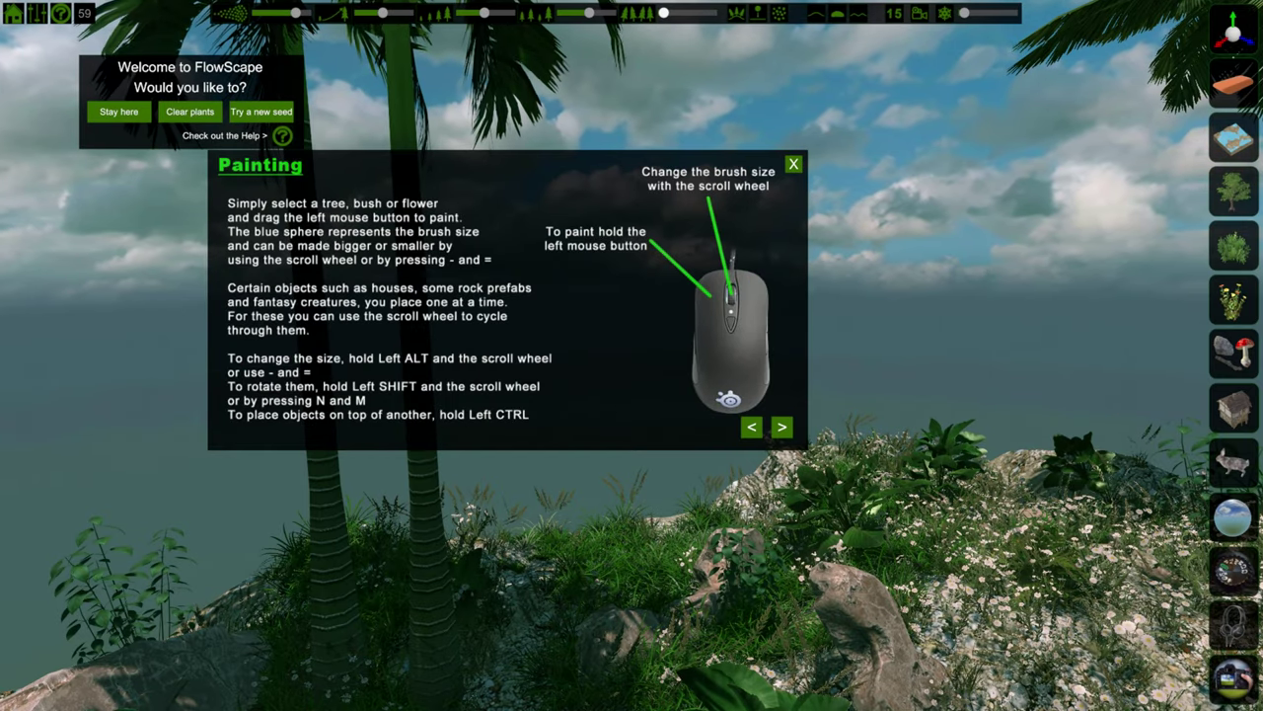
left_click(793, 165)
Step: Fly around the island to examine its daisies, broad-leaved plants, rocks, palms and butterflies up close
mouse_move(794, 165)
right_mouse_down()
mouse_move(790, 316)
mouse_move(878, 365)
mouse_move(903, 306)
mouse_move(1051, 178)
right_mouse_up()
key("w")
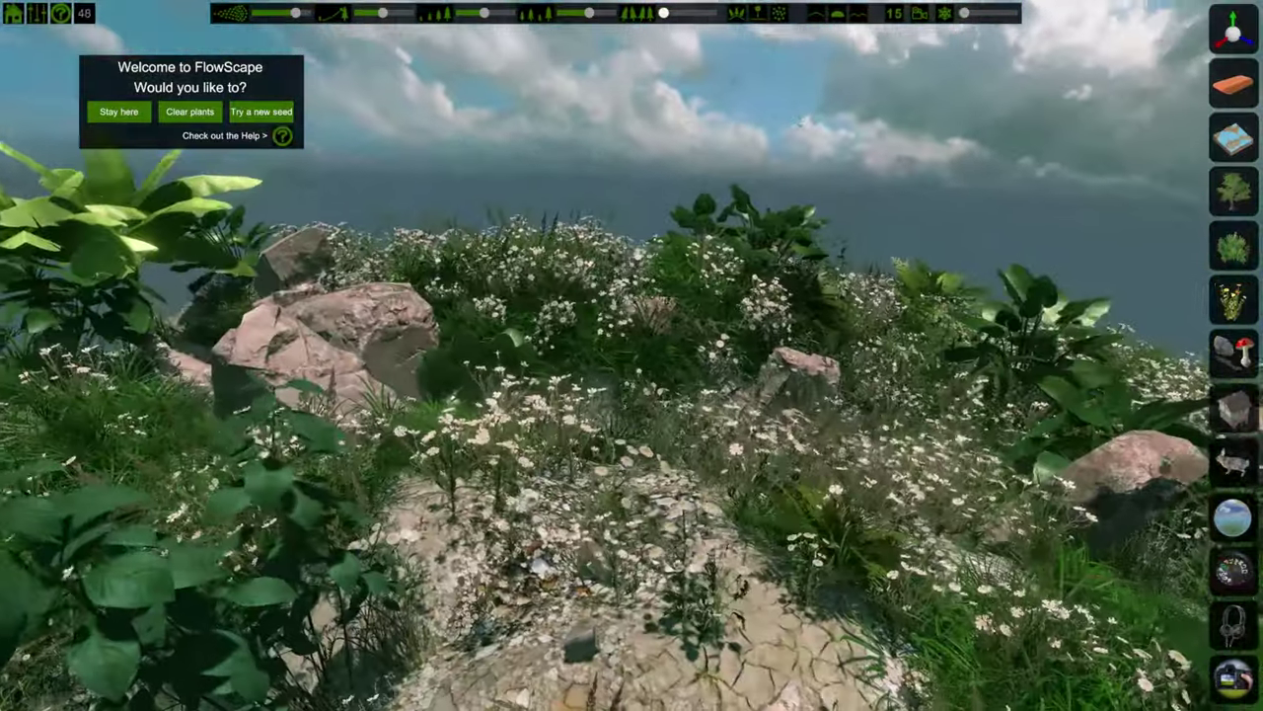
key("w")
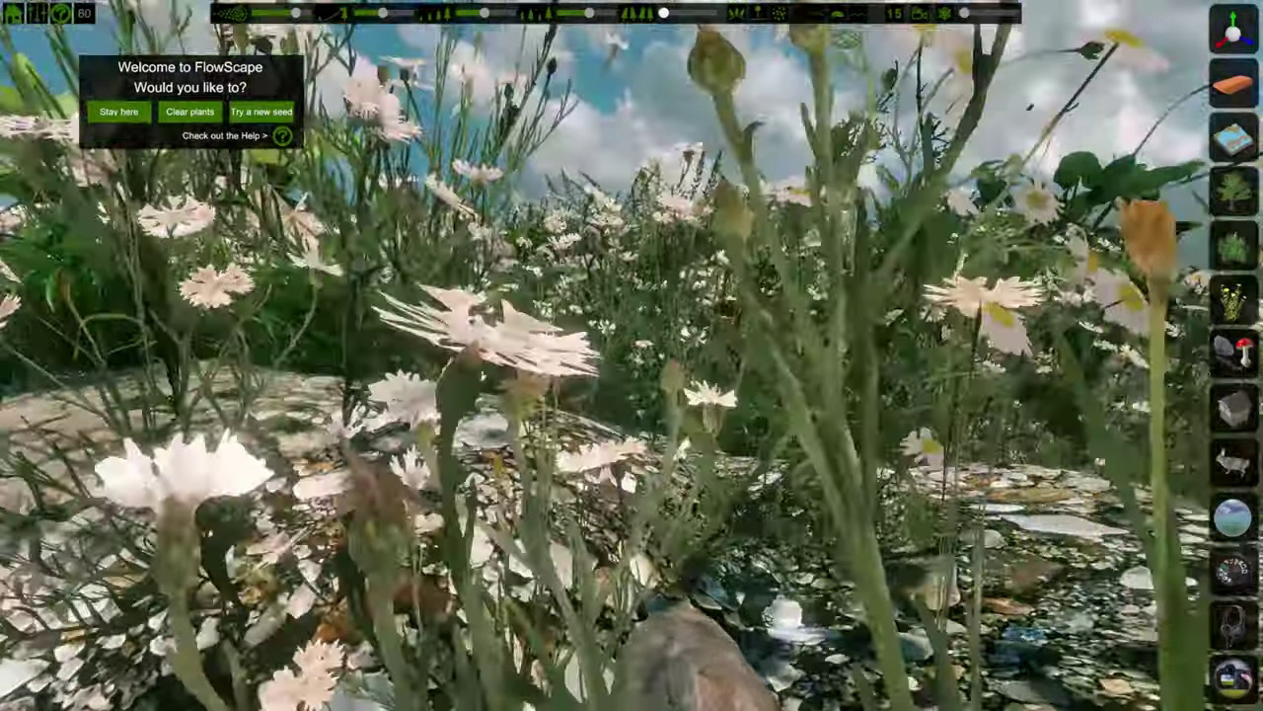
key("s")
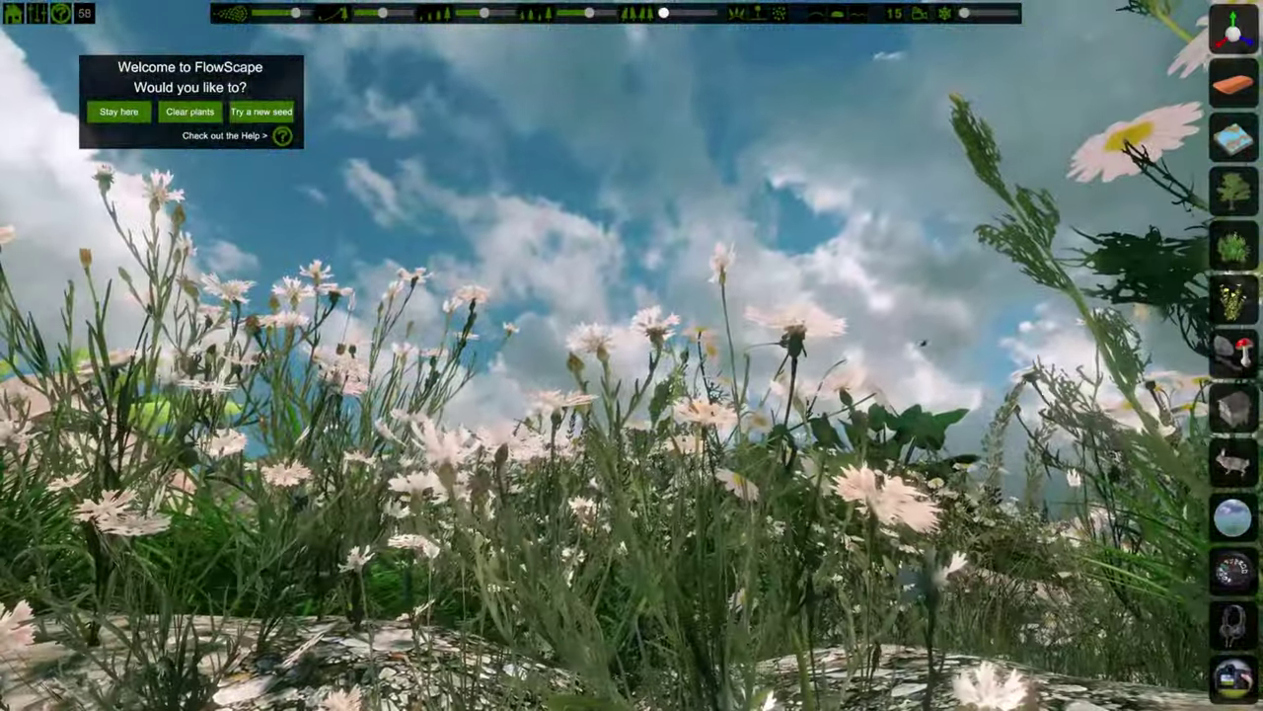
key("w")
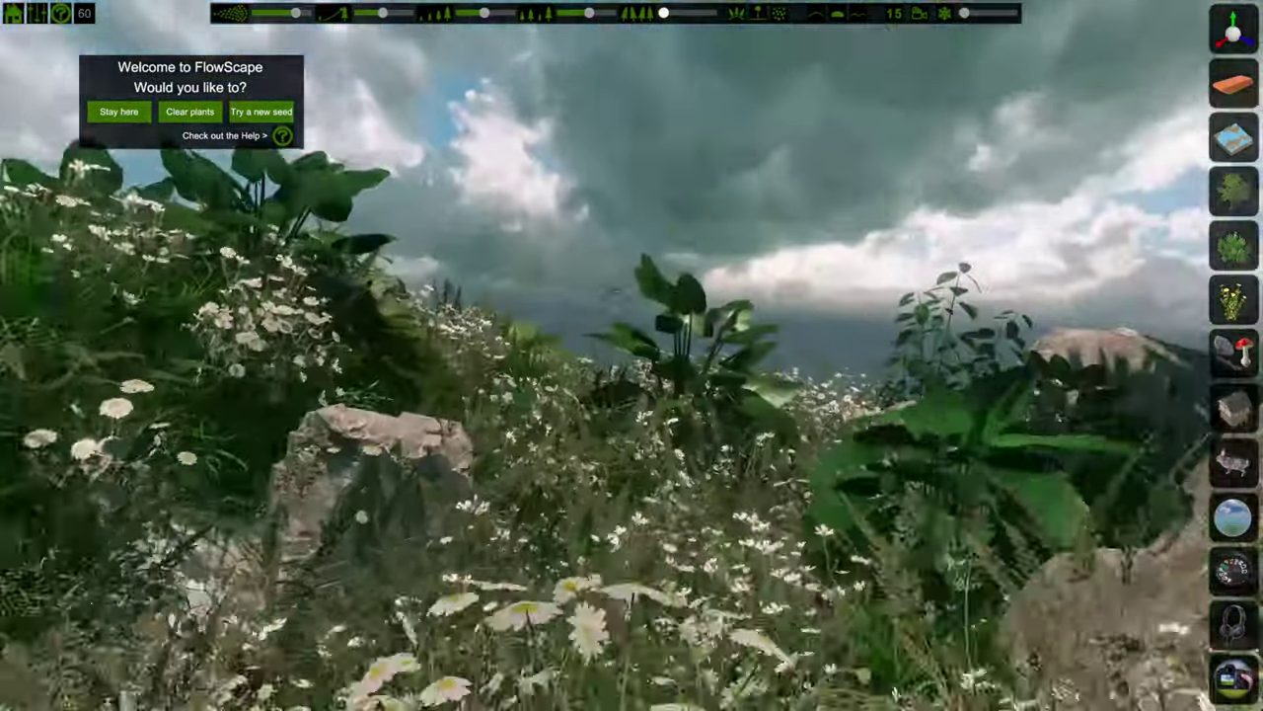
key("w")
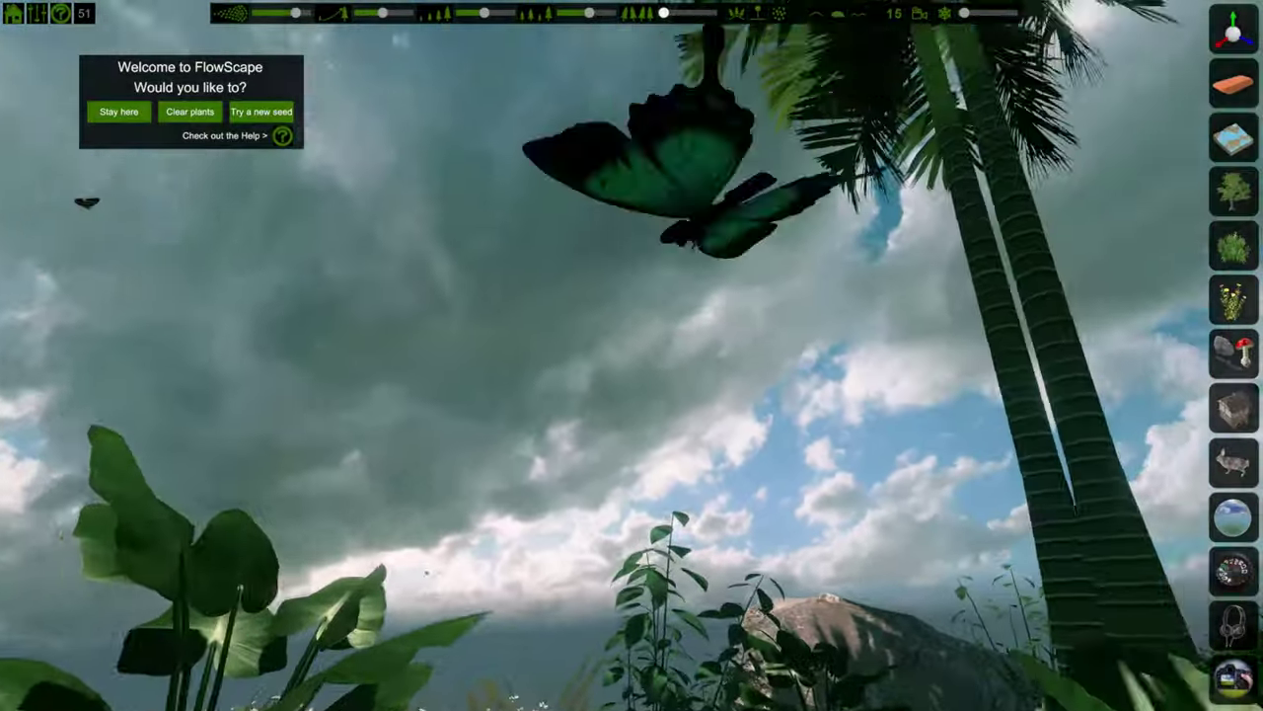
key("s")
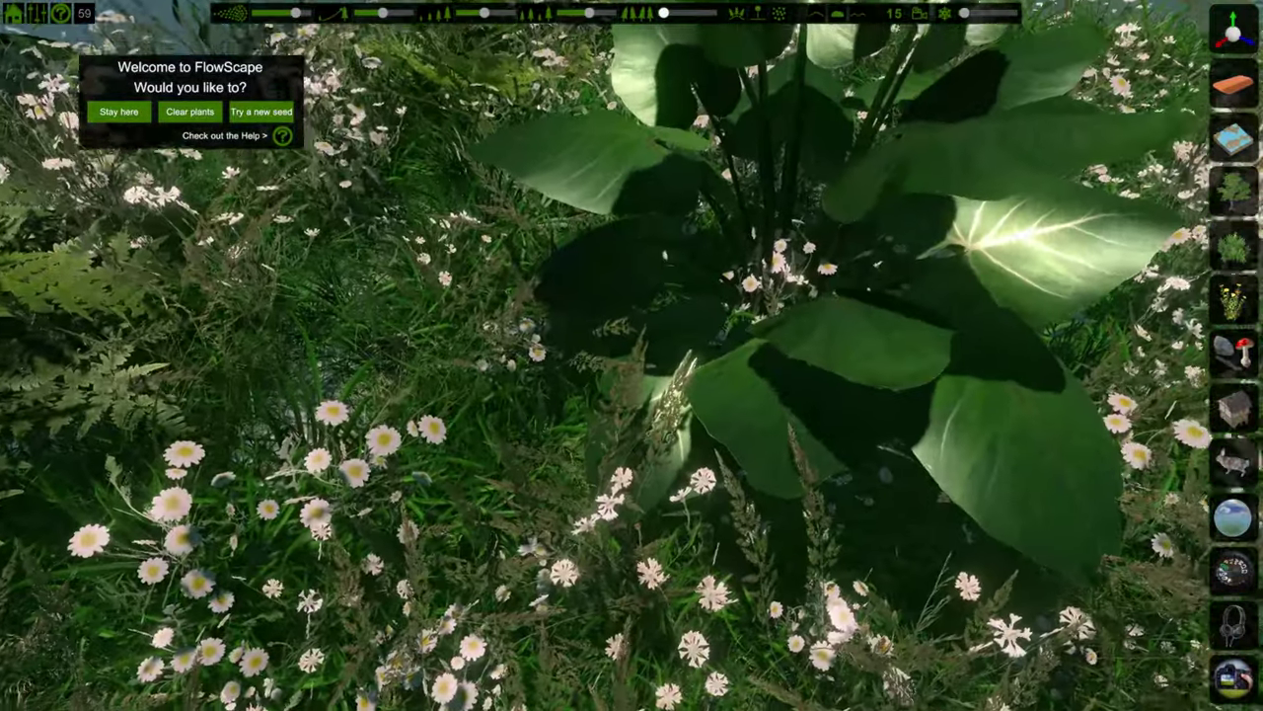
key("s")
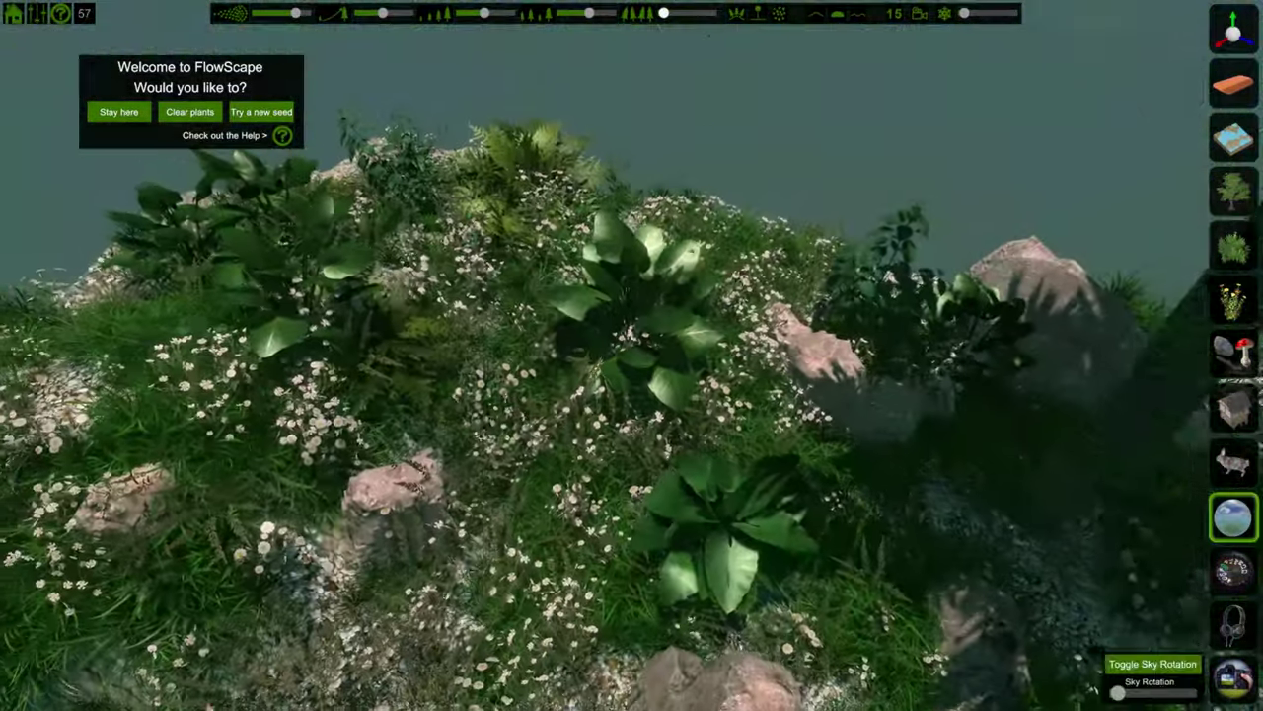
Step: Try the orange sunset, deep blue and starry night skies over the island
mouse_move(1233, 517)
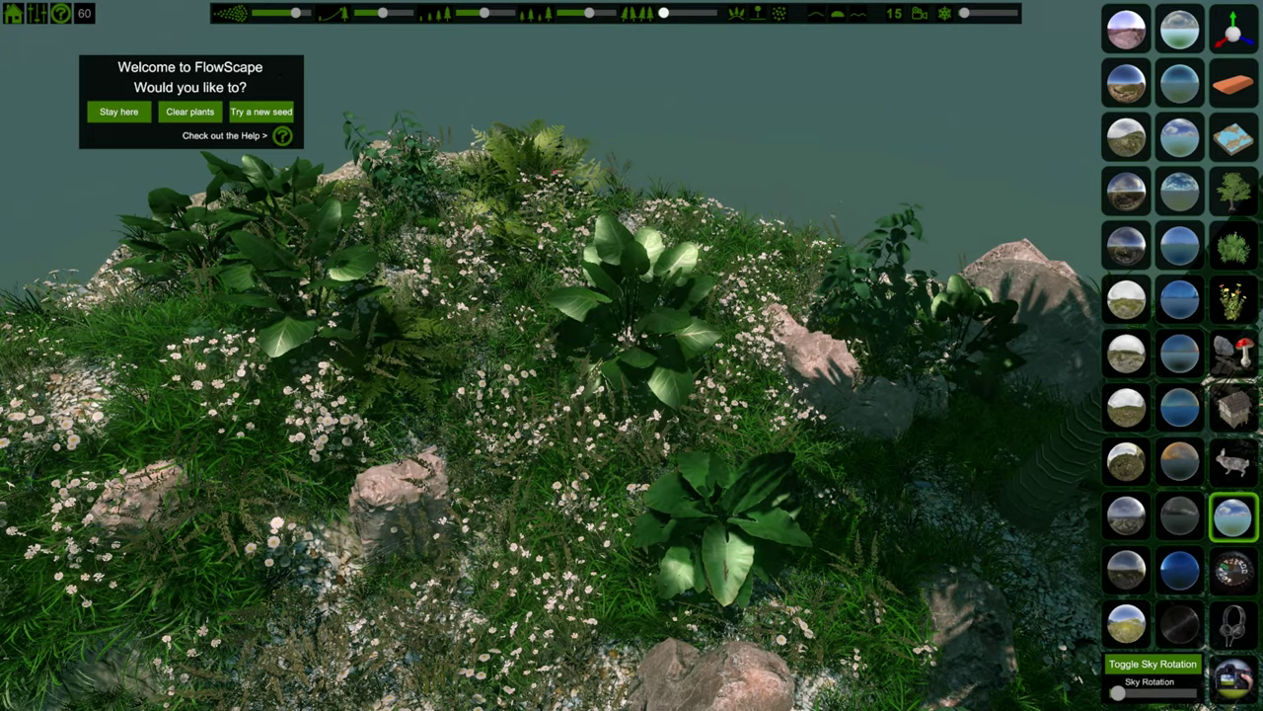
left_click(1179, 462)
mouse_move(1179, 462)
right_mouse_down()
mouse_move(1170, 266)
mouse_move(1046, 282)
mouse_move(1125, 425)
mouse_move(1175, 454)
right_mouse_up()
left_click(1180, 570)
left_click(1179, 623)
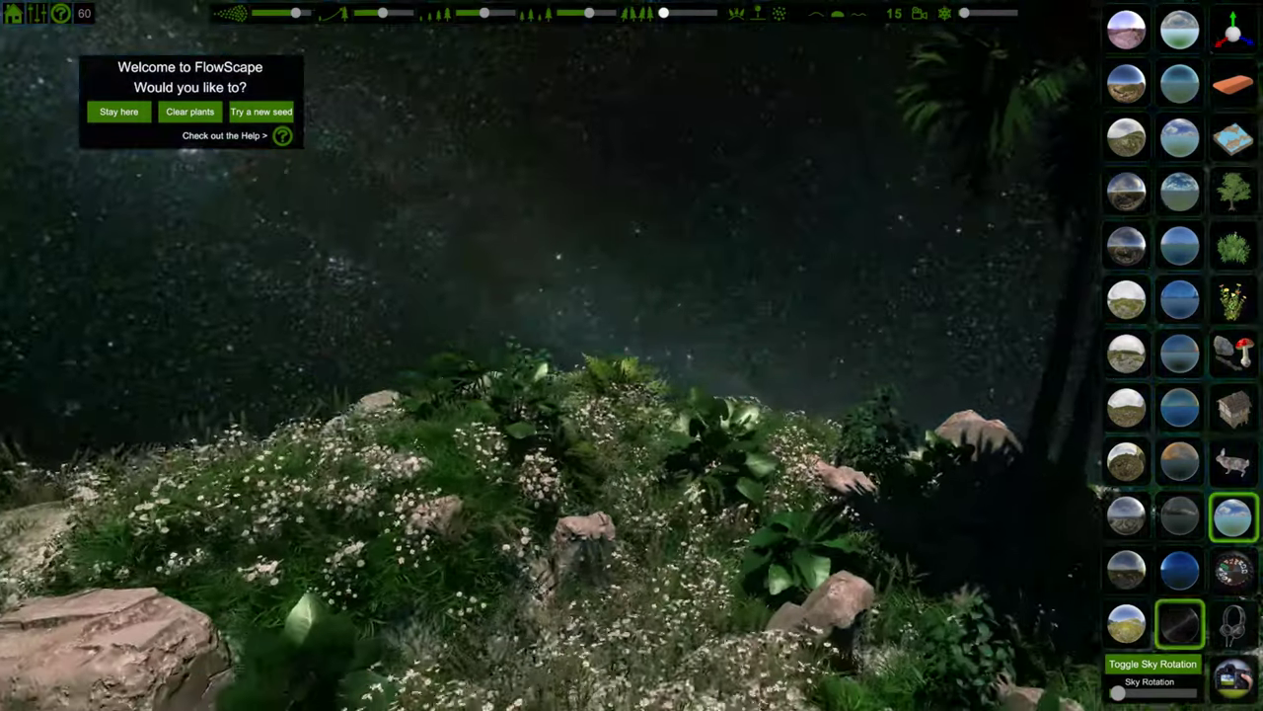
Step: Set the sky to the grassy mountain valley with a lake as the island's backdrop
key("a")
left_click(1126, 624)
key("w")
right_click_drag(1126, 624, 1123, 568)
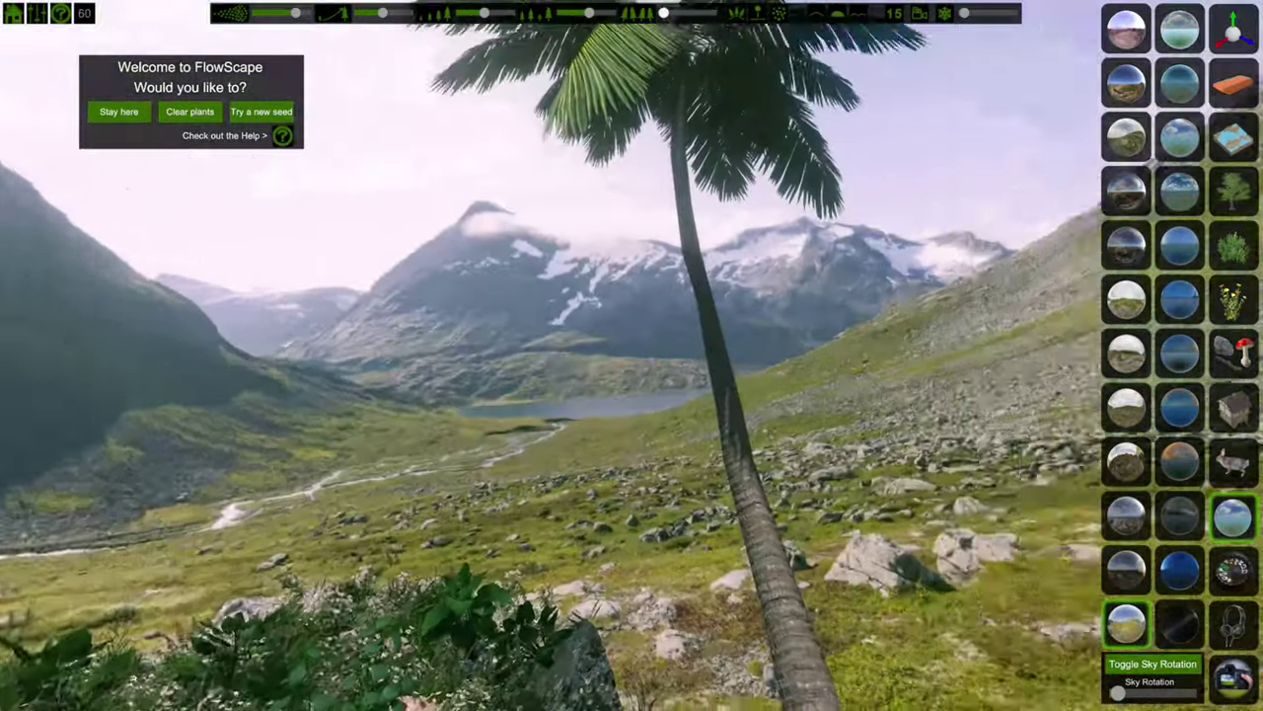
right_click_drag(631, 355, 494, 469)
key("w")
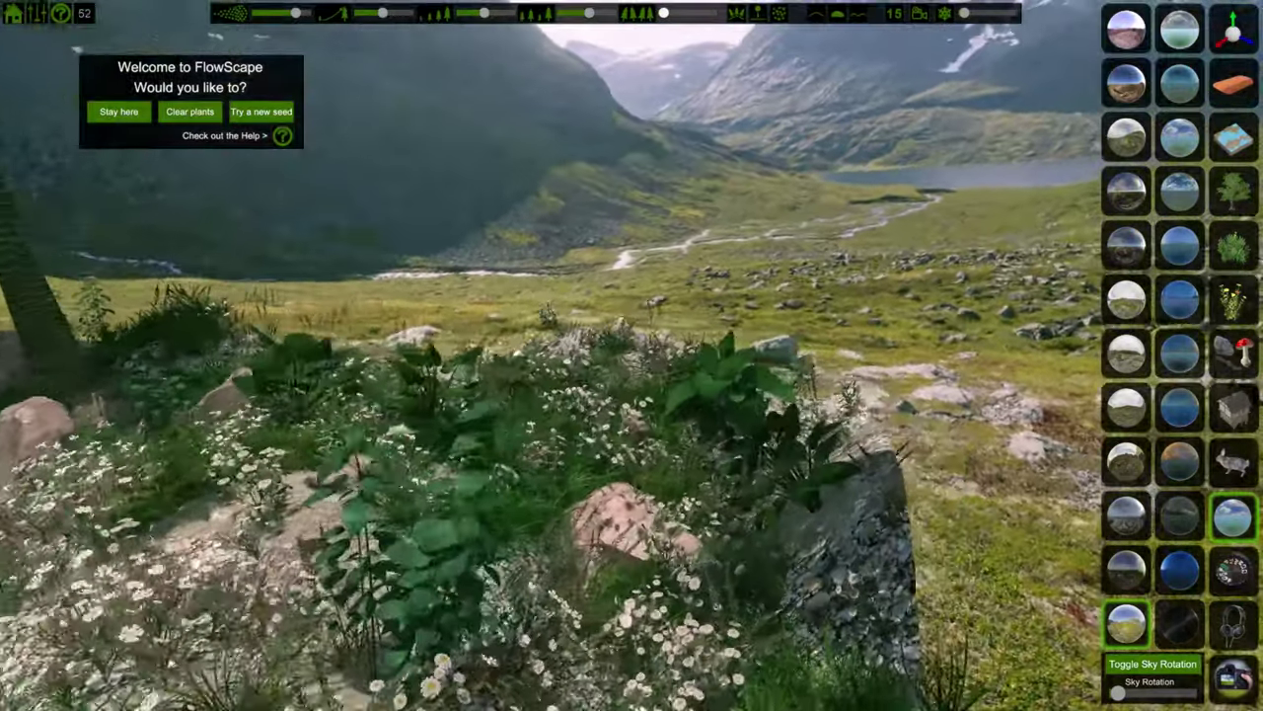
Step: Place a yellow half-timbered house with blue shutters among the daisies and inspect its windows up close
left_click(1233, 353)
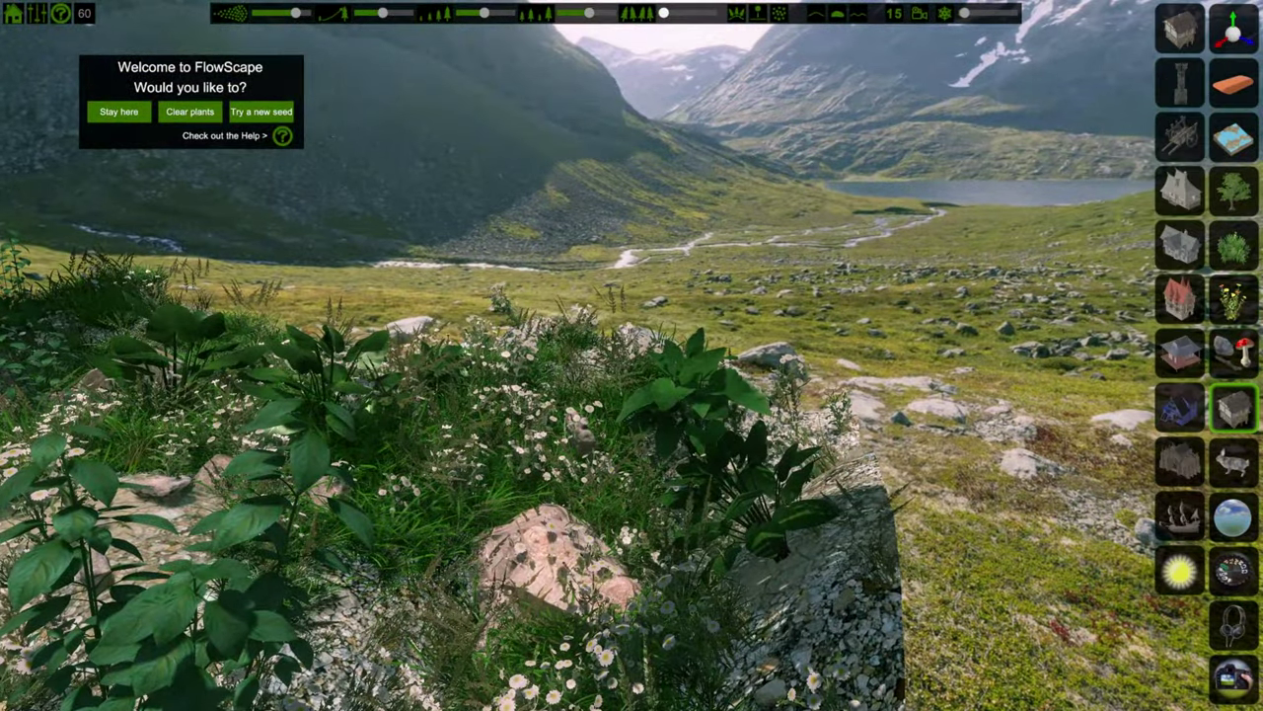
left_click(1180, 408)
key("s")
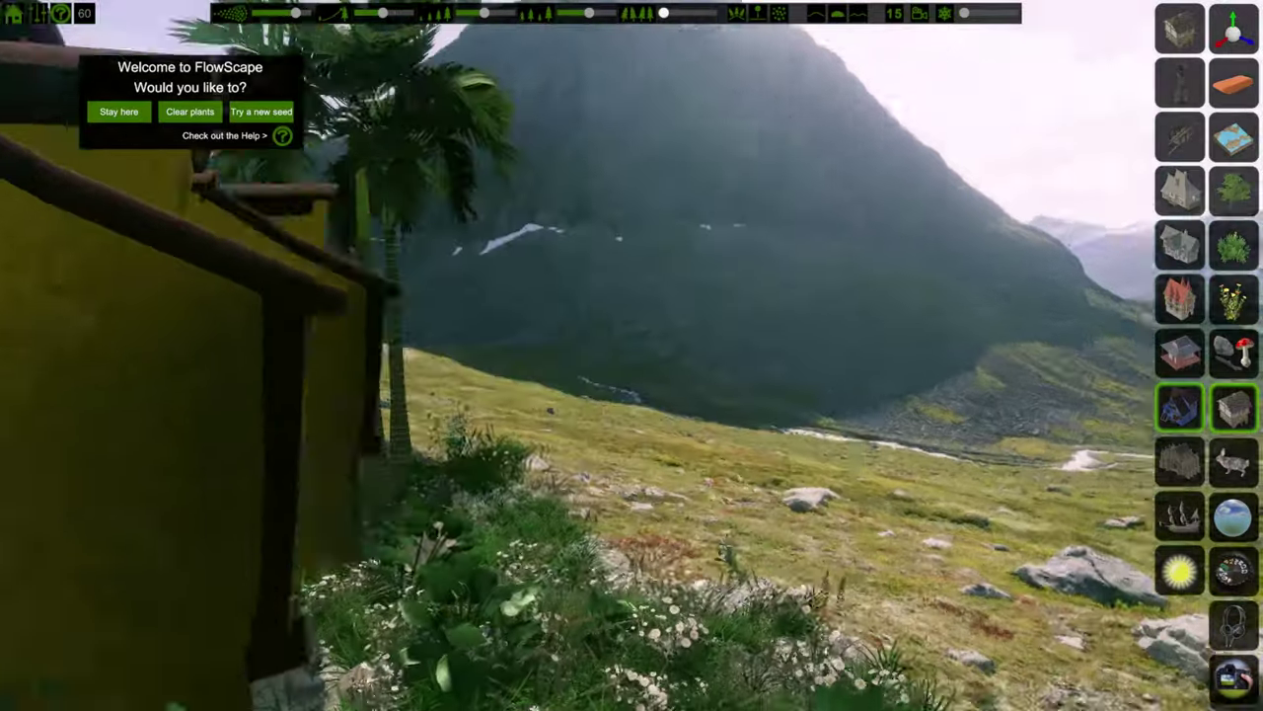
key("w")
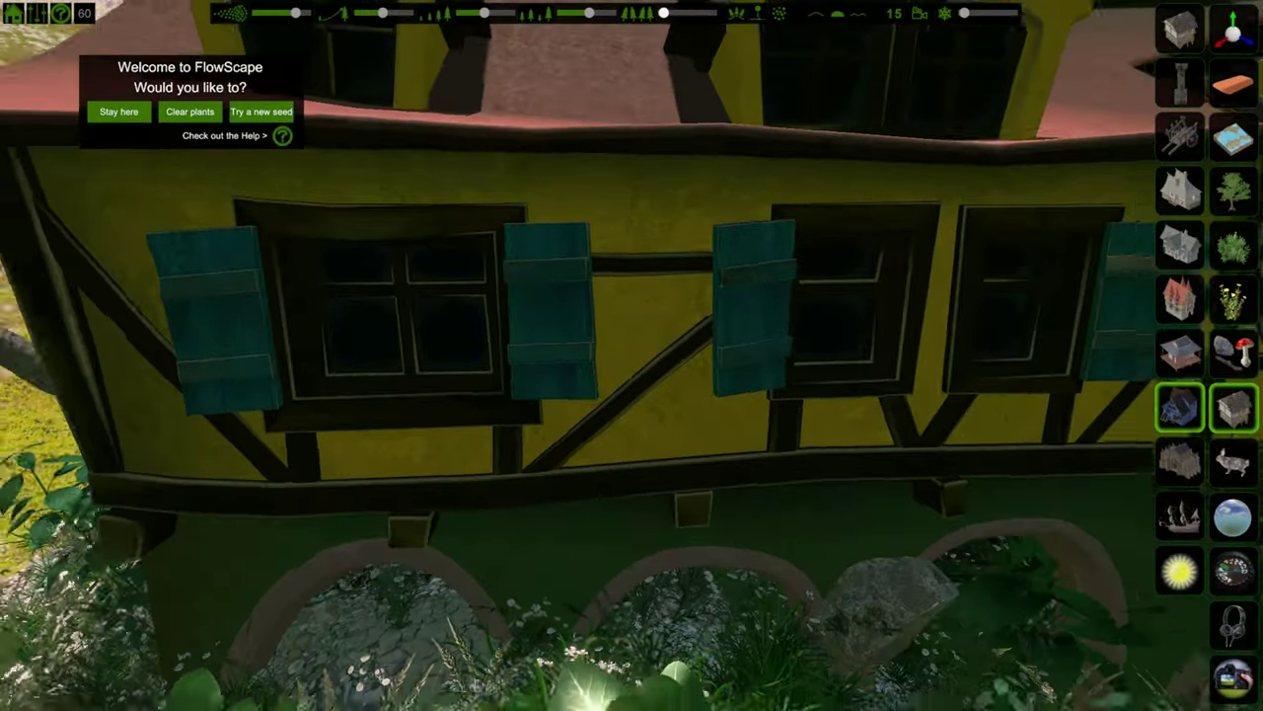
key("w")
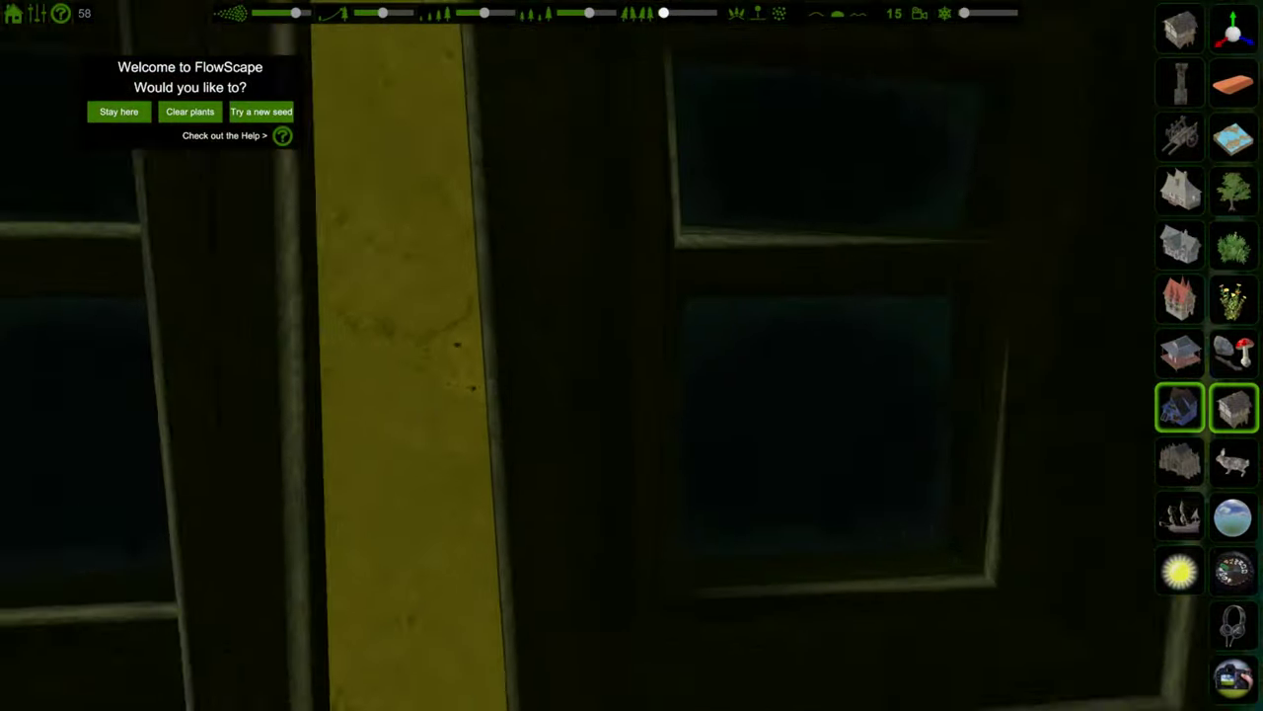